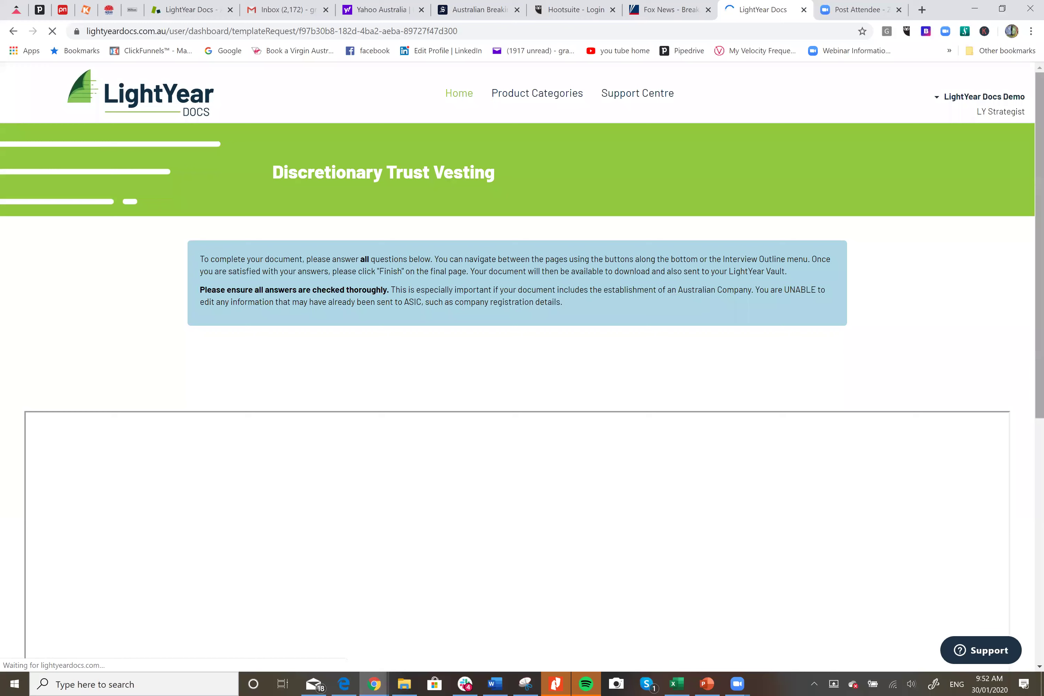
Name the document "Smith Vesting" in the Document Set Up page of the Discretionary Trust Vesting interview.
scroll(521, 404, down, 3)
scroll(521, 359, down, 4)
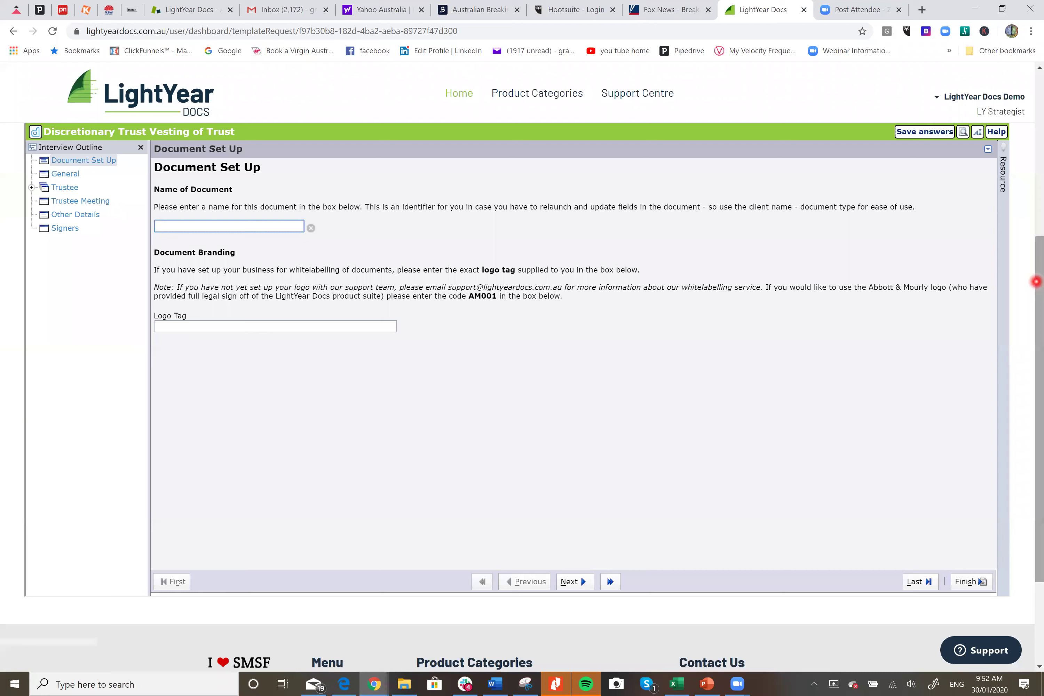
click(269, 225)
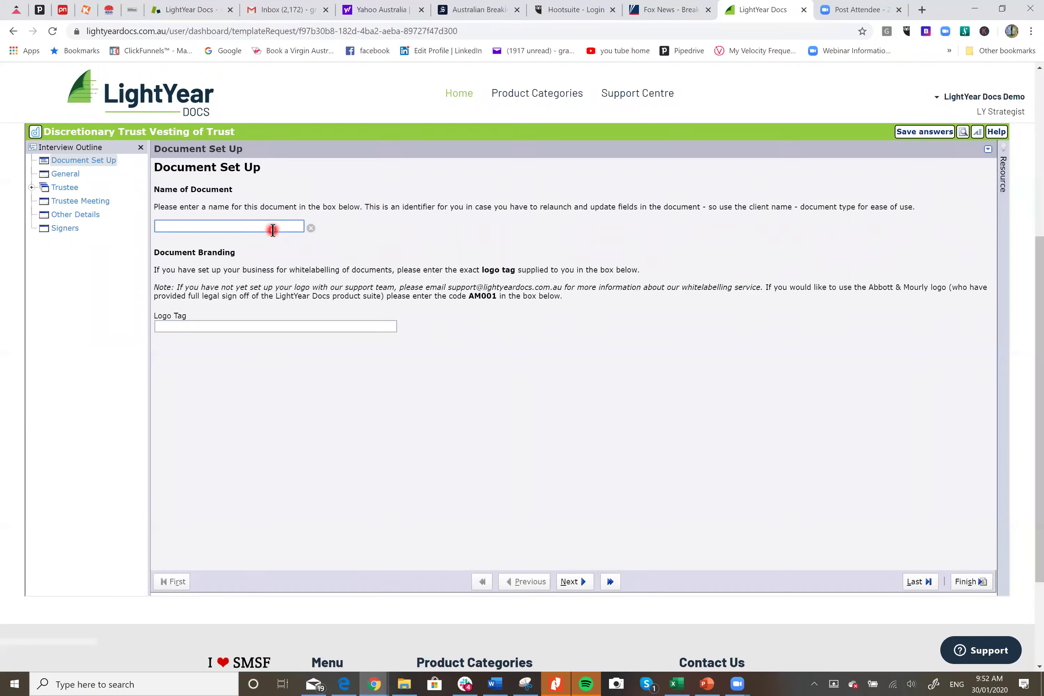
text(Smtih Vesting)
key(BackSpace)
key(BackSpace)
key(BackSpace)
key(BackSpace)
key(BackSpace)
key(BackSpace)
key(BackSpace)
key(BackSpace)
key(BackSpace)
key(BackSpace)
text(ith Vesting)
Set the document branding logo tag to AM001.
click(238, 326)
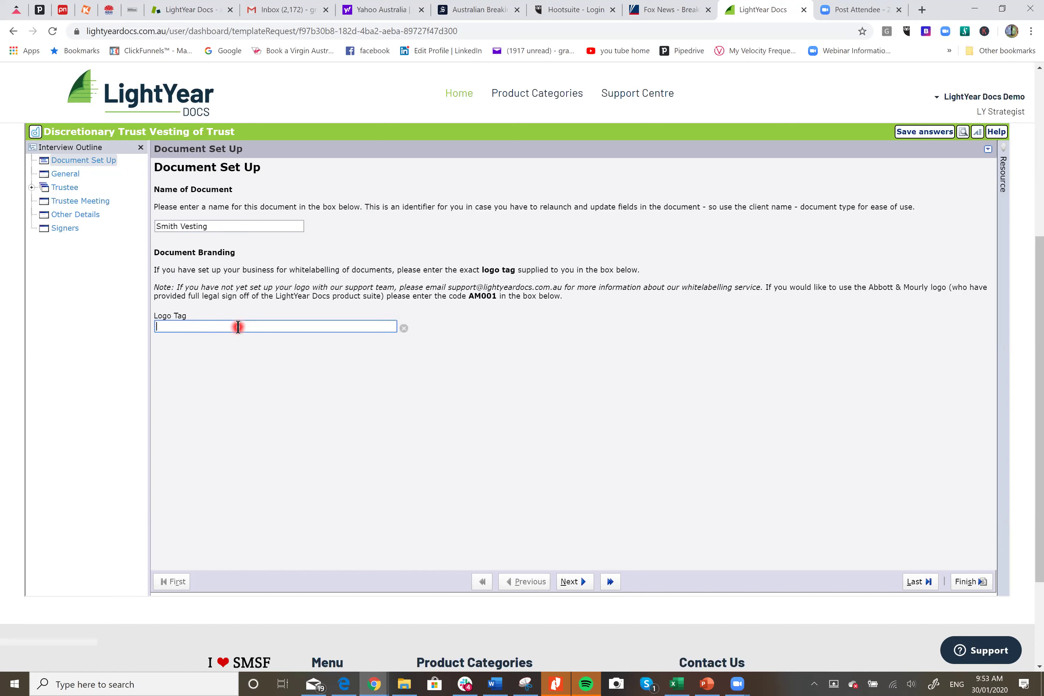
text(AM)
text(001)
In the General details, enter "The Smith Family Trust" as the existing trust's name and 12/09/2018 as its establishment date.
click(66, 173)
click(348, 299)
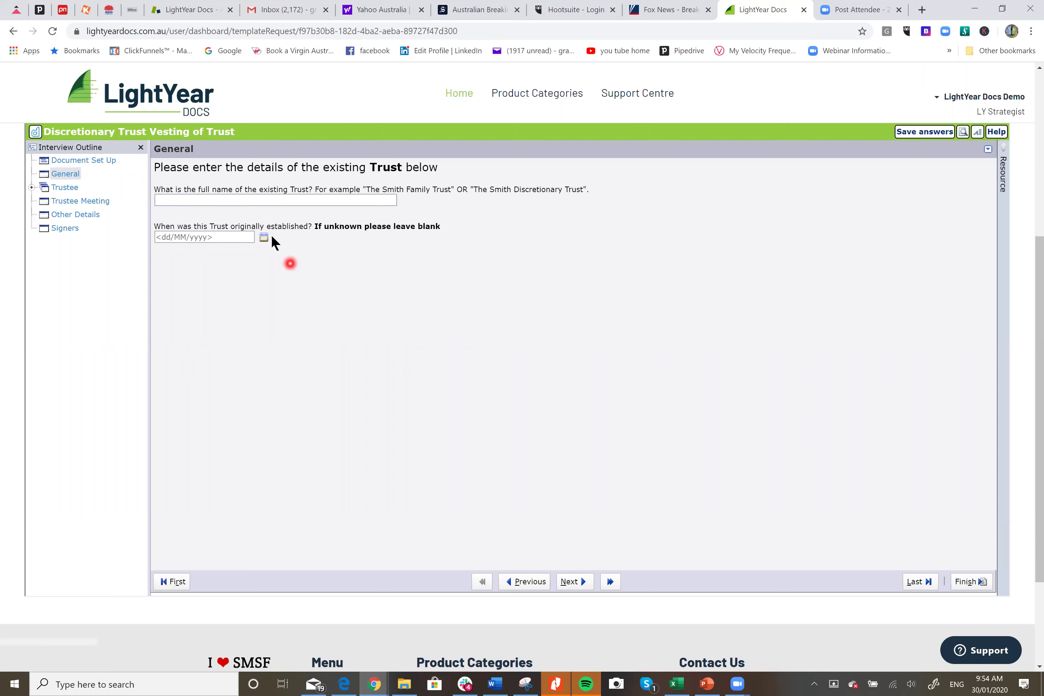
click(260, 200)
text(The Smith Family Trust)
click(226, 237)
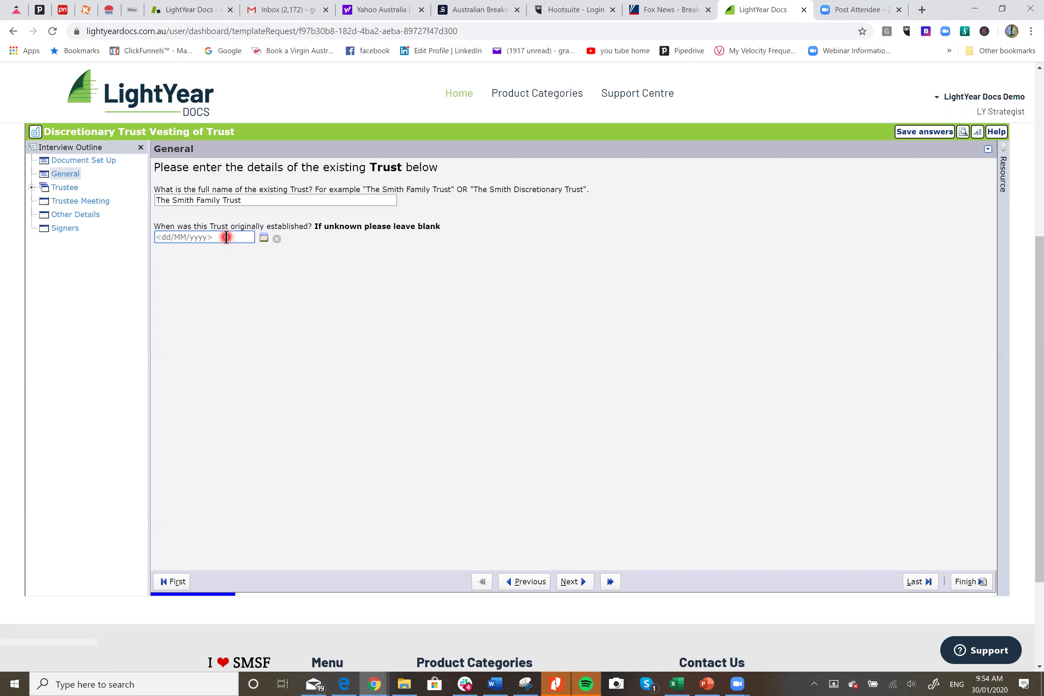
text(12/09/2018)
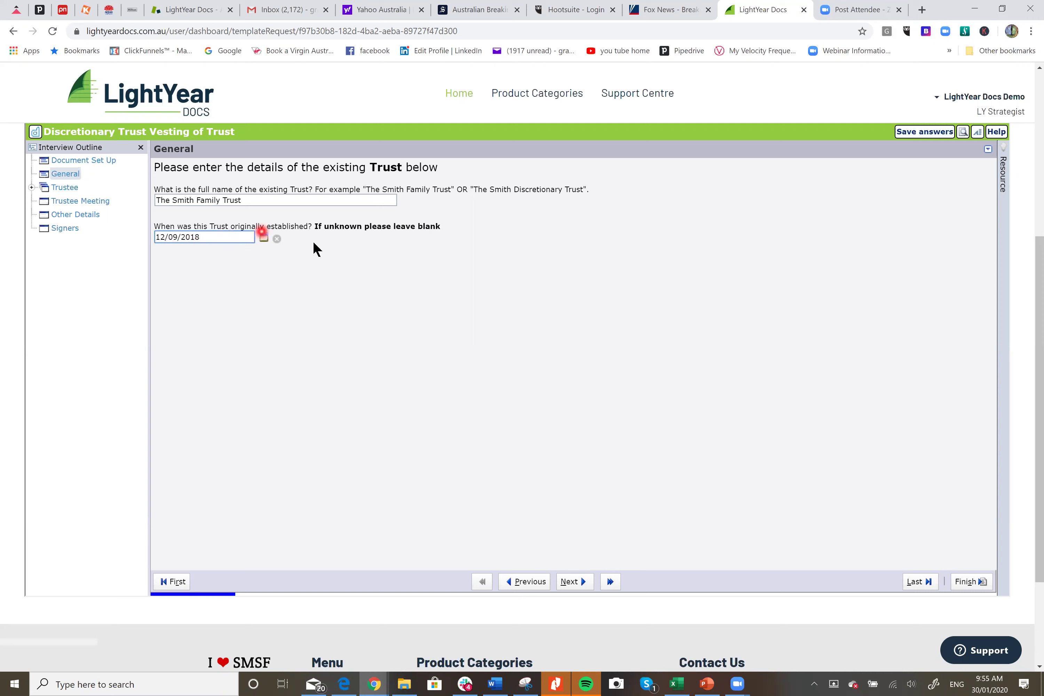
In the Trustee's details, set the trustee as a company named "Smith Nominees" and enter its ACN.
click(574, 584)
click(163, 230)
click(239, 295)
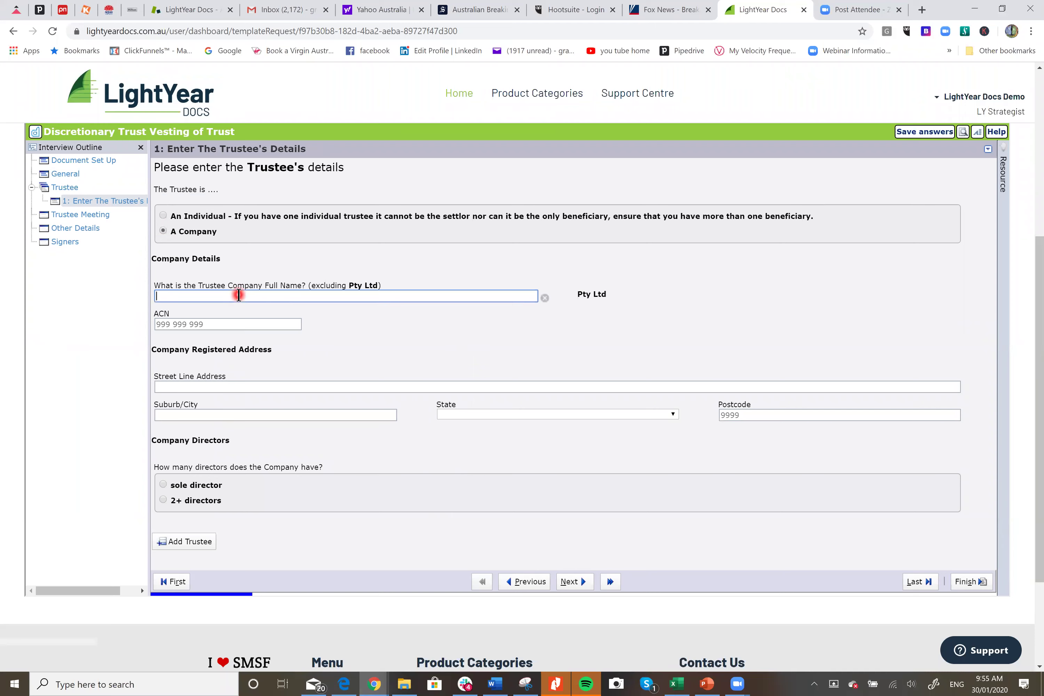
text(Smith Nom )
text(Pt)
key(BackSpace)
key(BackSpace)
key(BackSpace)
text(inees)
click(221, 325)
text(1)
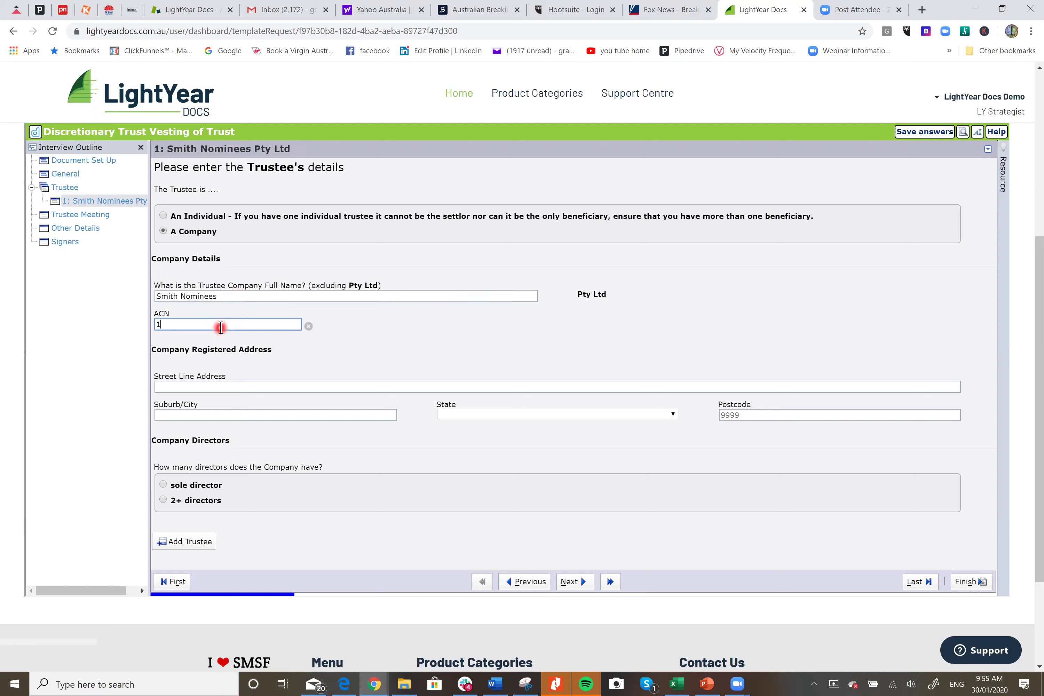
text(23 234 432)
Fill in the trustee company's registered address with the street line, suburb, state and postcode.
click(201, 387)
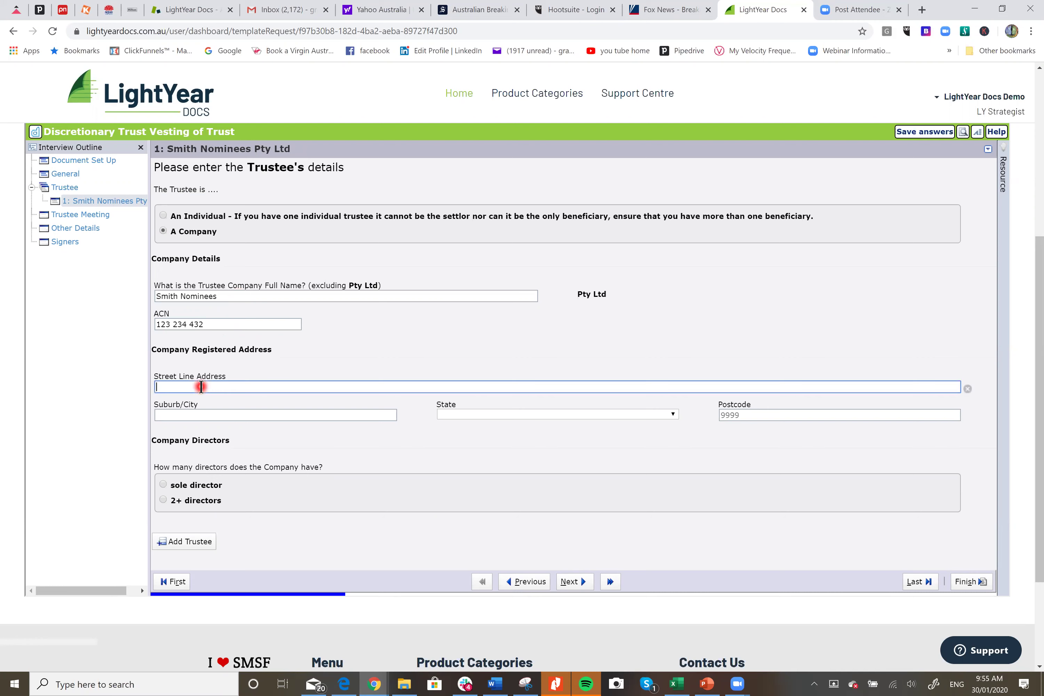
text(5 Smith Street)
key(Tab)
text(Sydney)
key(Tab)
key(n)
key(Tab)
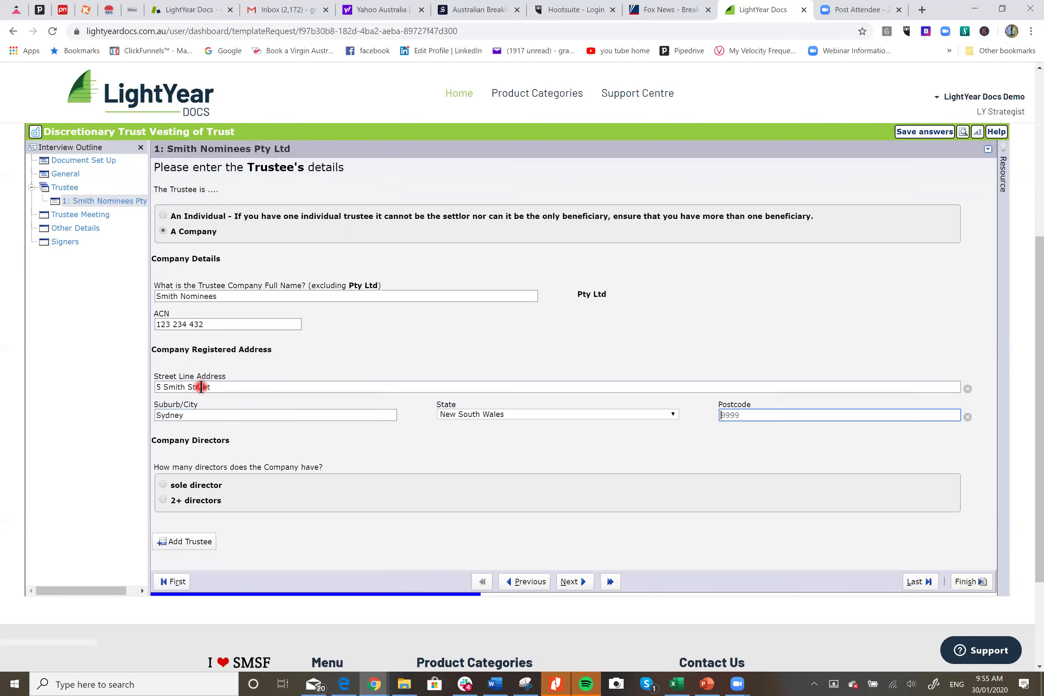
text(2000)
Specify that the company has 2+ directors and confirm 2 as the number of directors.
click(163, 499)
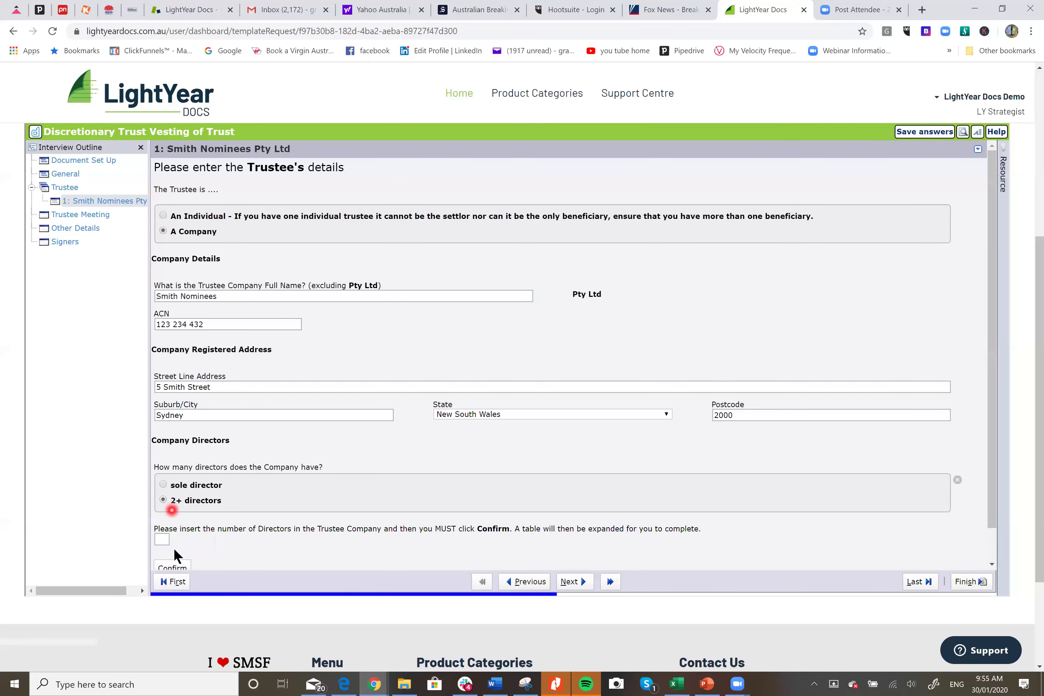
click(163, 540)
text(2)
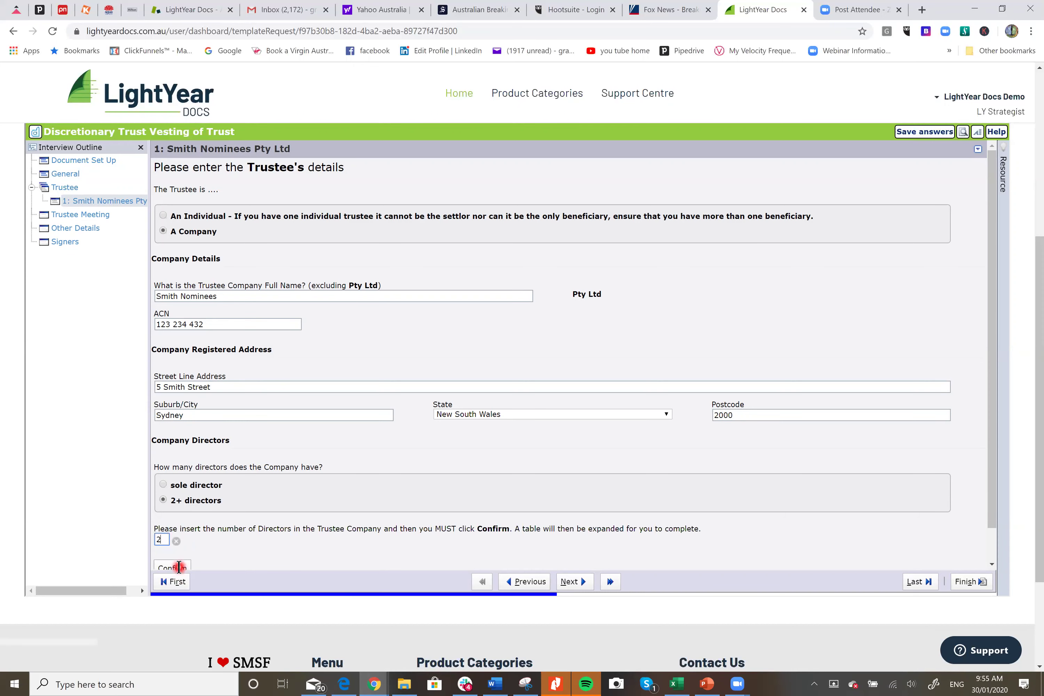
click(179, 566)
Enter the full names of both directors in the directors table.
scroll(179, 567, down, 2)
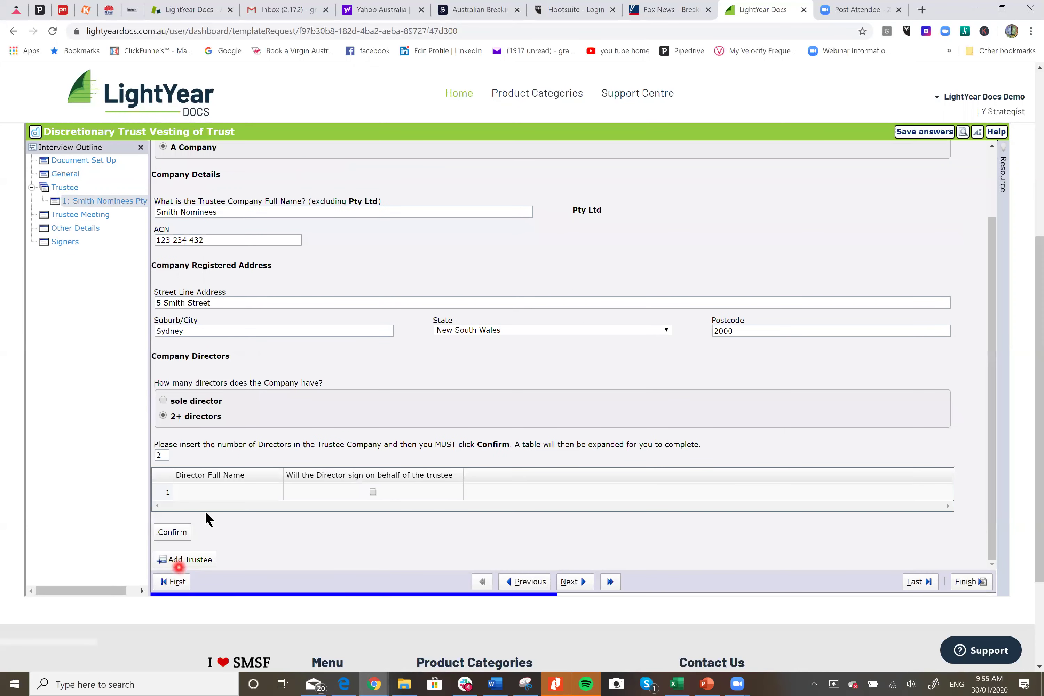
click(206, 492)
text(John Smith)
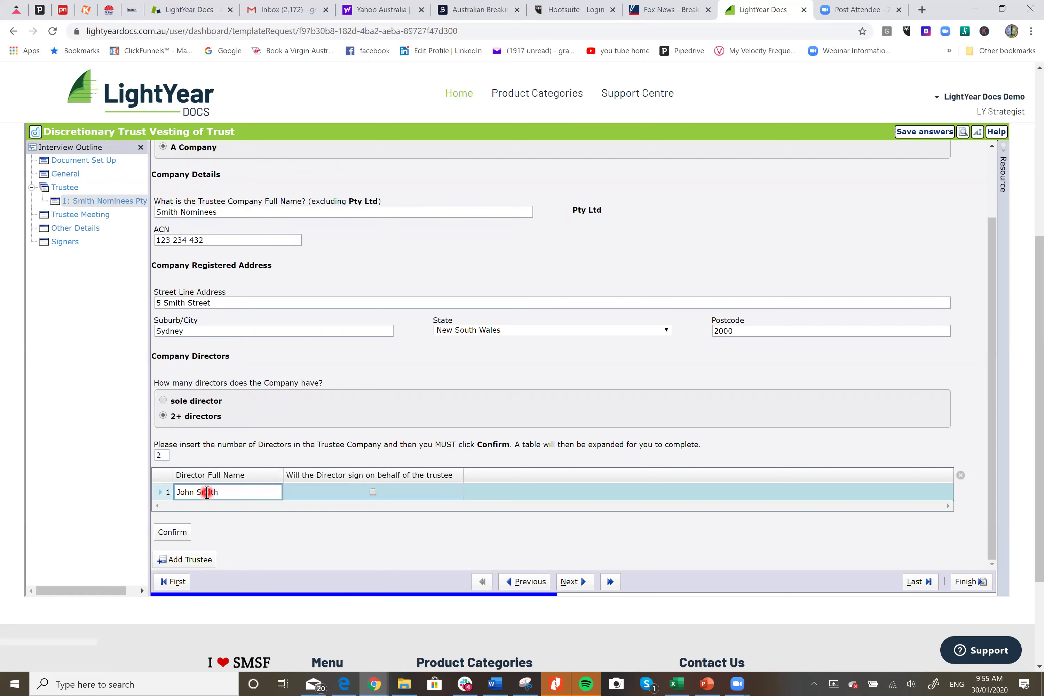
key(Return)
click(199, 512)
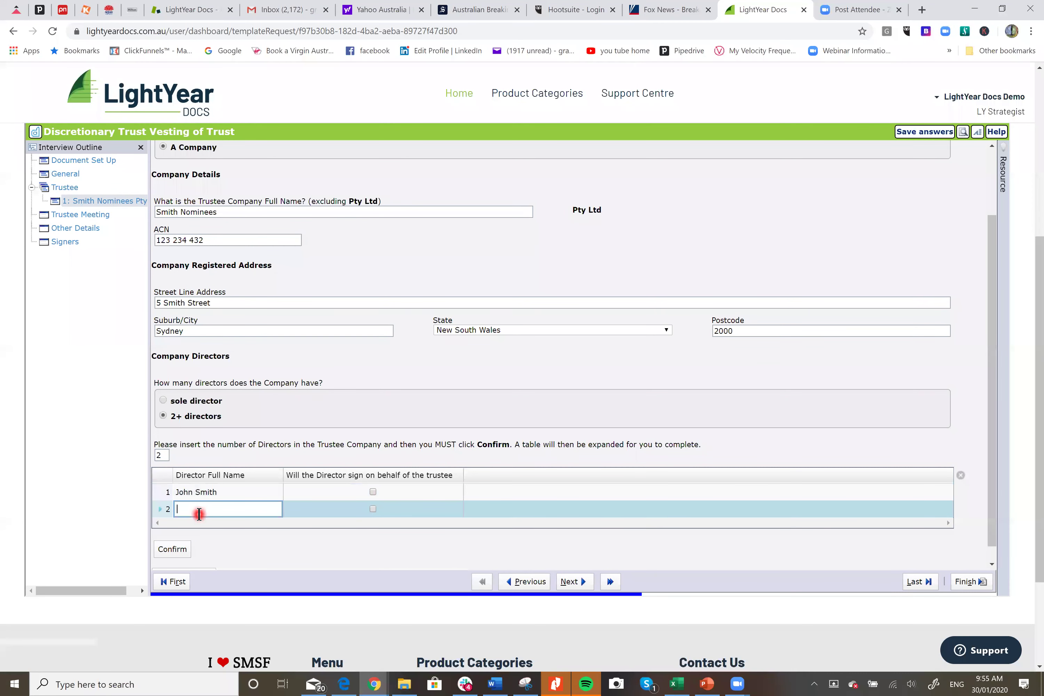
text(Sally Smith)
Mark both directors as signing on behalf of the trustee.
click(372, 511)
click(373, 510)
click(411, 509)
click(374, 510)
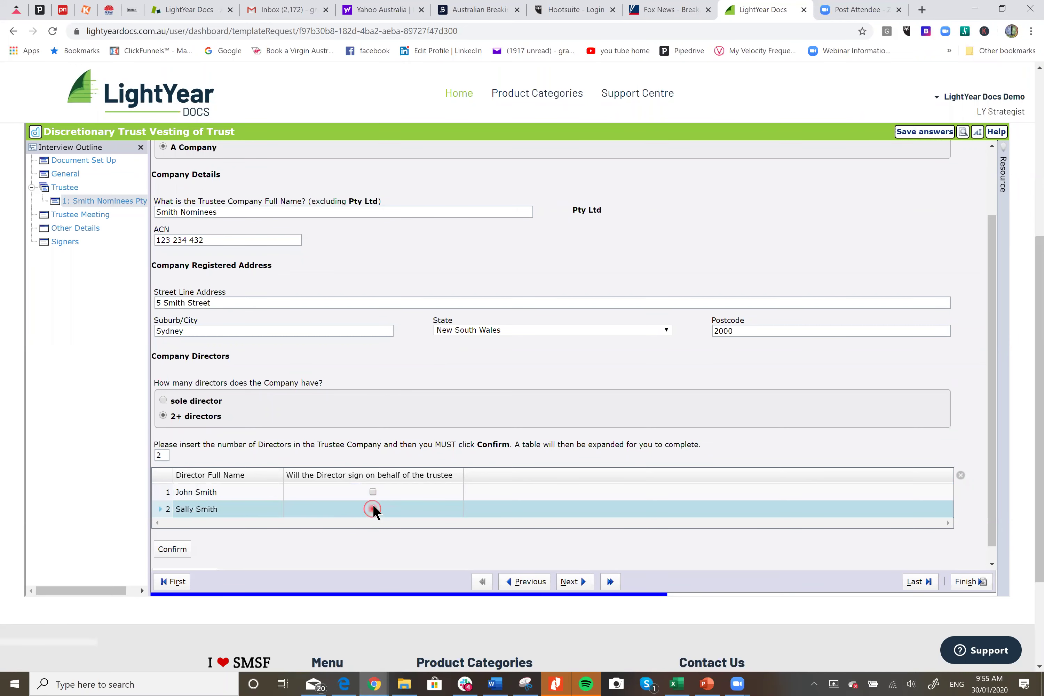
click(372, 492)
For the Trustee Meeting, record both directors as attending, the date 31/01/2020, and the first director as chairperson.
click(571, 581)
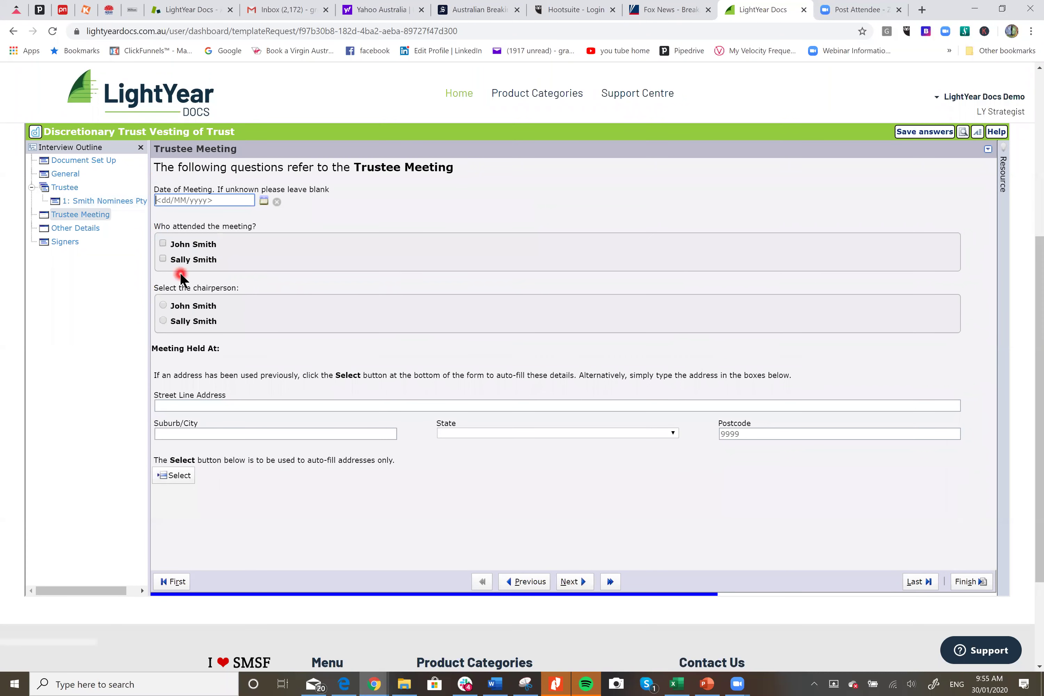
click(164, 243)
click(162, 258)
click(266, 201)
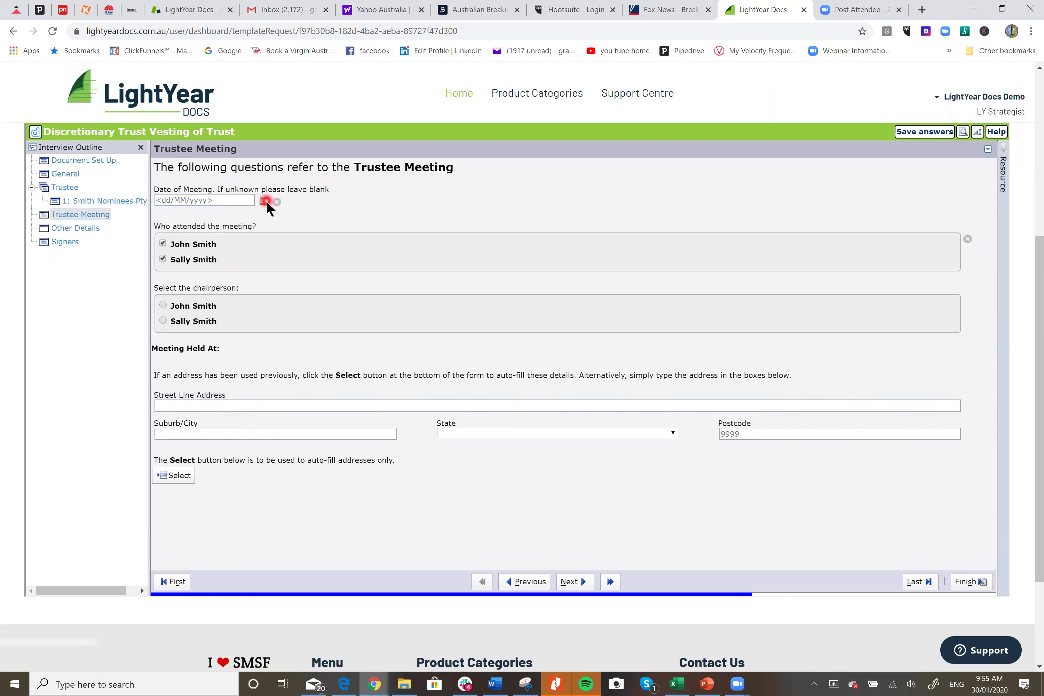
click(251, 282)
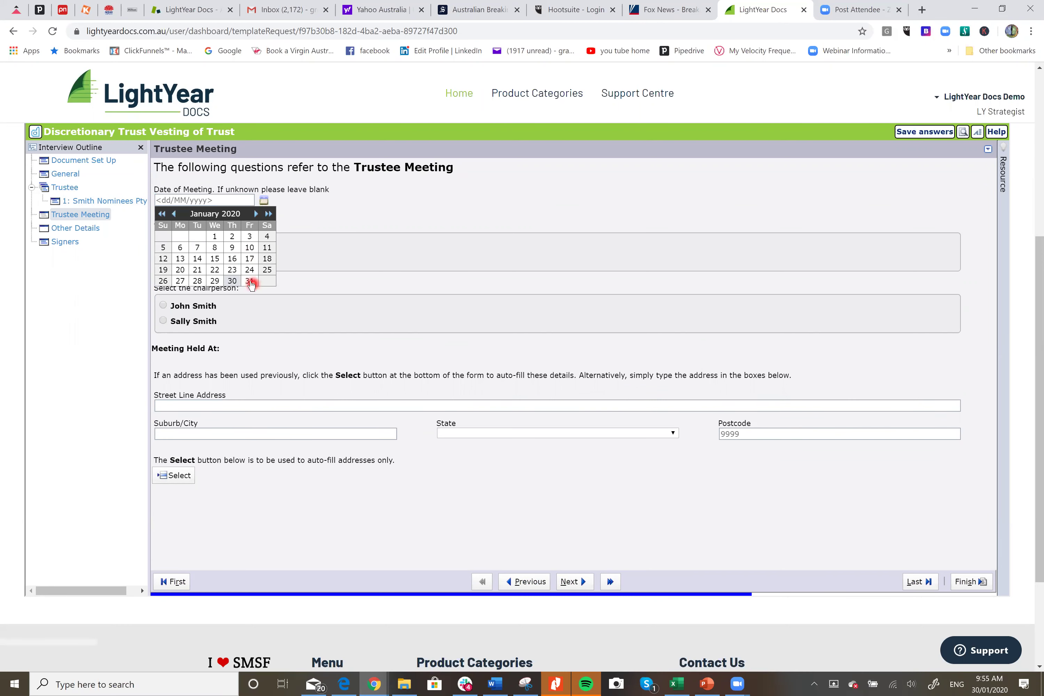
click(162, 305)
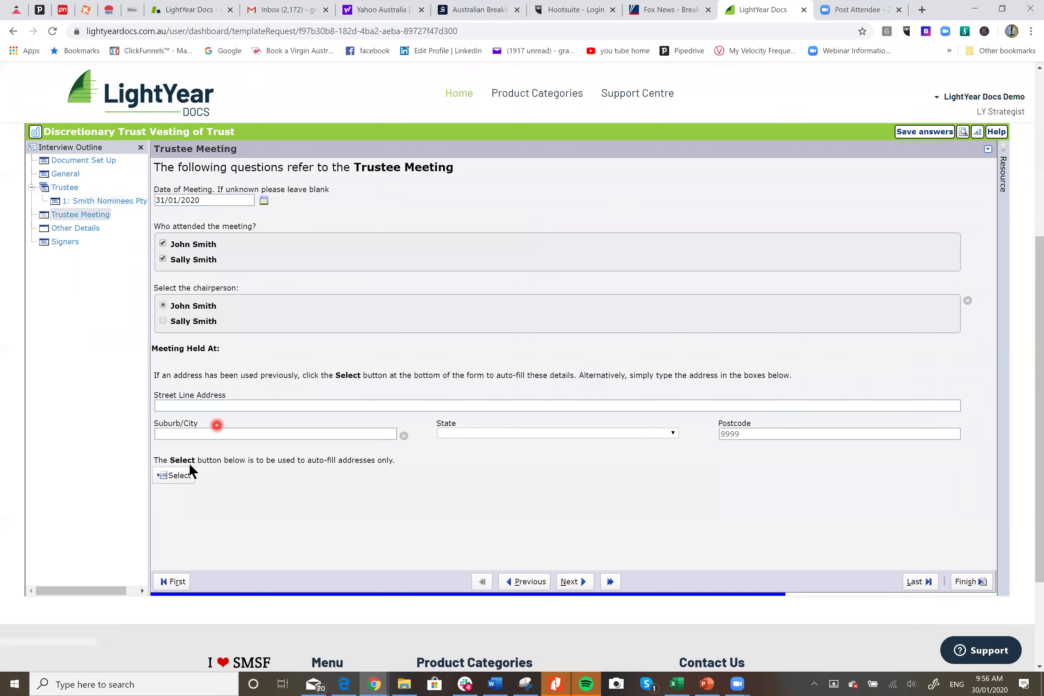
Auto-fill the meeting's address from the previously used company address.
click(206, 398)
click(182, 476)
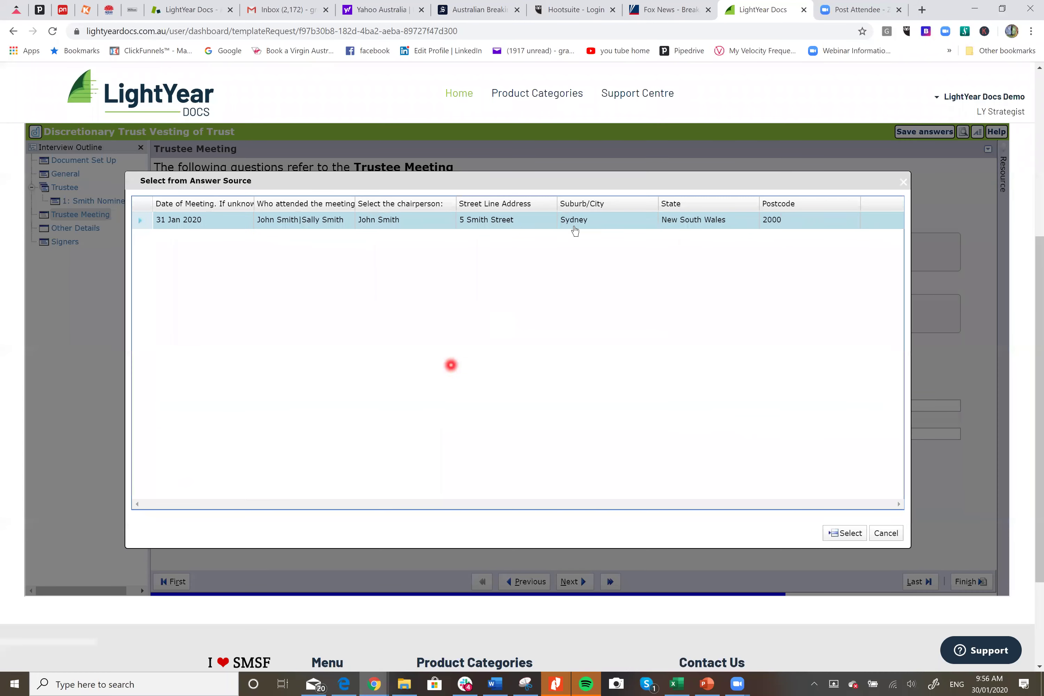
click(850, 535)
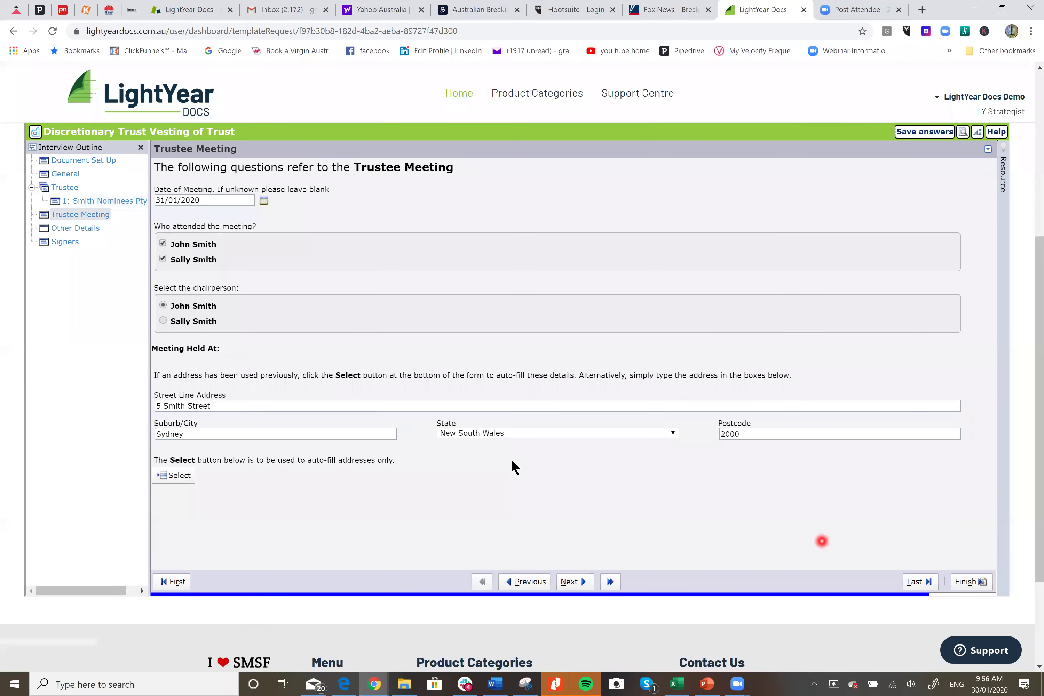
In Other Details, enter 3.12 as the clause allowing the trustee to wind up or vest the trust.
click(570, 581)
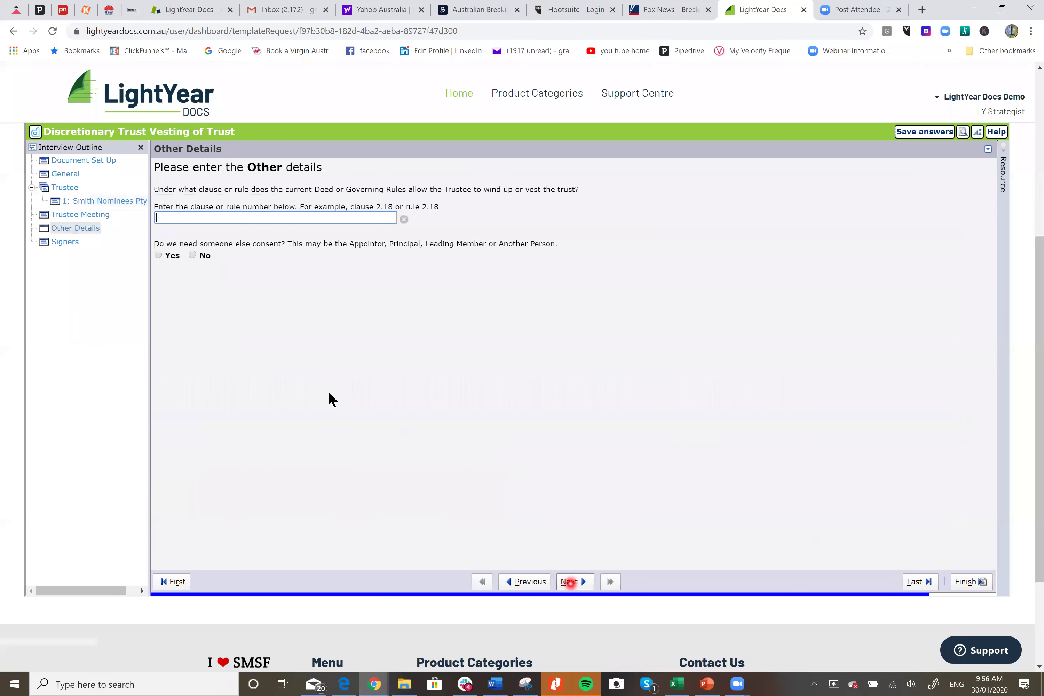
click(253, 219)
text(3.12)
Answer No to the question whether someone else's consent is needed.
click(192, 255)
click(249, 269)
click(193, 254)
click(282, 322)
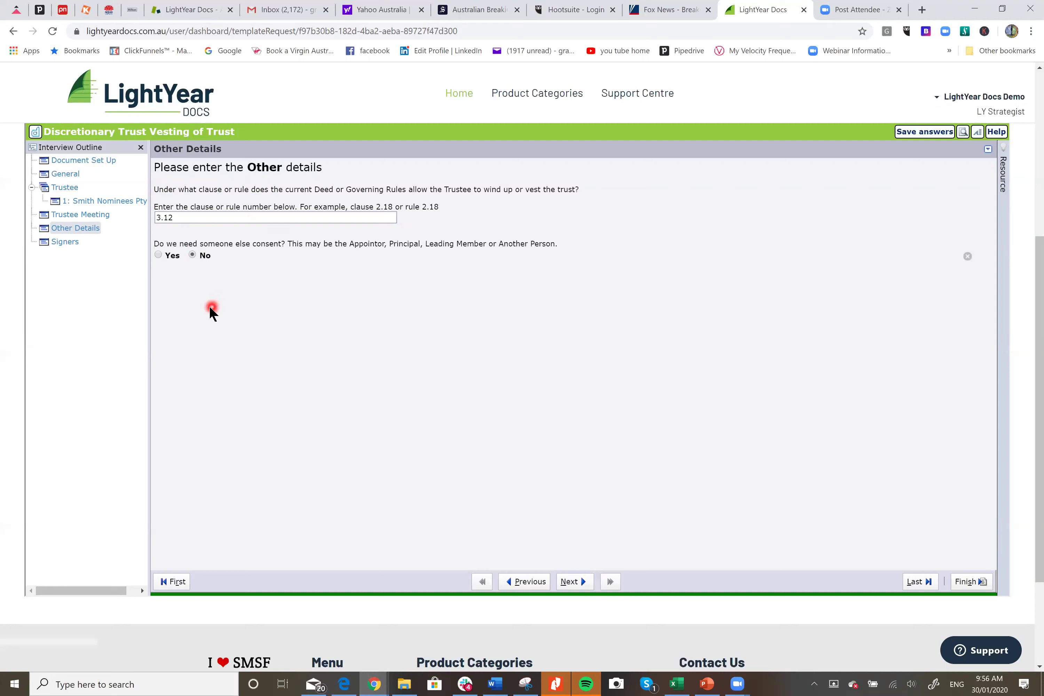
click(266, 270)
Answer Yes to needing someone else's consent and set the other signing person's title to Leading Member Appointor.
click(158, 255)
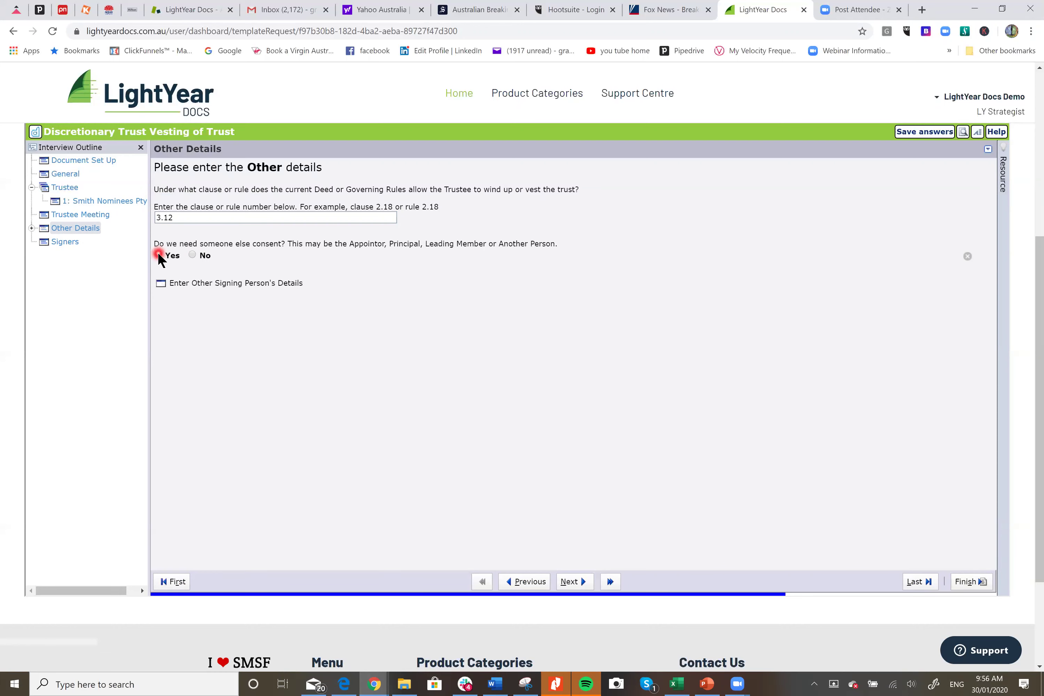
click(227, 283)
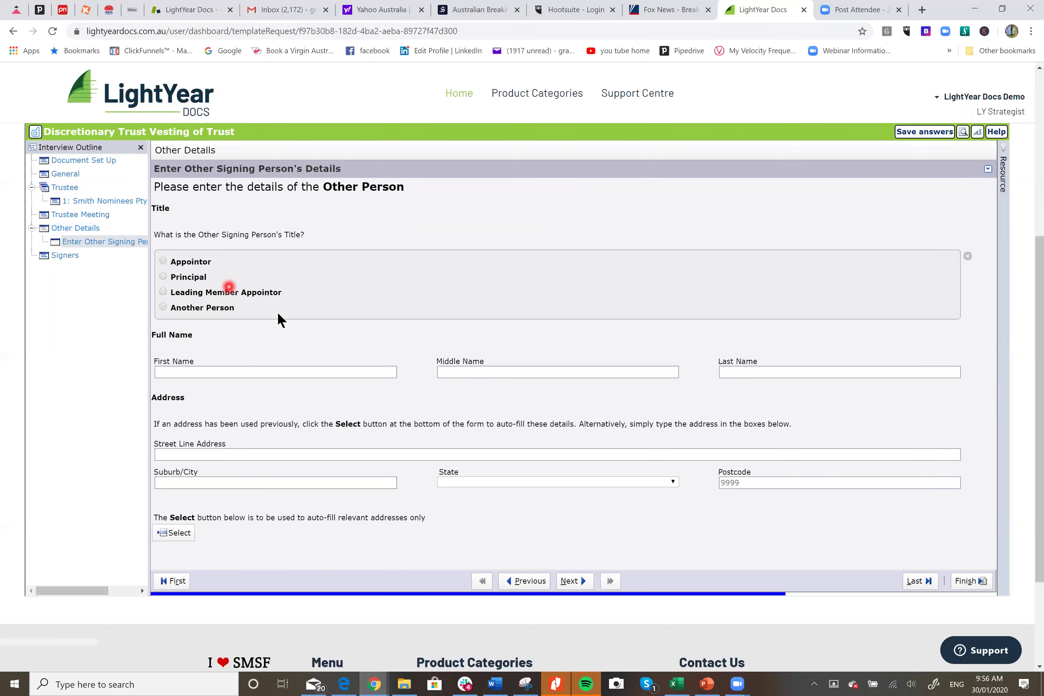
click(164, 292)
Enter the other signing person's first and last name and auto-fill the address from the previously used one.
click(204, 374)
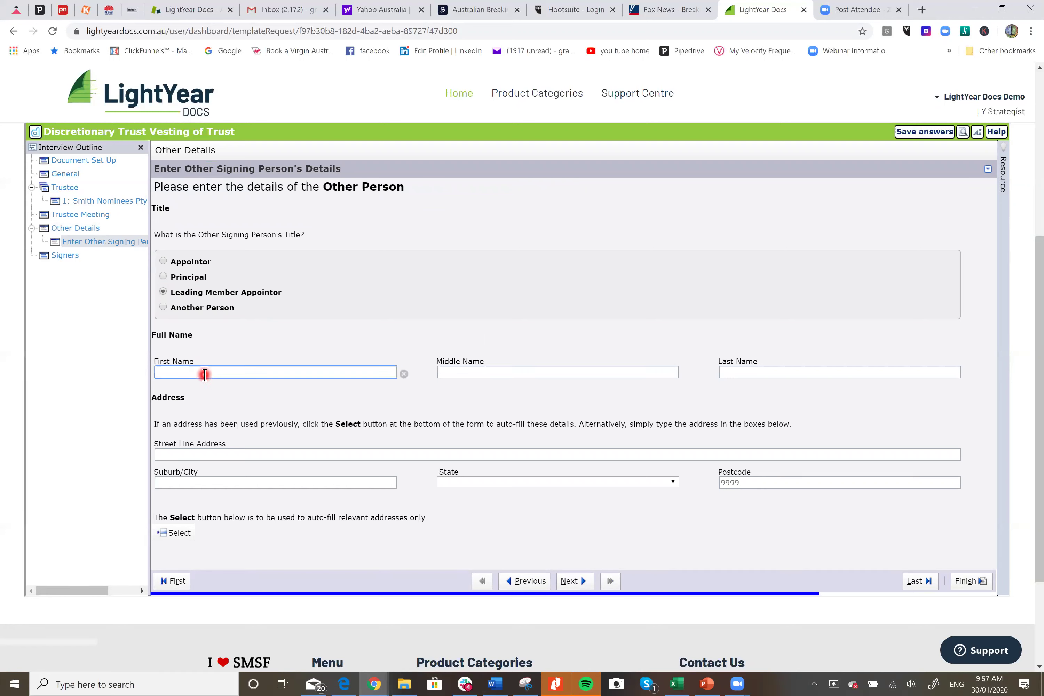
text(JOhn)
key(Tab)
key(Tab)
text(Smith)
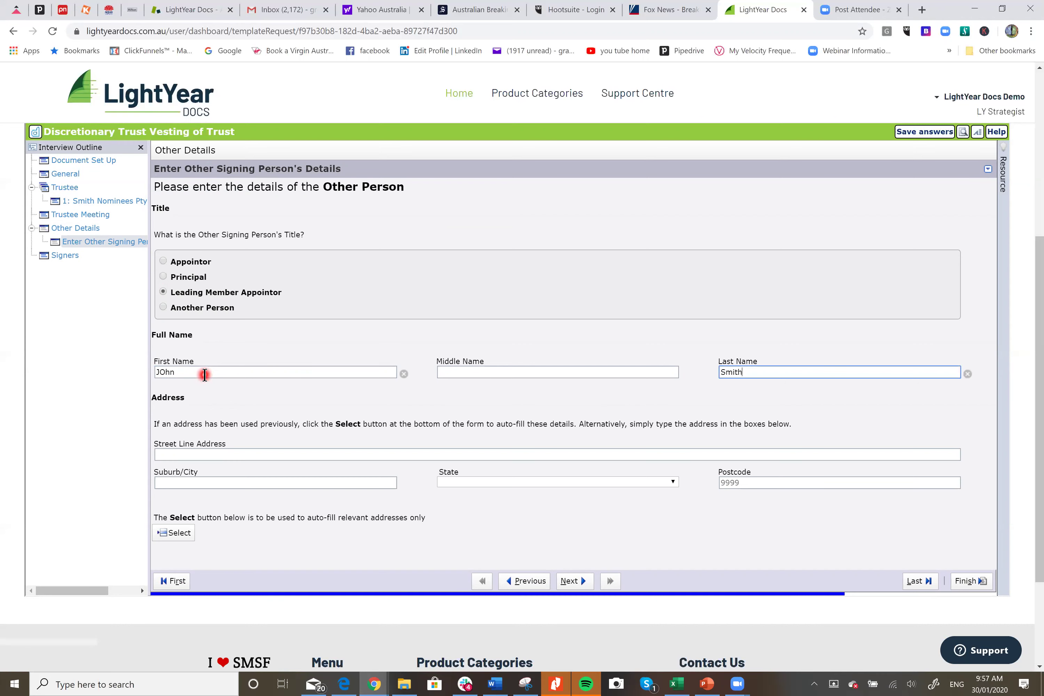
click(177, 534)
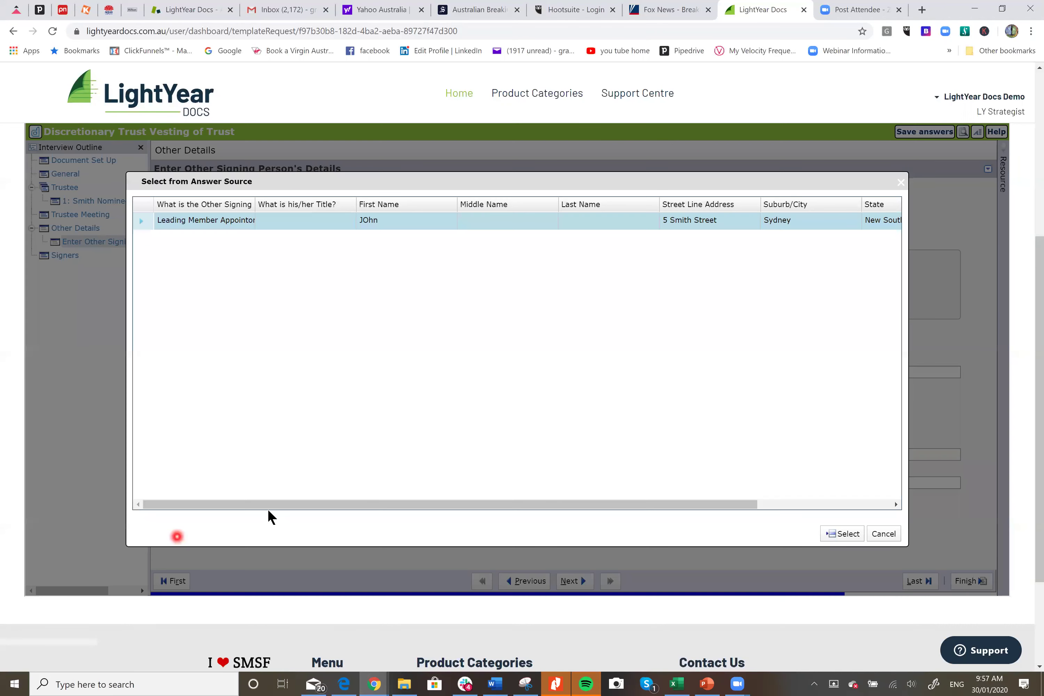
click(844, 534)
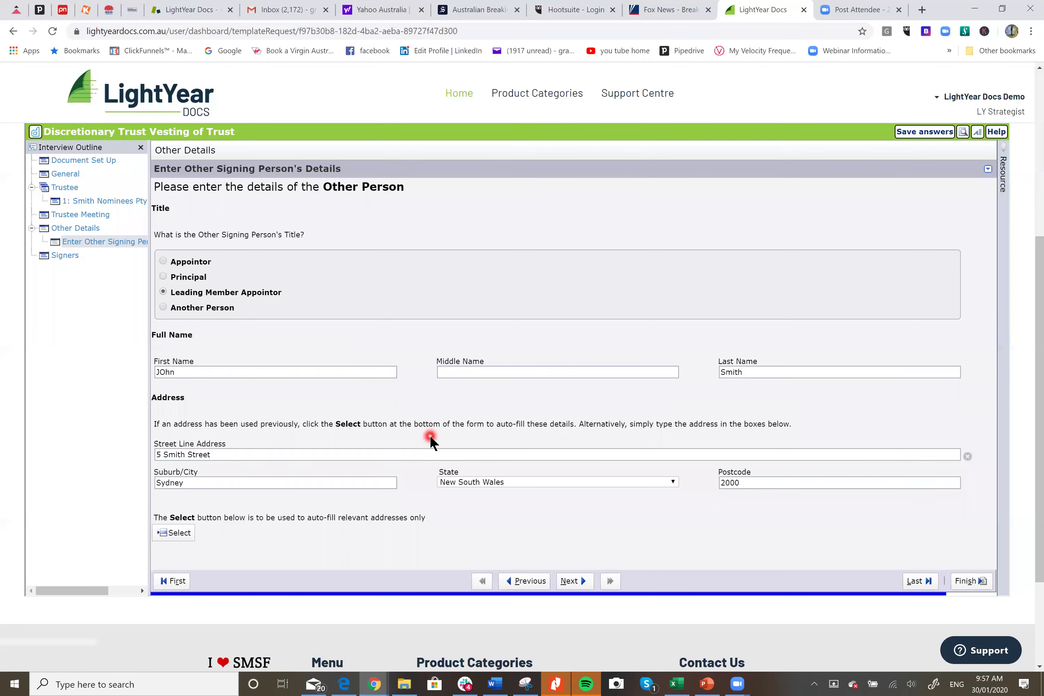
Correct the capitalisation of the other signing person's first name.
click(162, 371)
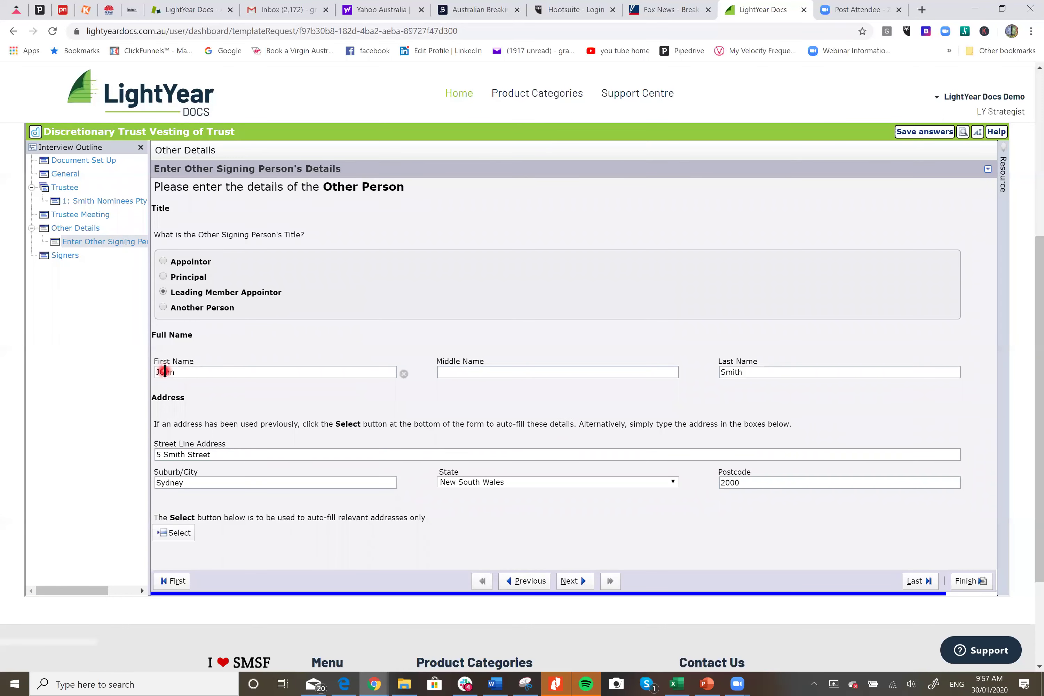
click(213, 404)
key(BackSpace)
key(BackSpace)
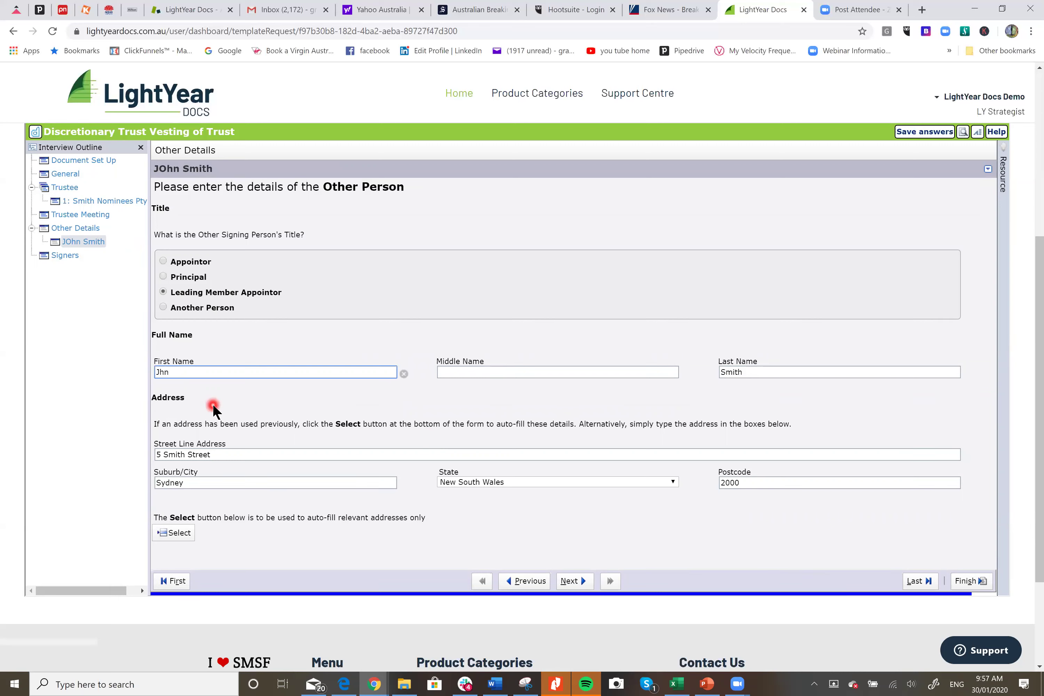
text(Jo)
Finish the interview, and download and open the assembled Discretionary Trust Vesting of Trust.pdf.
click(578, 582)
click(579, 582)
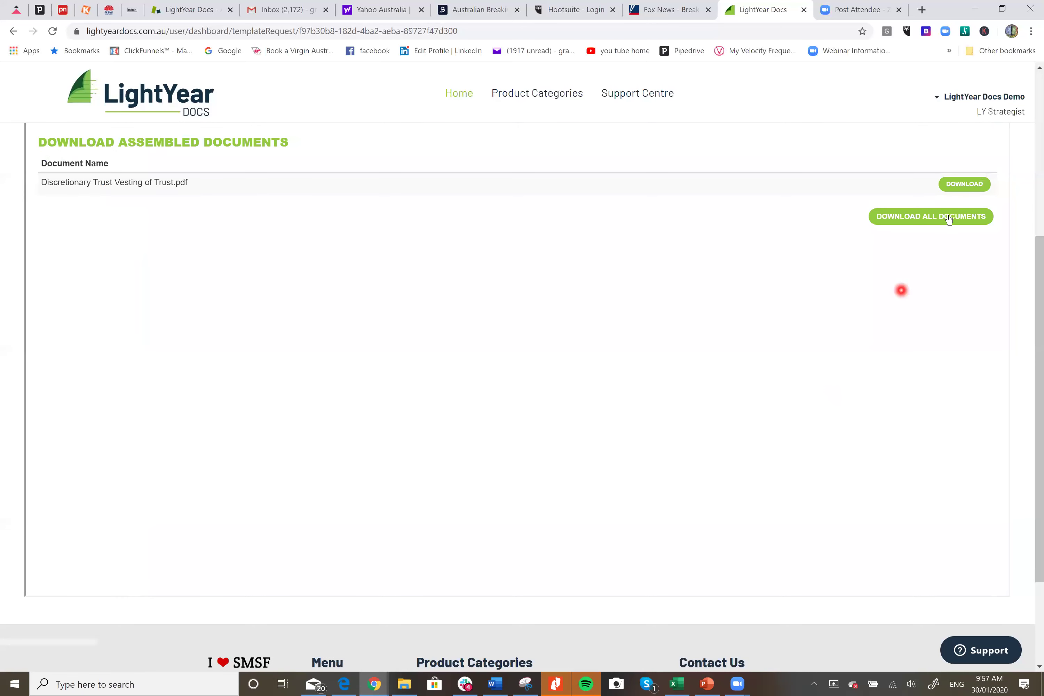
click(965, 189)
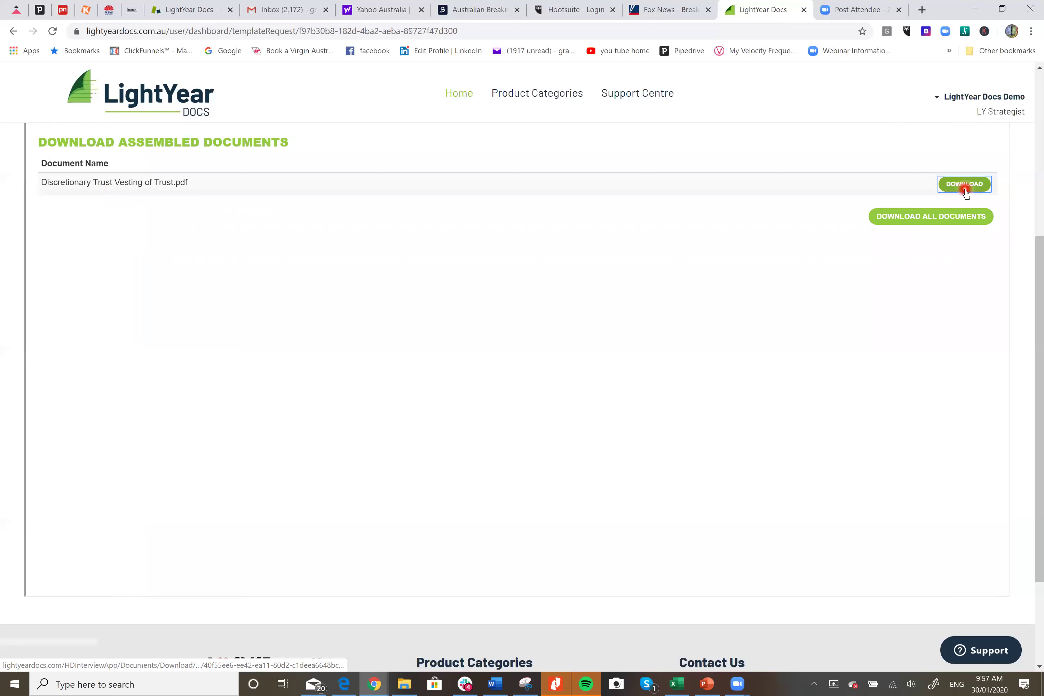
click(103, 656)
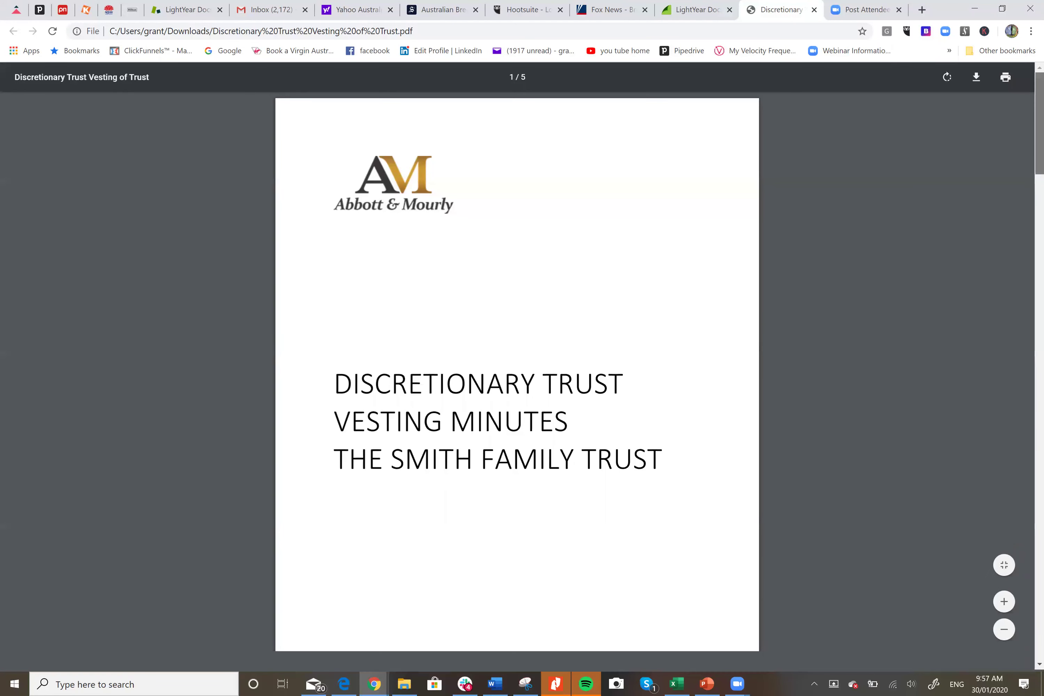
Review the vesting minutes PDF, examining the meeting details, the wind up and vesting clause, and the process of winding up the trust.
scroll(517, 359, down, 1)
key(ctrl+plus)
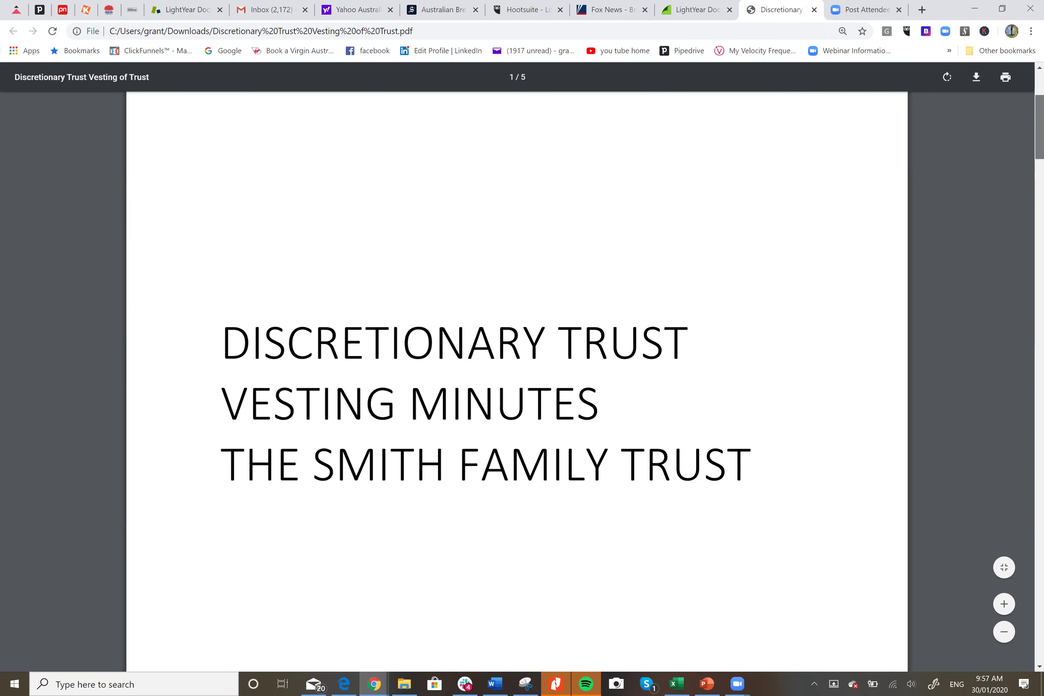
scroll(517, 381, down, 20)
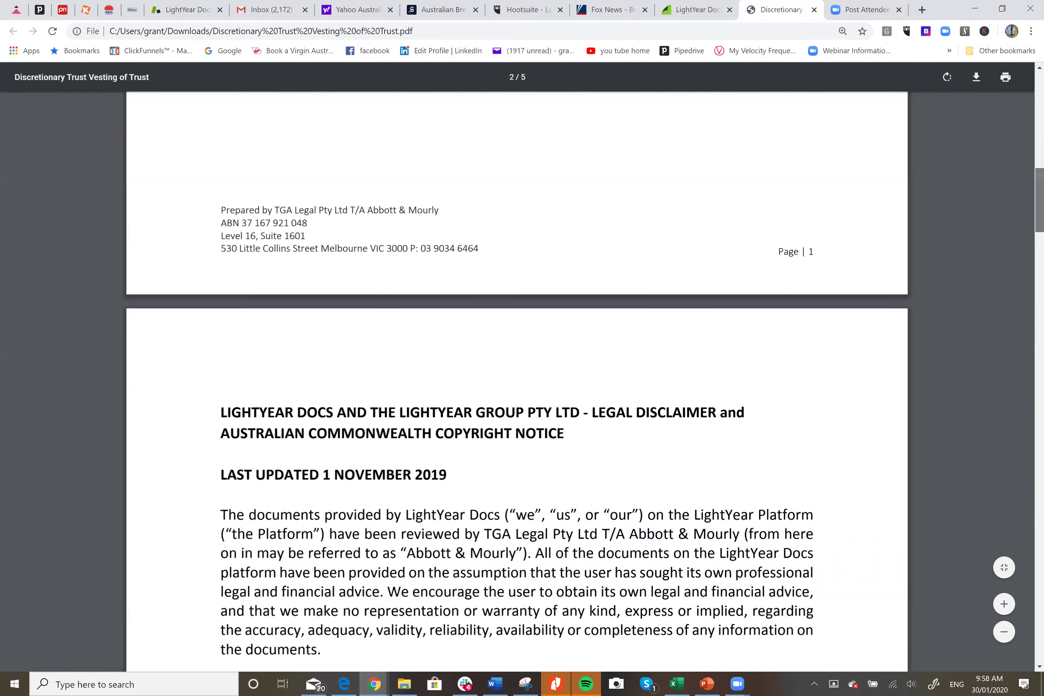
scroll(517, 382, down, 15)
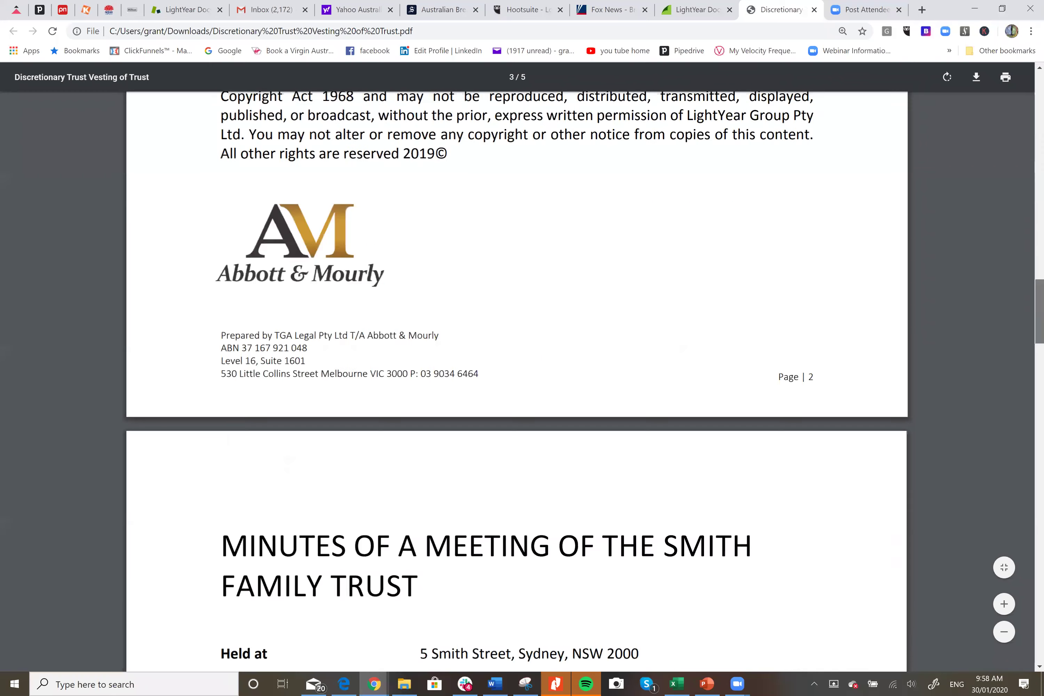
scroll(517, 382, down, 1)
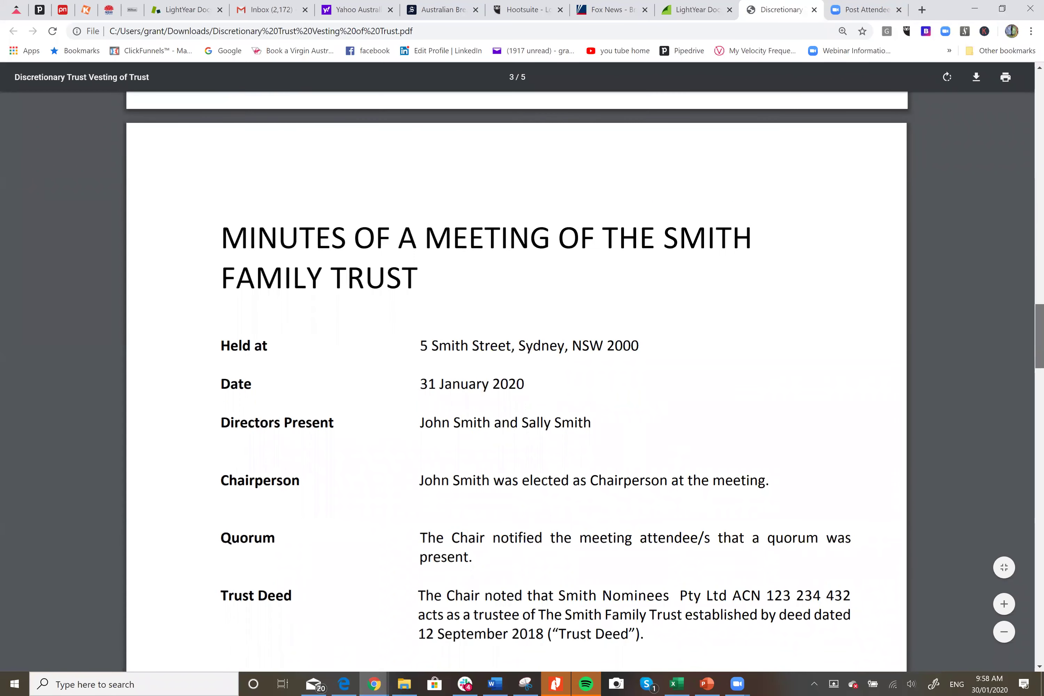
scroll(516, 381, down, 2)
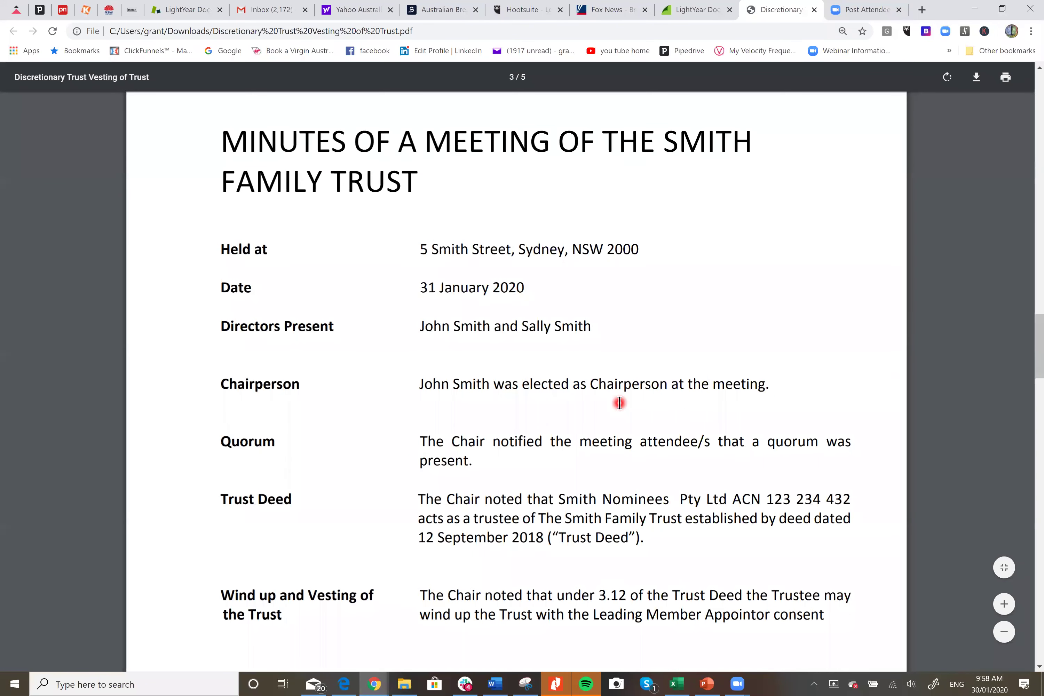
scroll(619, 402, down, 3)
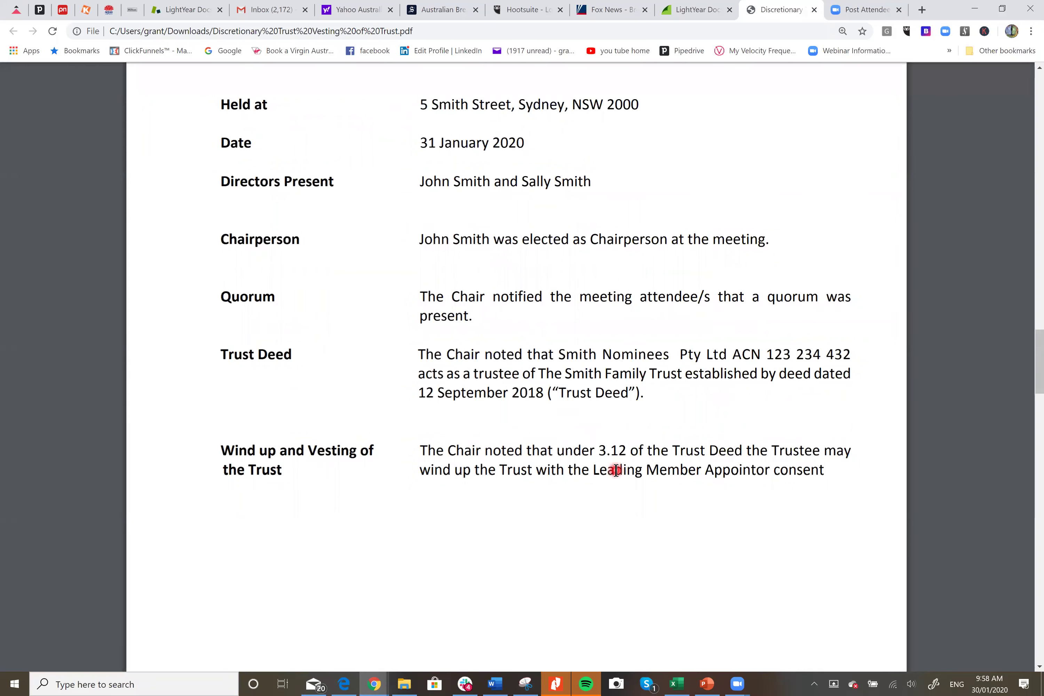
scroll(616, 470, down, 7)
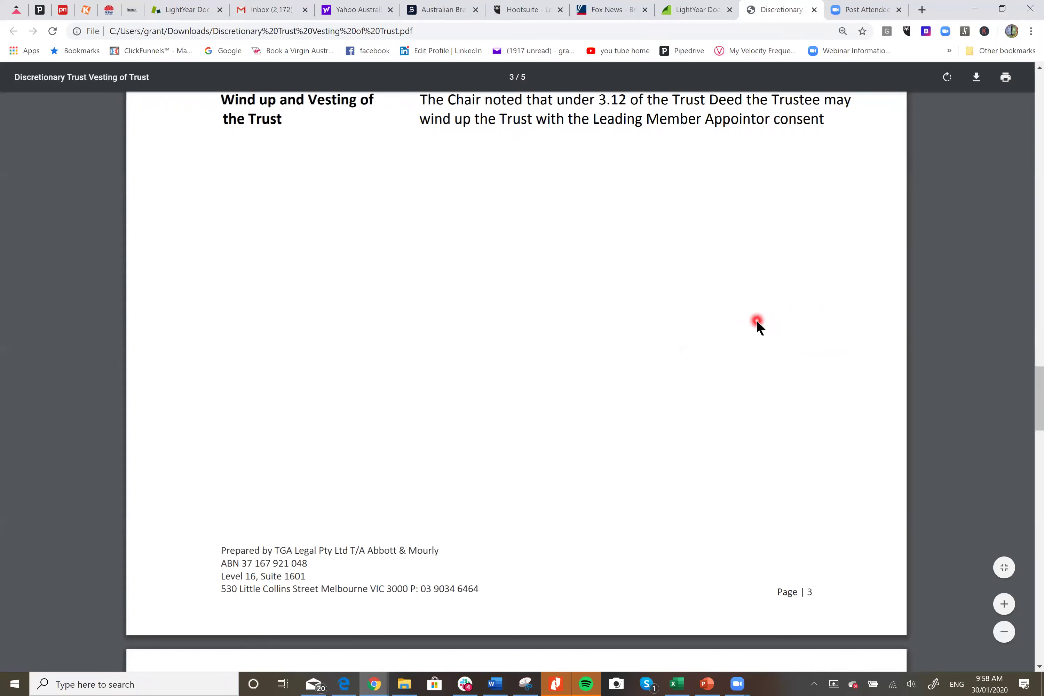
scroll(758, 322, down, 6)
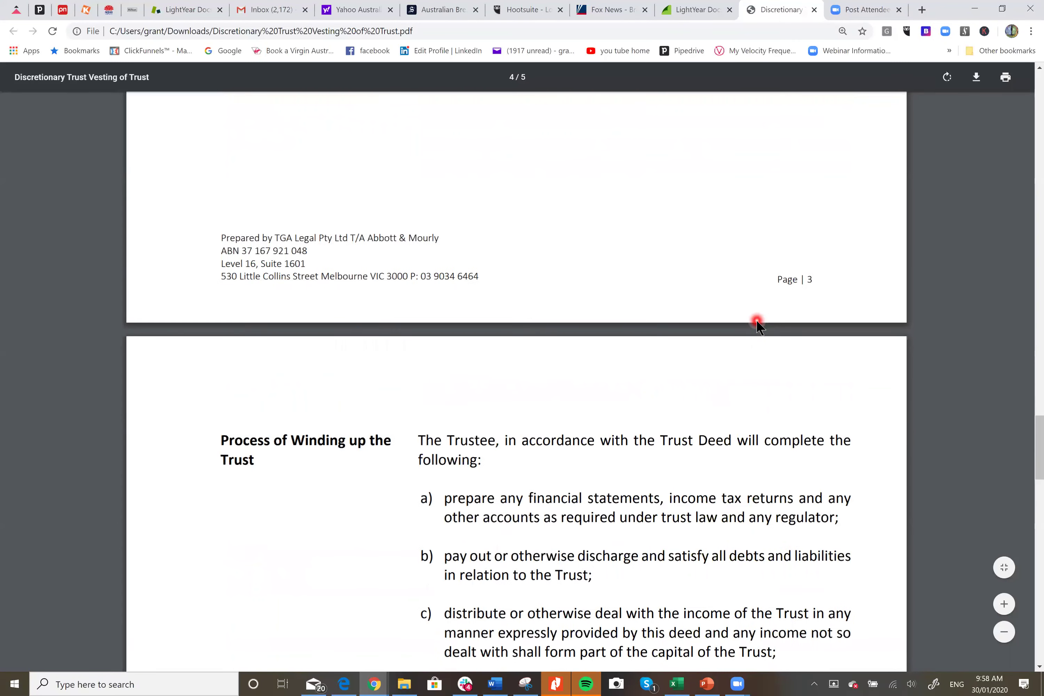
scroll(757, 322, down, 3)
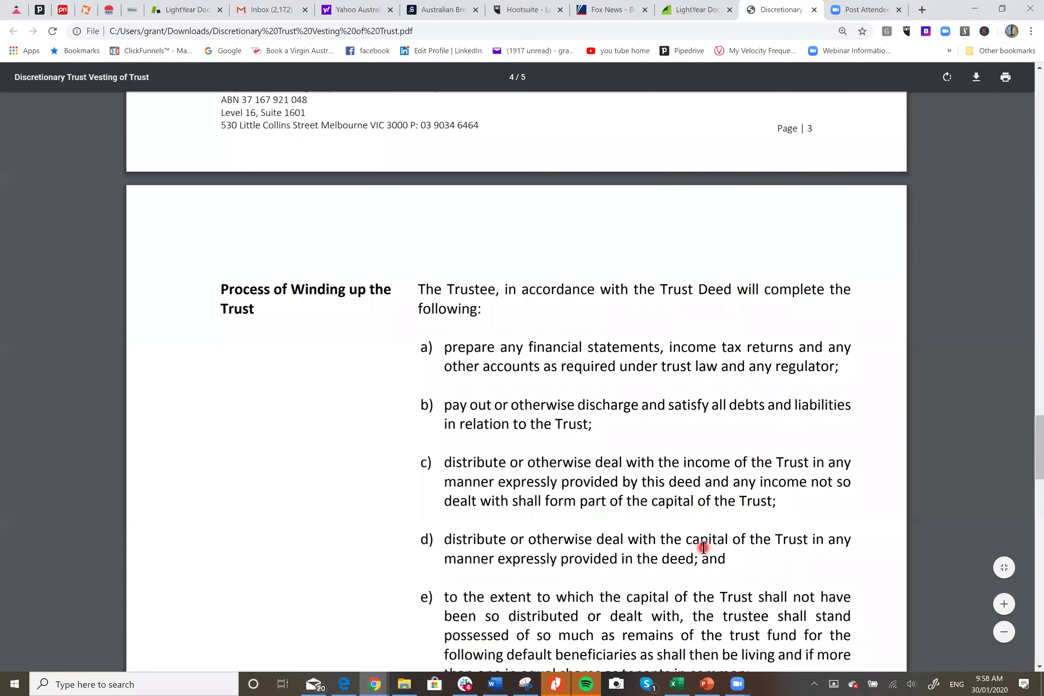
scroll(703, 547, down, 4)
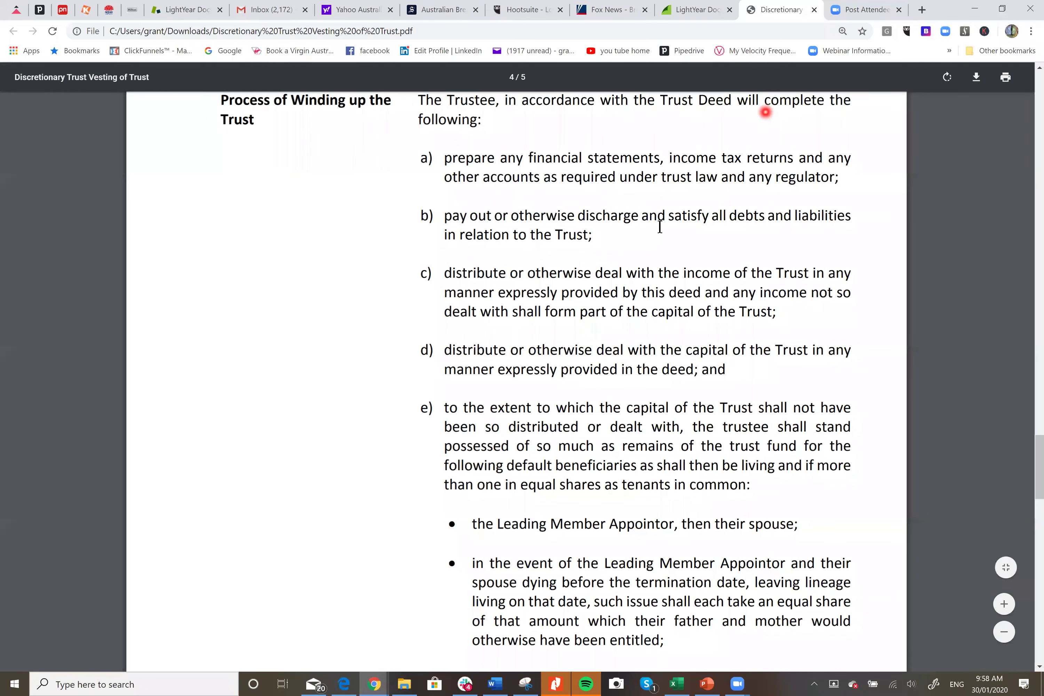
Open the first folder in My Vault on LightYear Docs and relaunch the interview for Discretionary Trust Vesting (Smith Vesting).
click(696, 10)
click(988, 101)
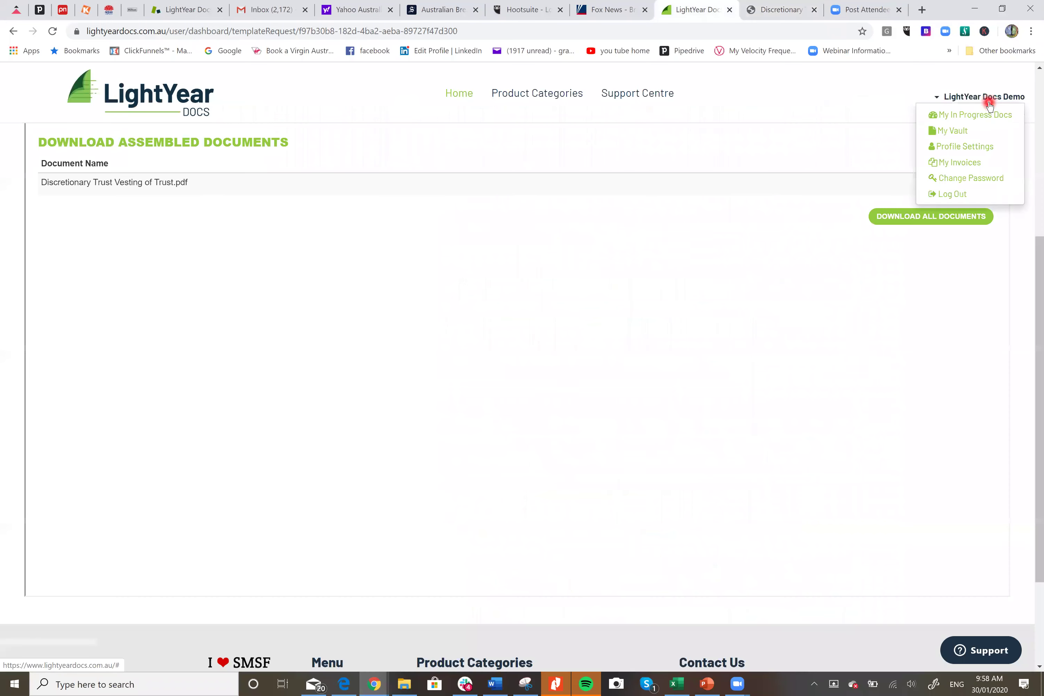
click(969, 132)
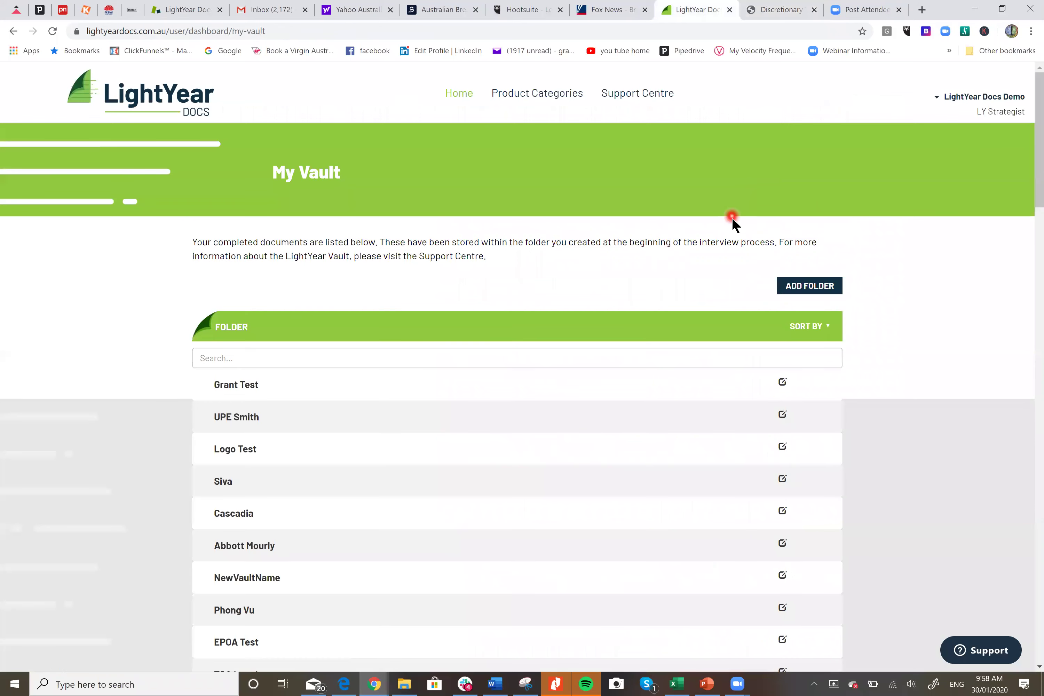
click(245, 384)
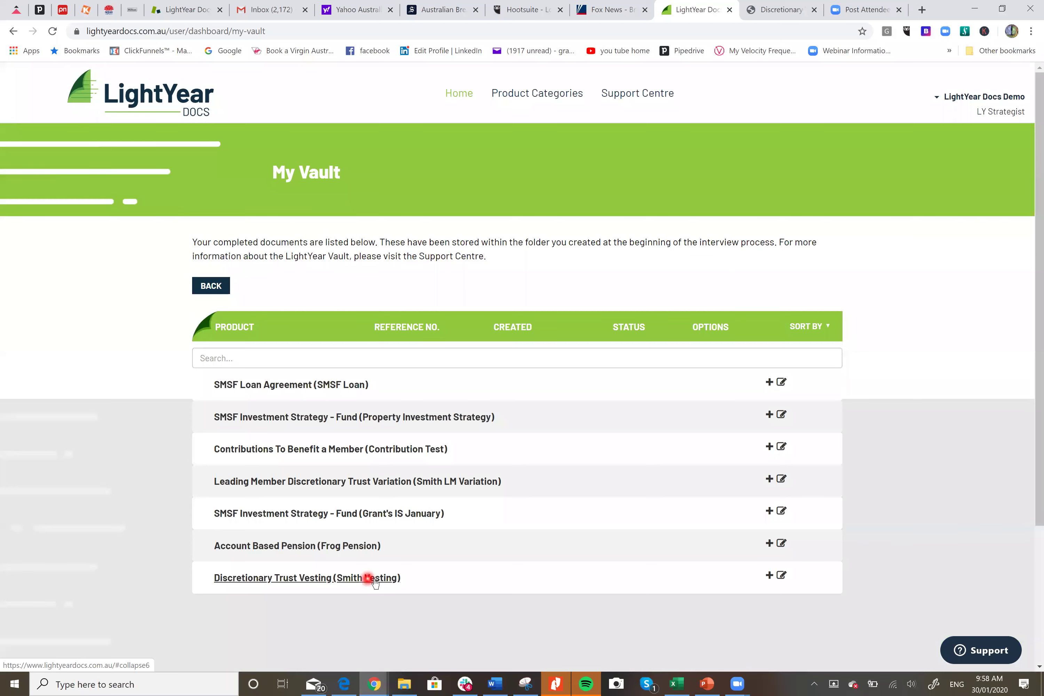
click(769, 577)
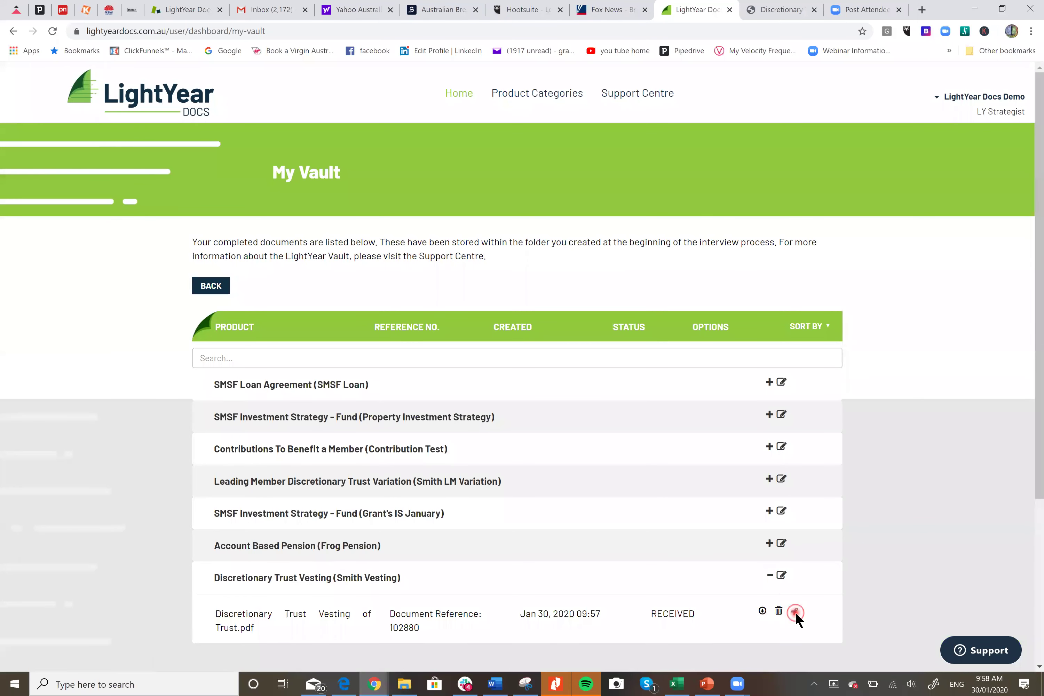
click(795, 611)
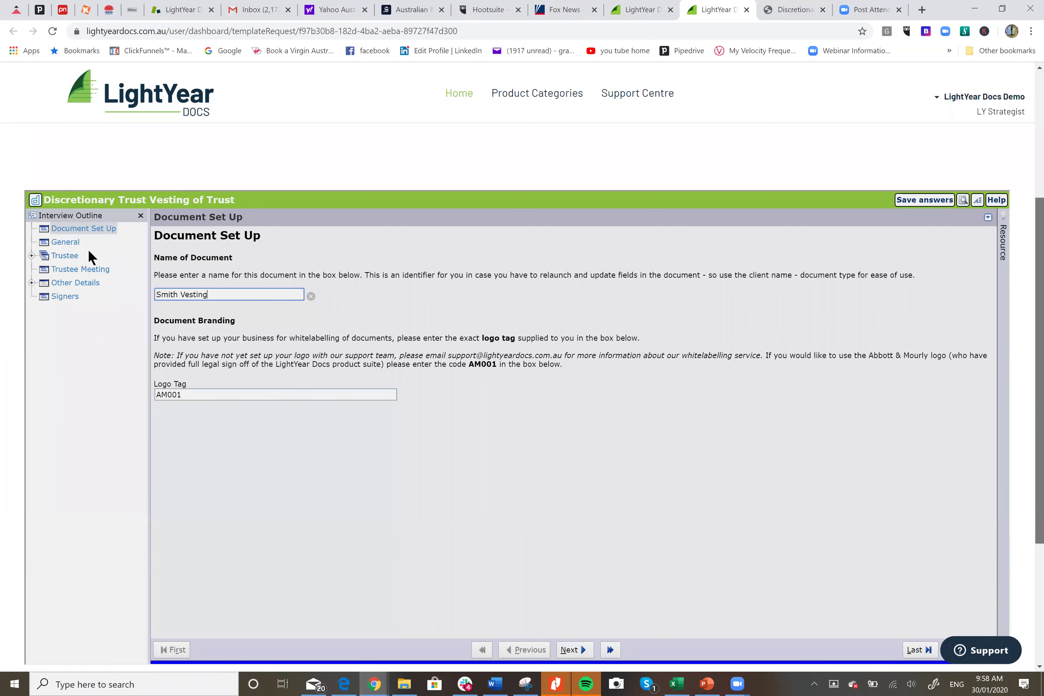
In the Other Details section of the interview, answer No to needing someone else's consent.
scroll(89, 247, down, 1)
click(89, 242)
click(198, 285)
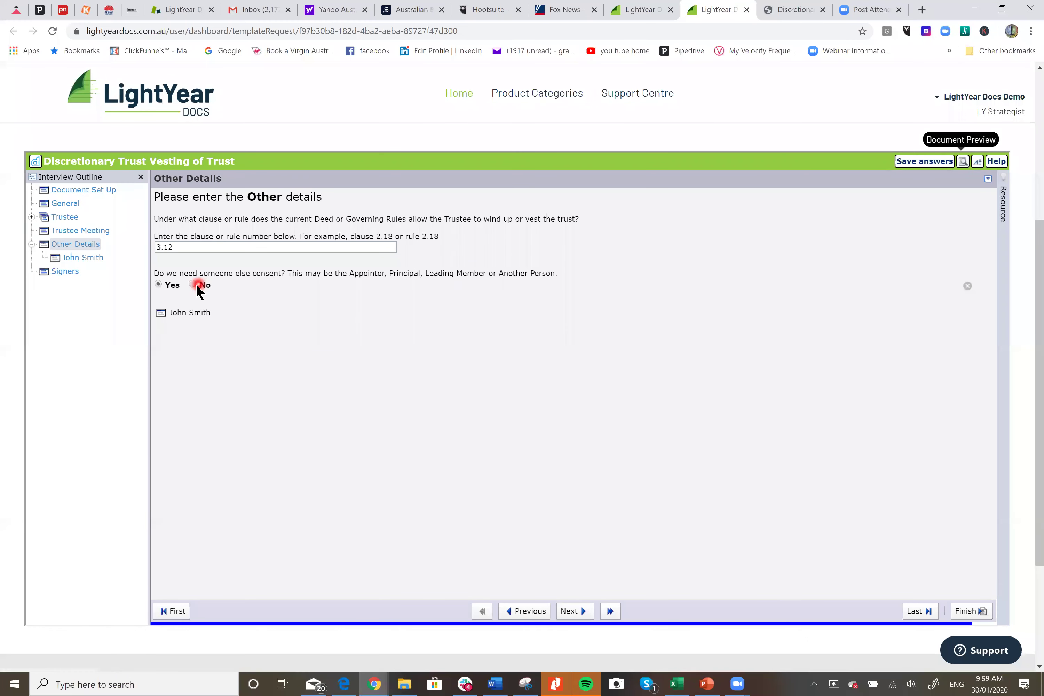
click(194, 285)
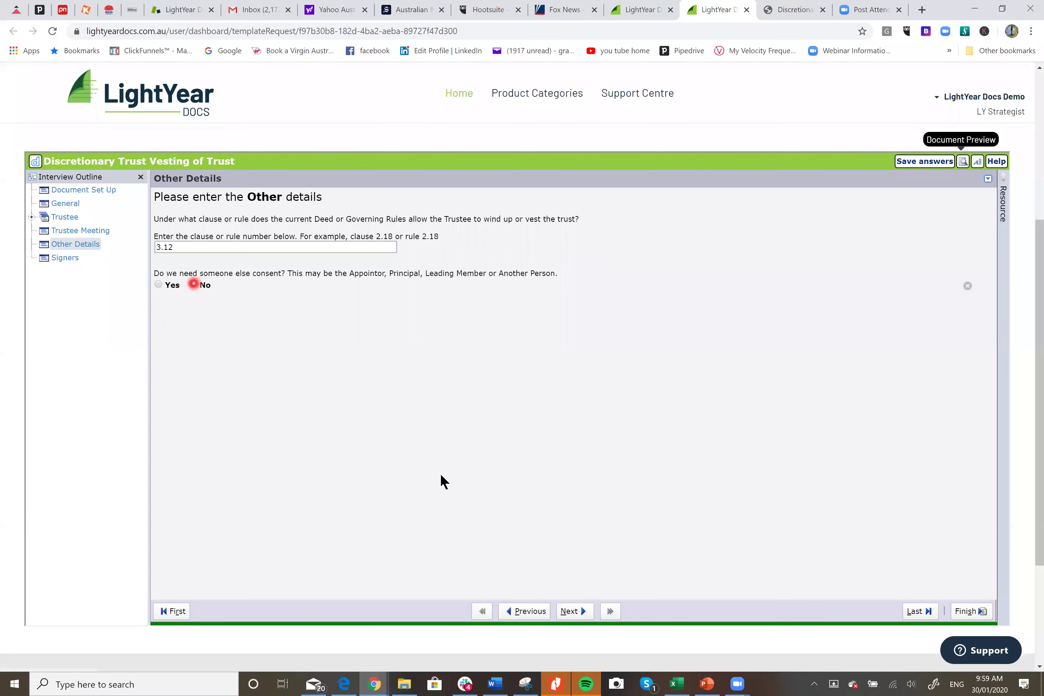
Complete the interview past the Signers page, and download and open the reassembled Discretionary Trust Vesting of Trust.pdf.
click(564, 616)
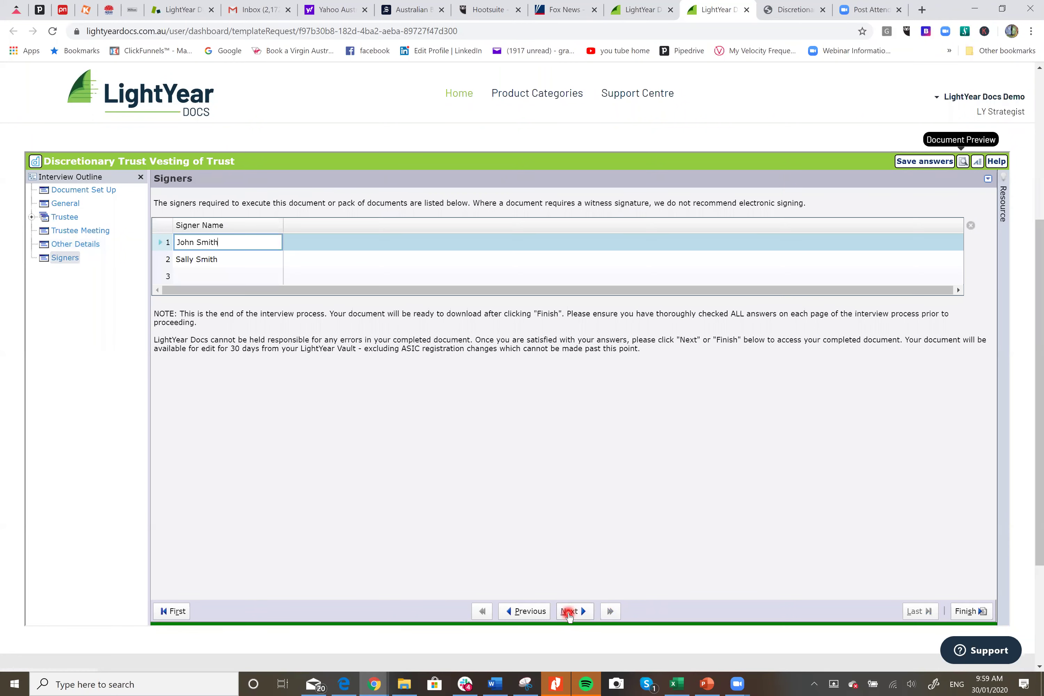
click(567, 614)
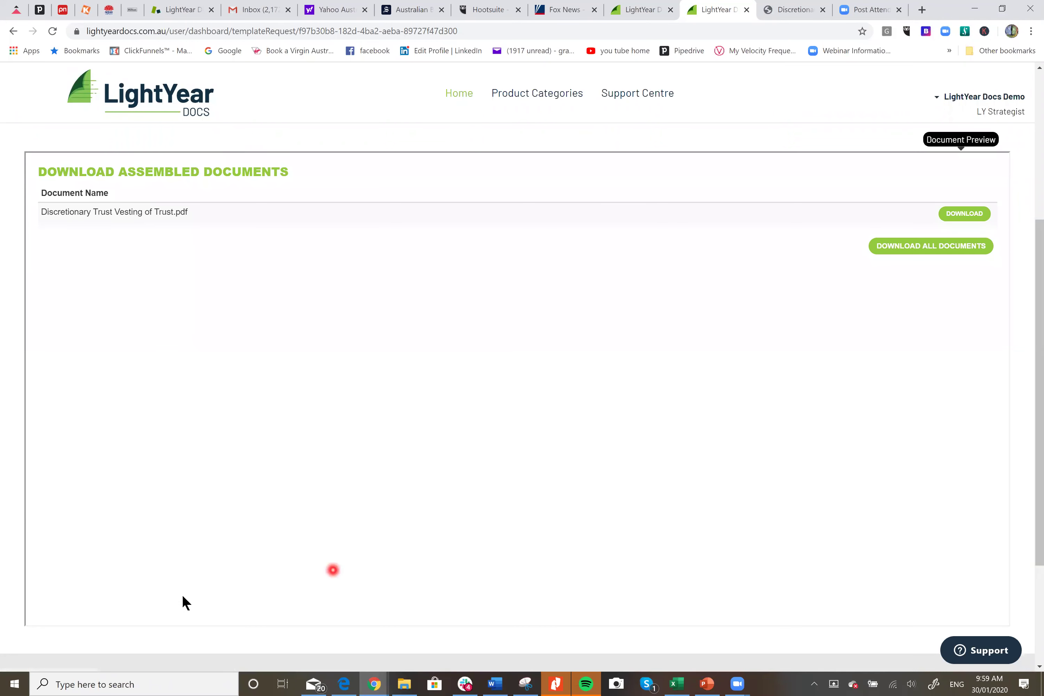
click(957, 213)
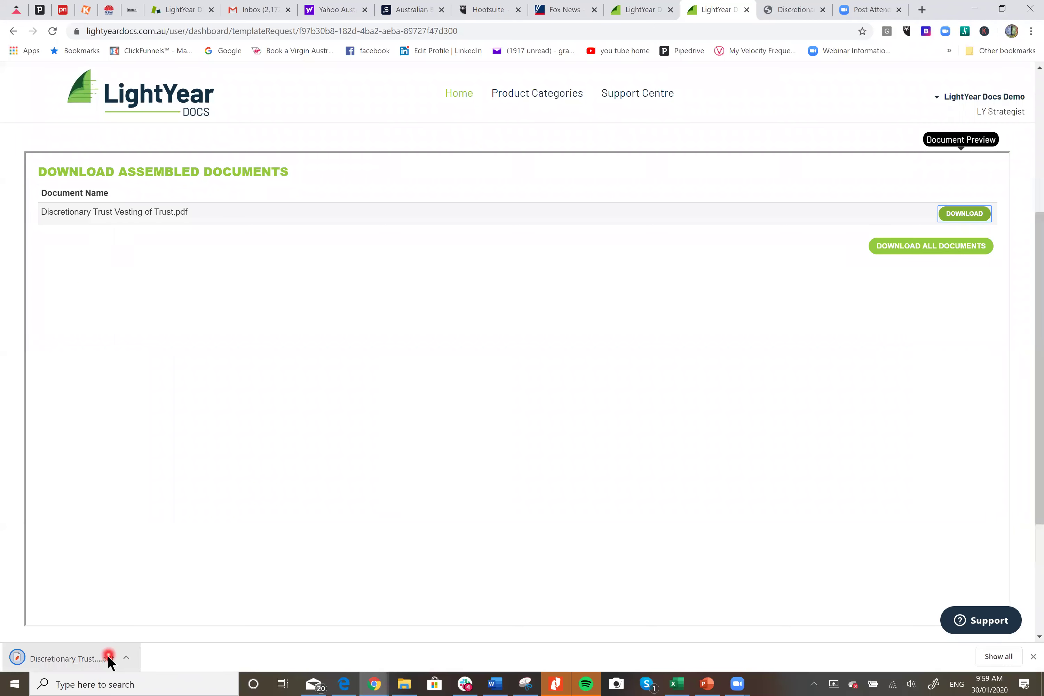
click(110, 660)
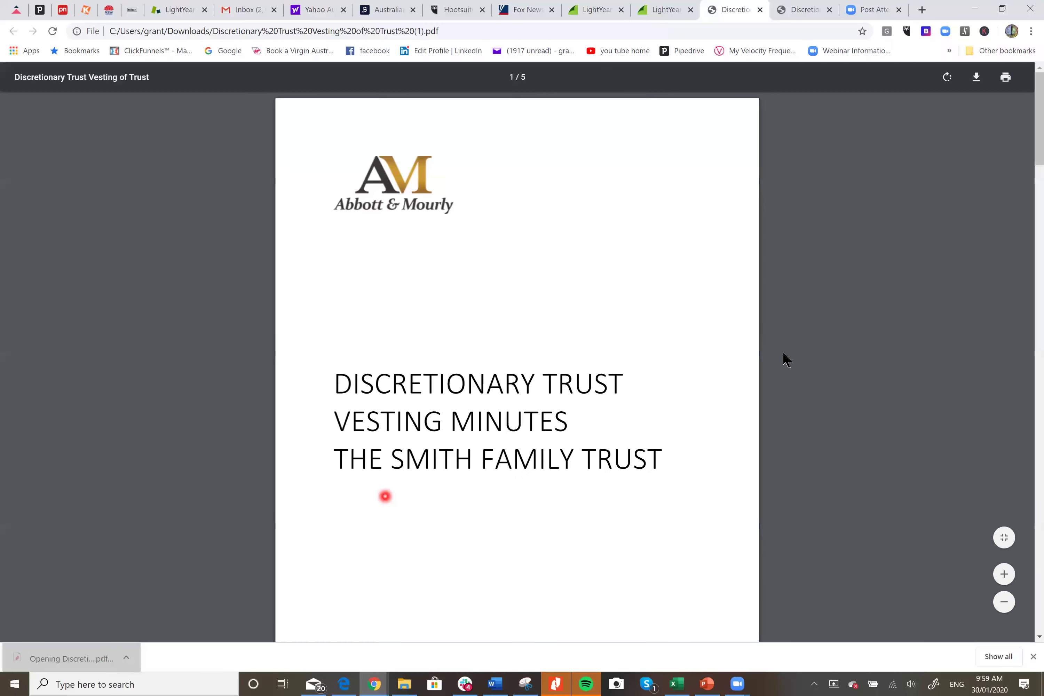
Review the regenerated minutes from the wind up and vesting clause through the winding-up process, notification, resolutions and meeting closure.
scroll(783, 352, up, 2)
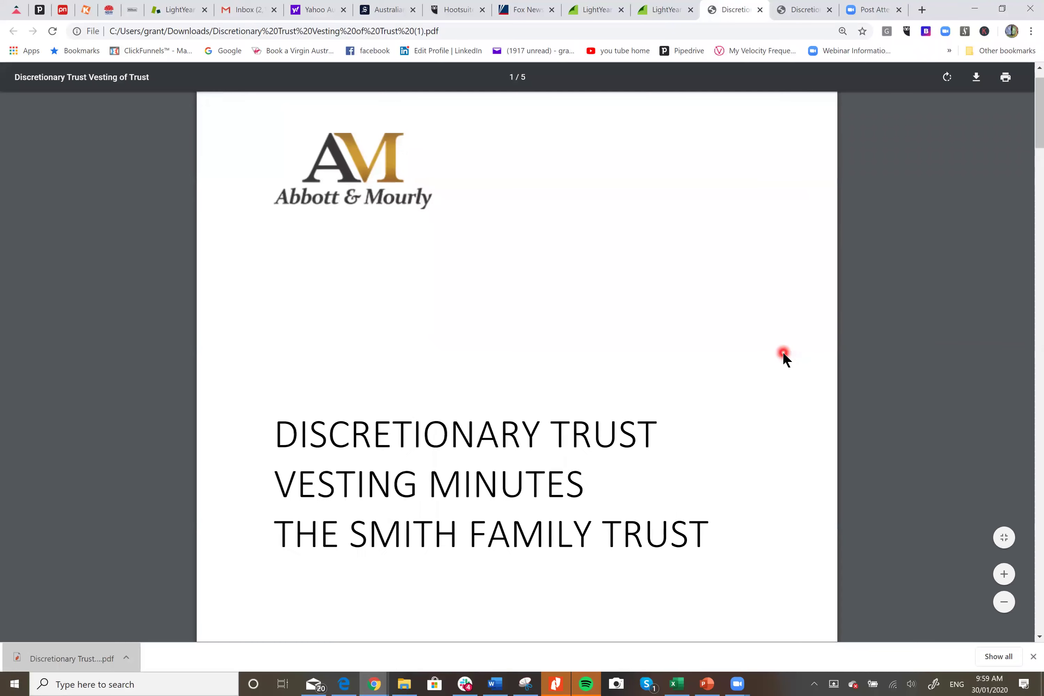
scroll(783, 352, down, 3)
scroll(783, 352, down, 20)
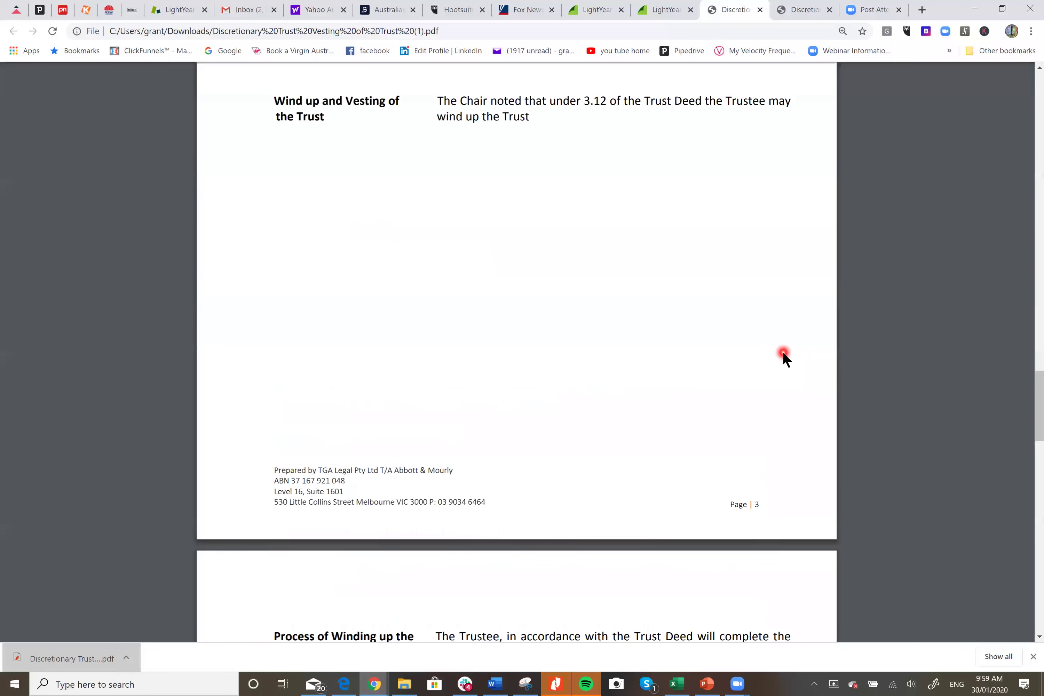
scroll(783, 352, down, 5)
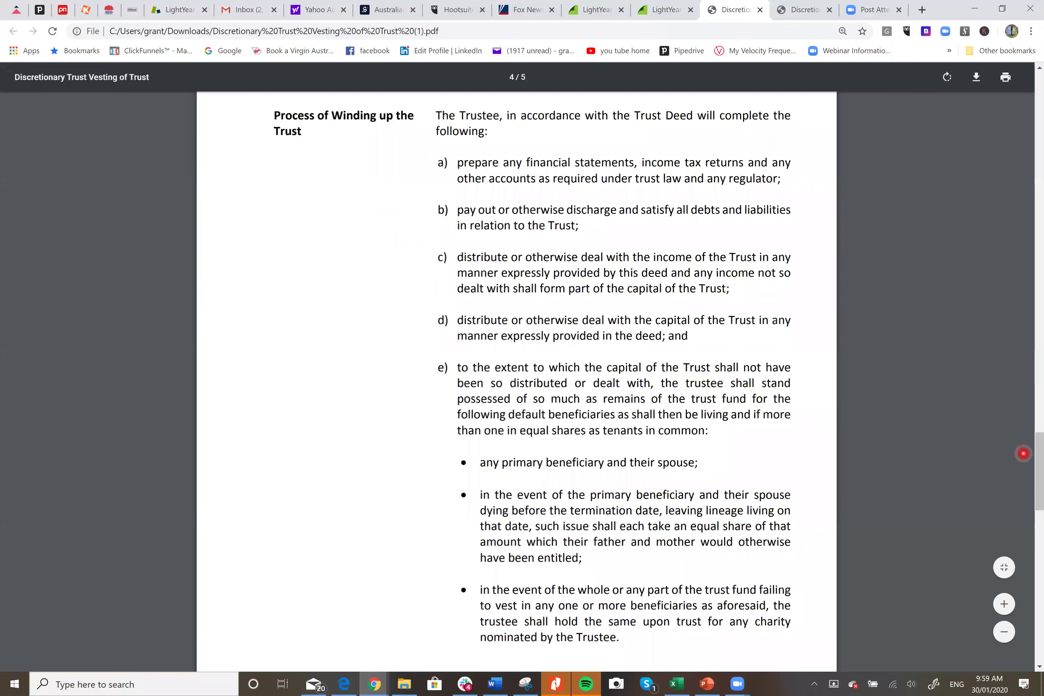
scroll(517, 381, down, 4)
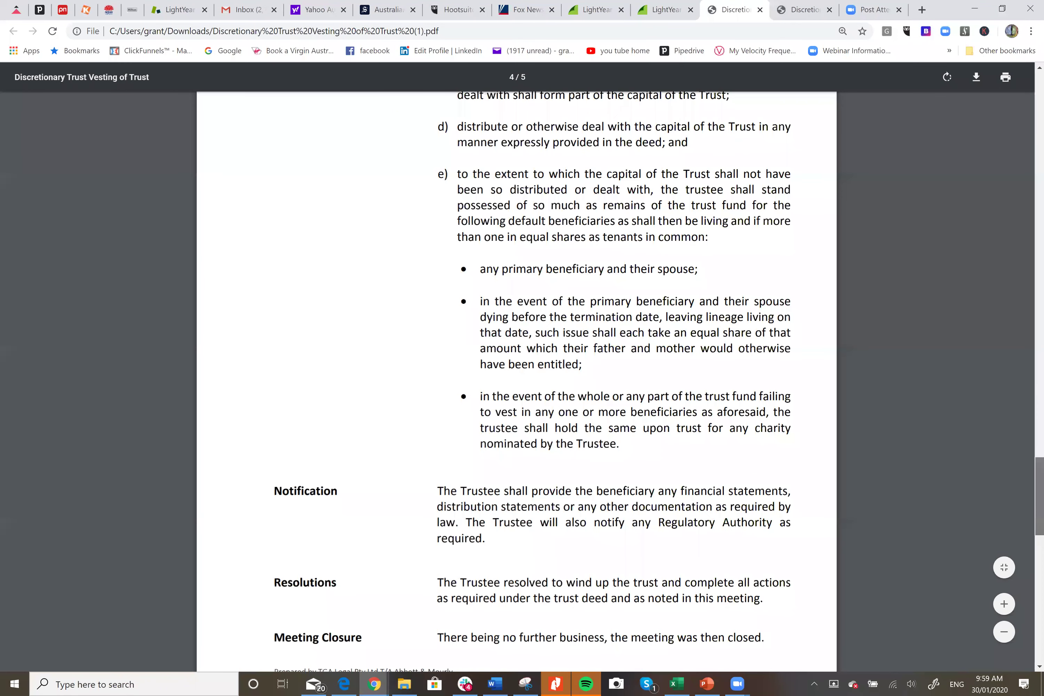
scroll(517, 381, down, 5)
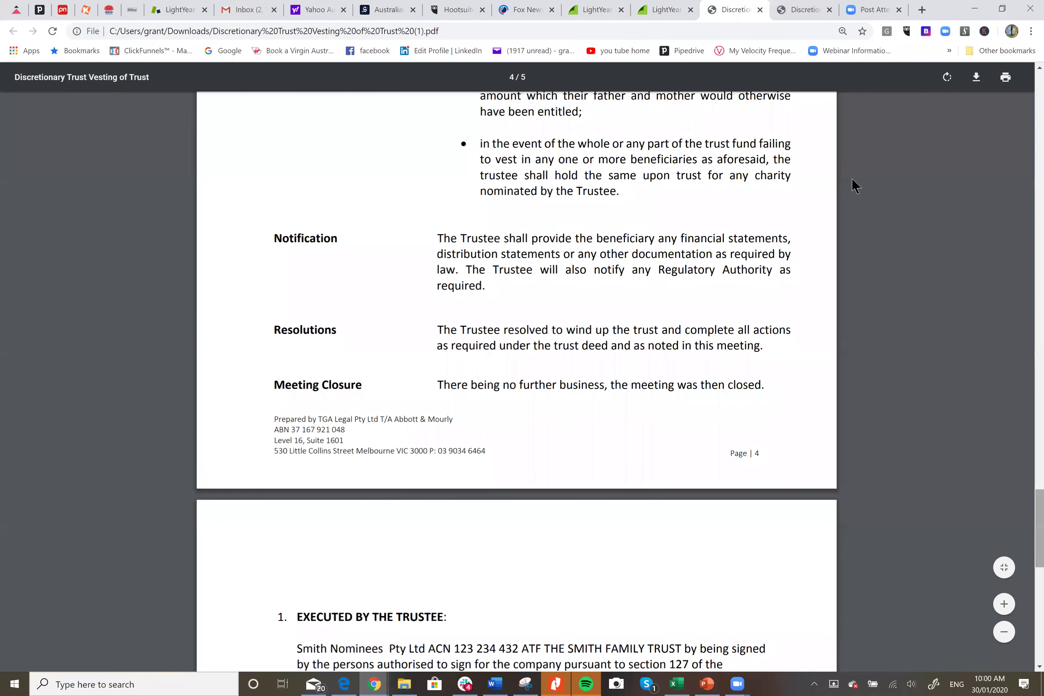
Return to the LightYear Docs site and view the Trusts category among the product categories.
click(600, 9)
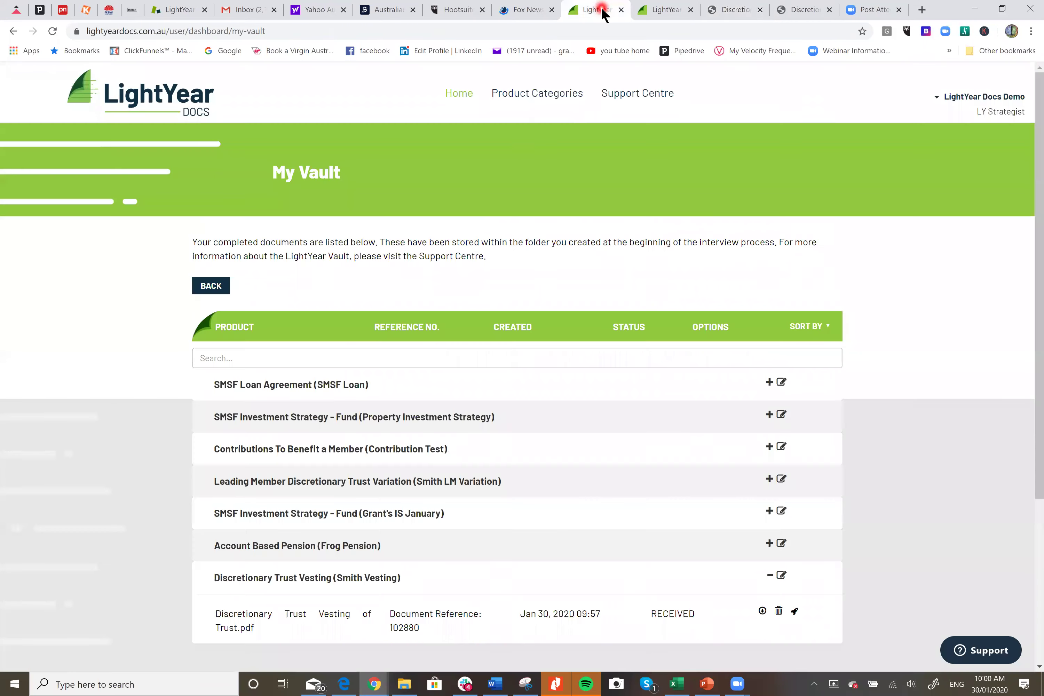
click(558, 95)
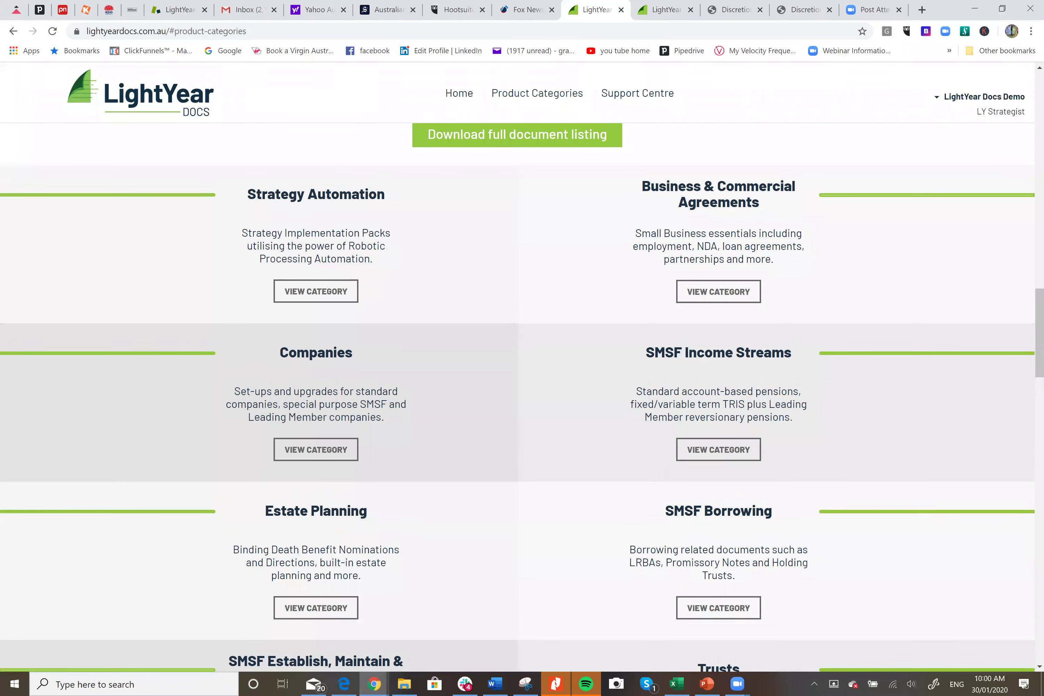
click(839, 244)
scroll(839, 244, down, 5)
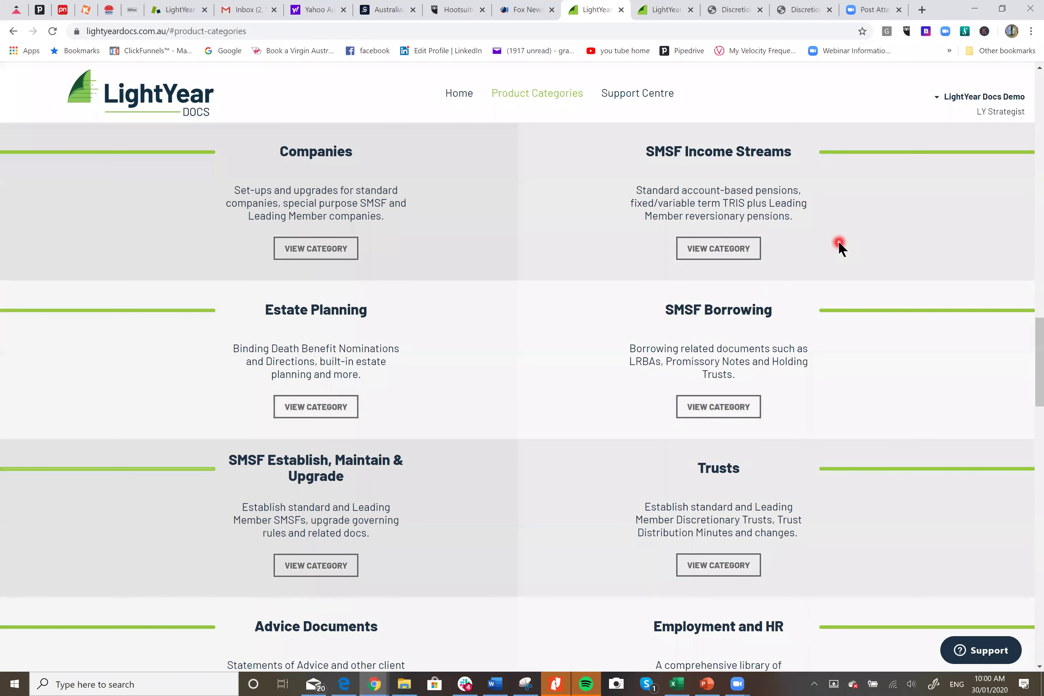
click(719, 566)
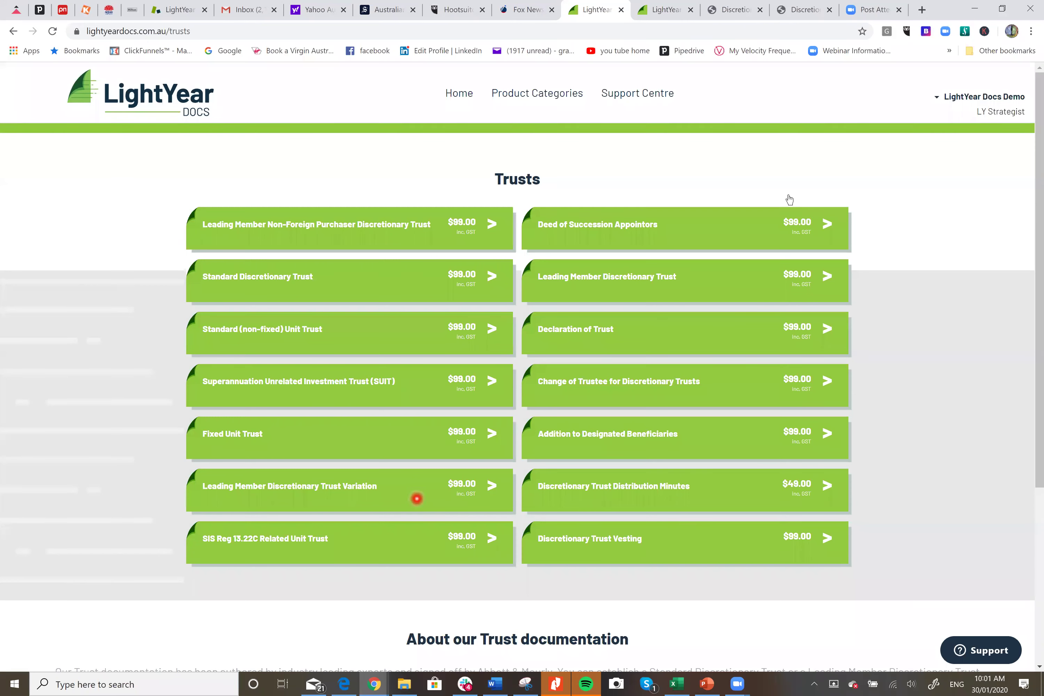
Compare the default beneficiary provisions in clause e) of the regenerated minutes with those in the original vesting minutes PDF.
click(737, 10)
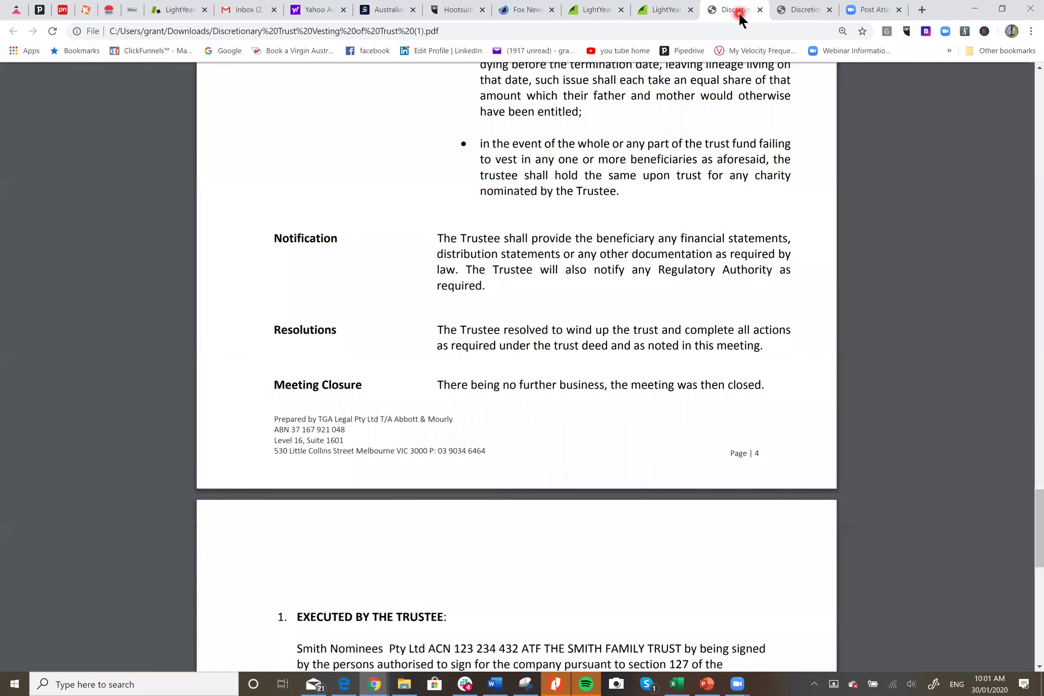
scroll(739, 20, up, 1)
scroll(738, 20, up, 7)
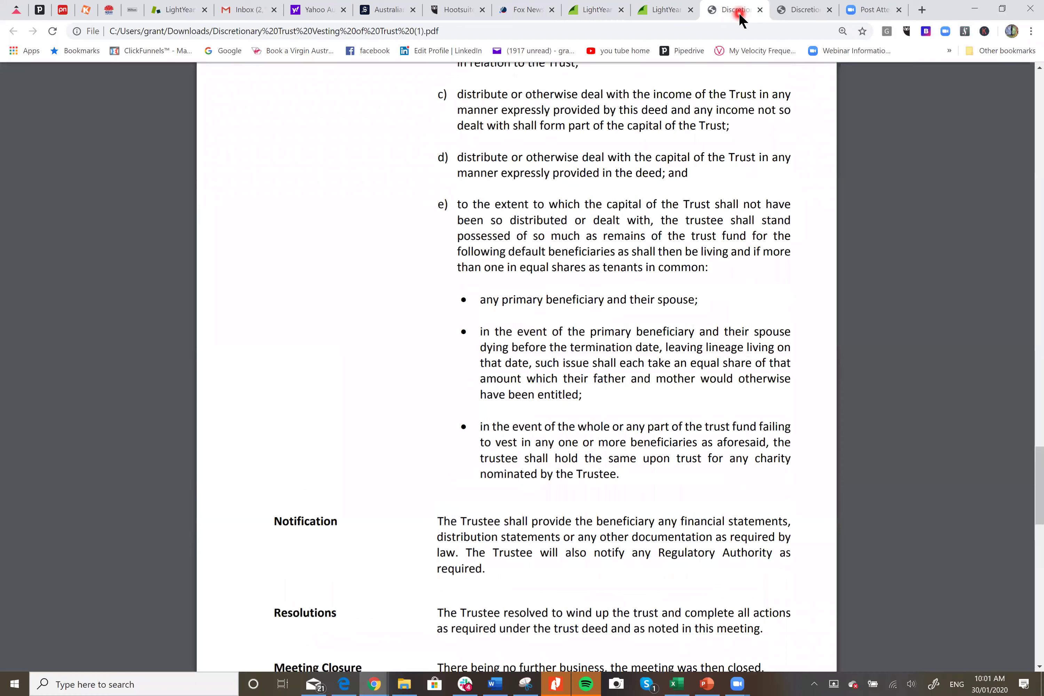
click(805, 10)
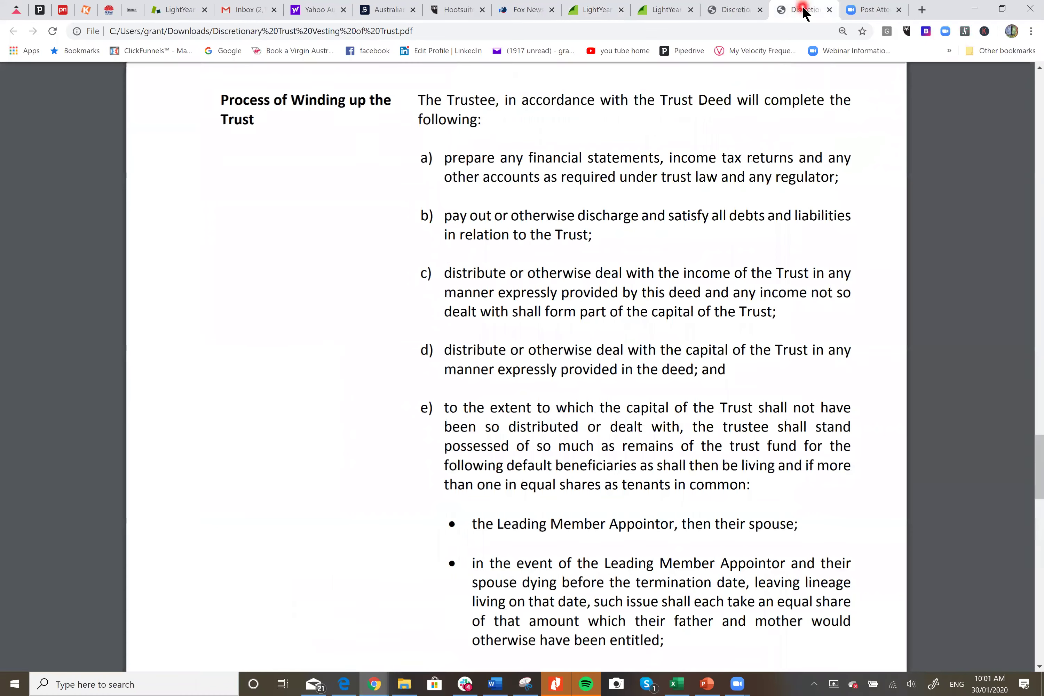
scroll(804, 11, down, 3)
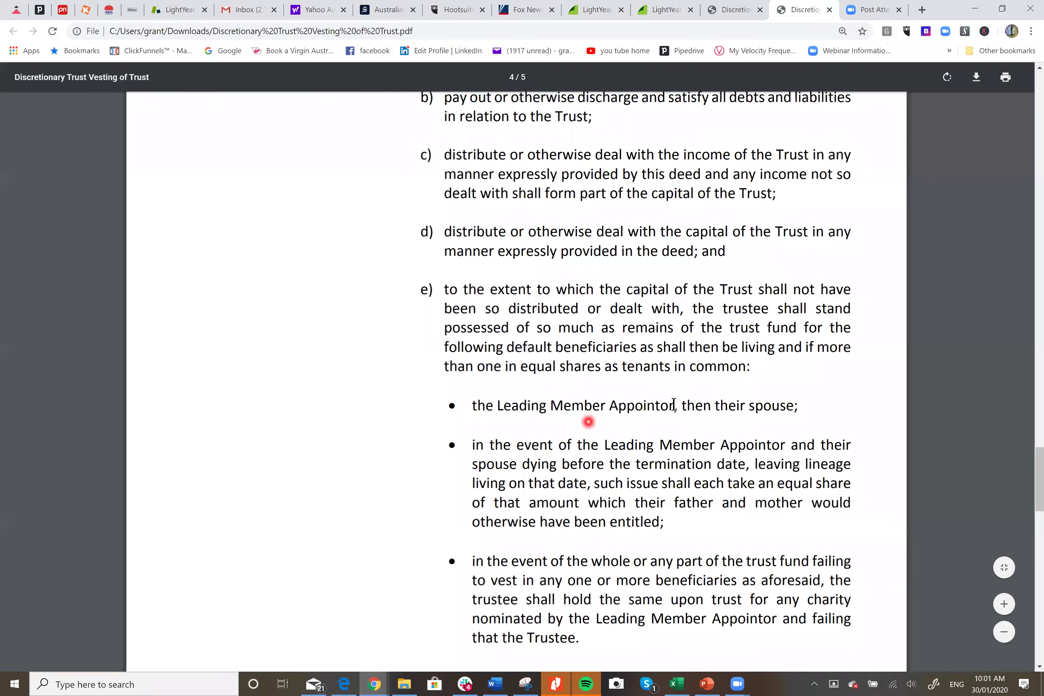
click(661, 418)
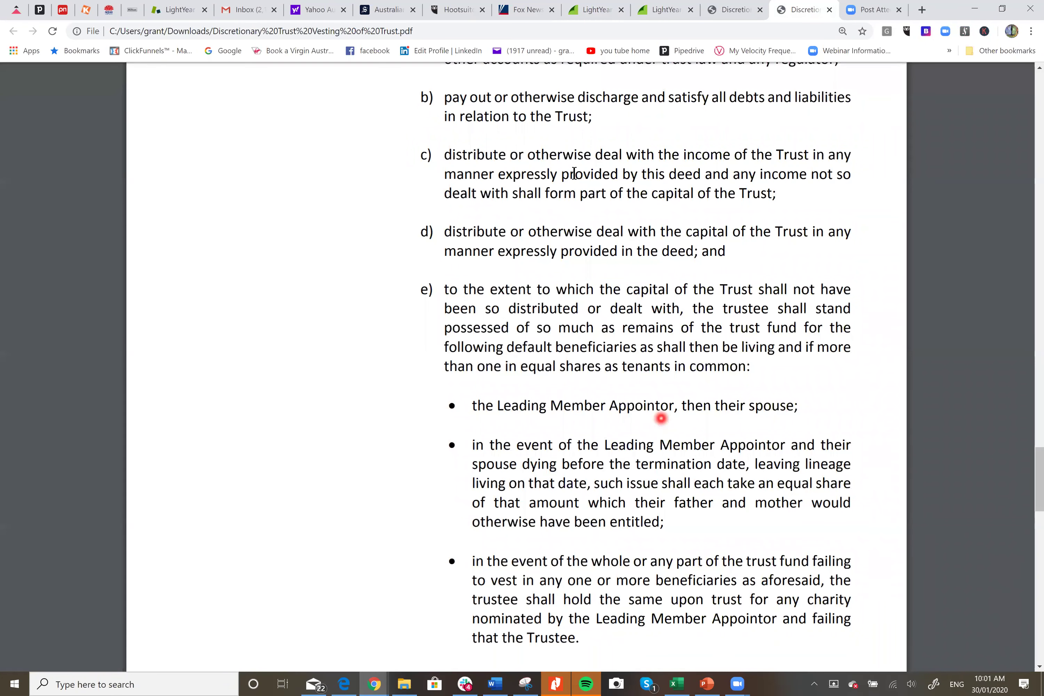
Return to the LightYear Docs site and open the SMSF Wind Up product from the SMSF Establish, Maintain & Upgrade category.
click(591, 10)
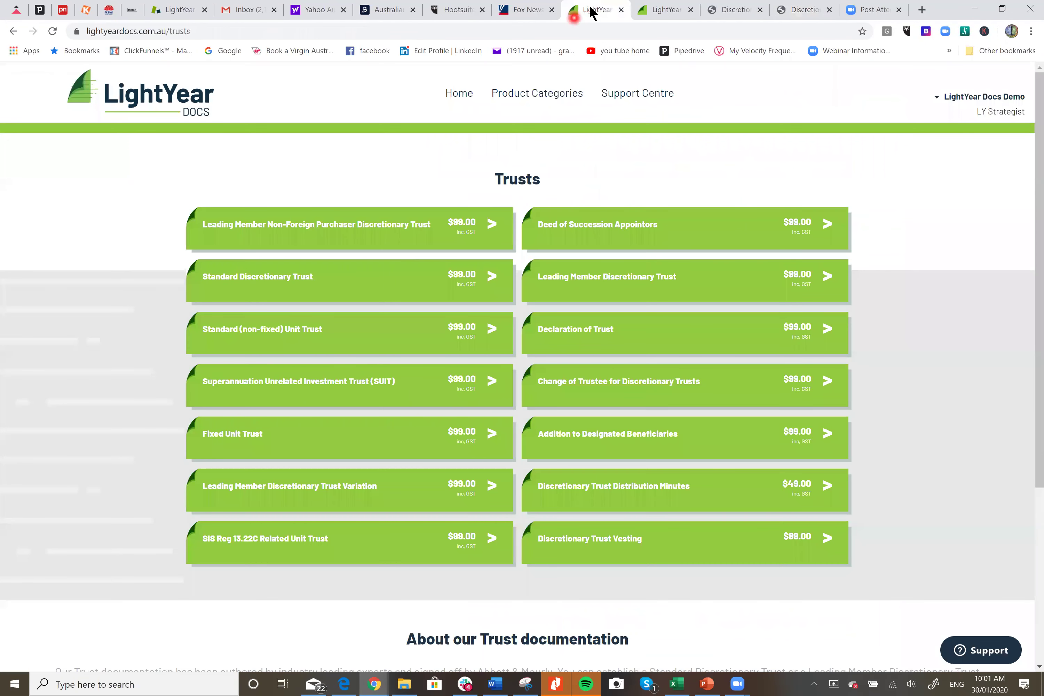
click(555, 94)
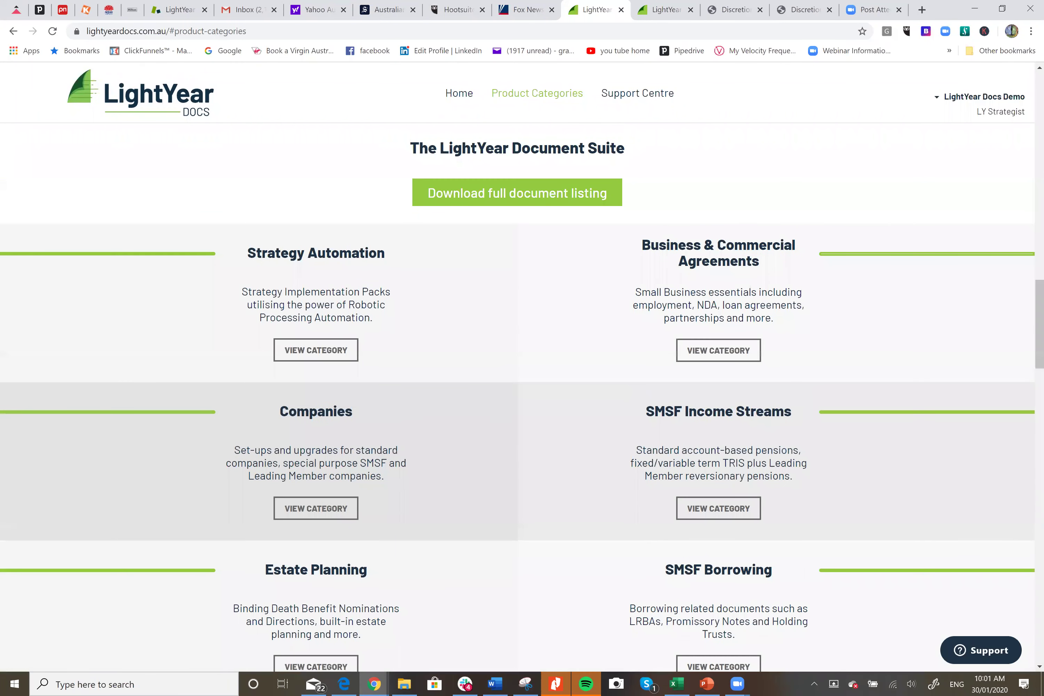
scroll(518, 366, down, 8)
click(315, 468)
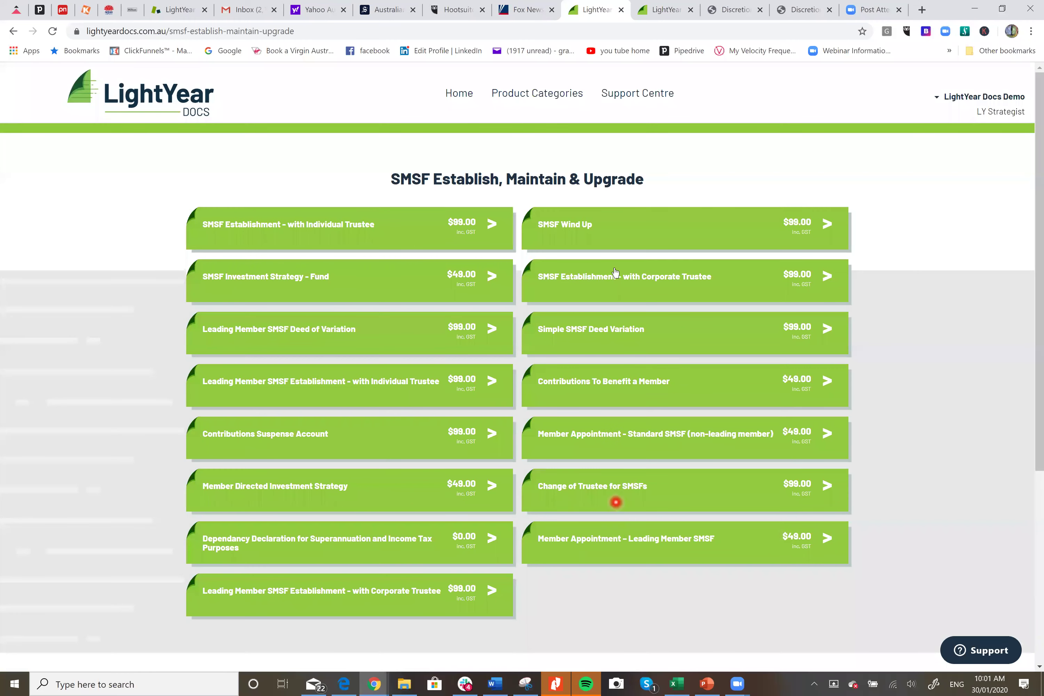
click(596, 226)
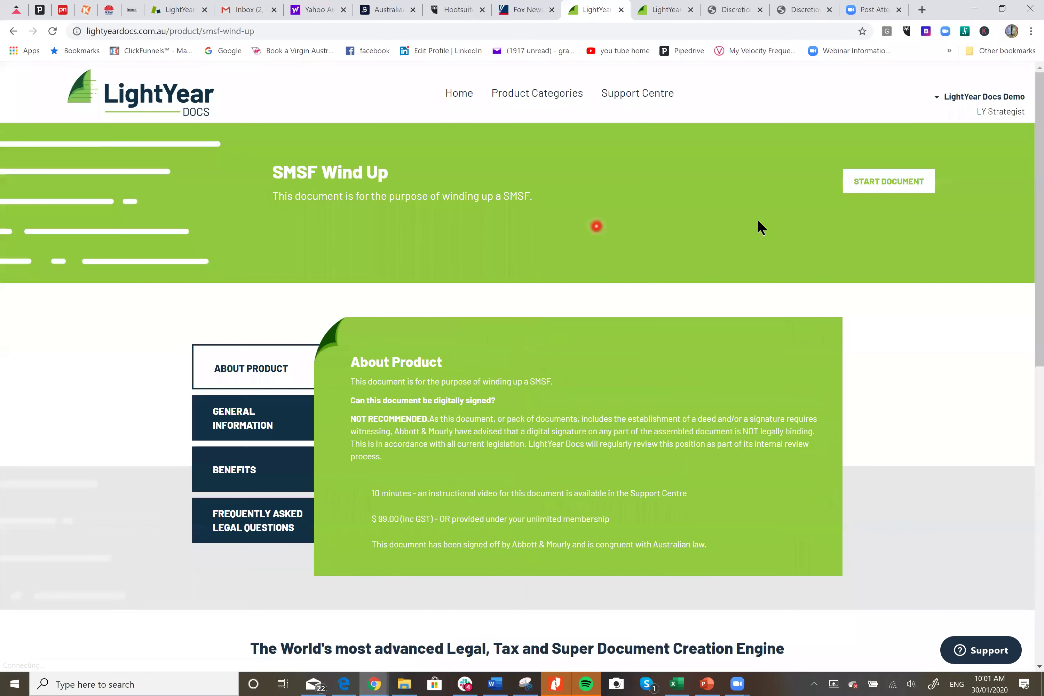
Start the SMSF Wind Up document, entering a name for its storage folder based on an existing test folder.
click(917, 185)
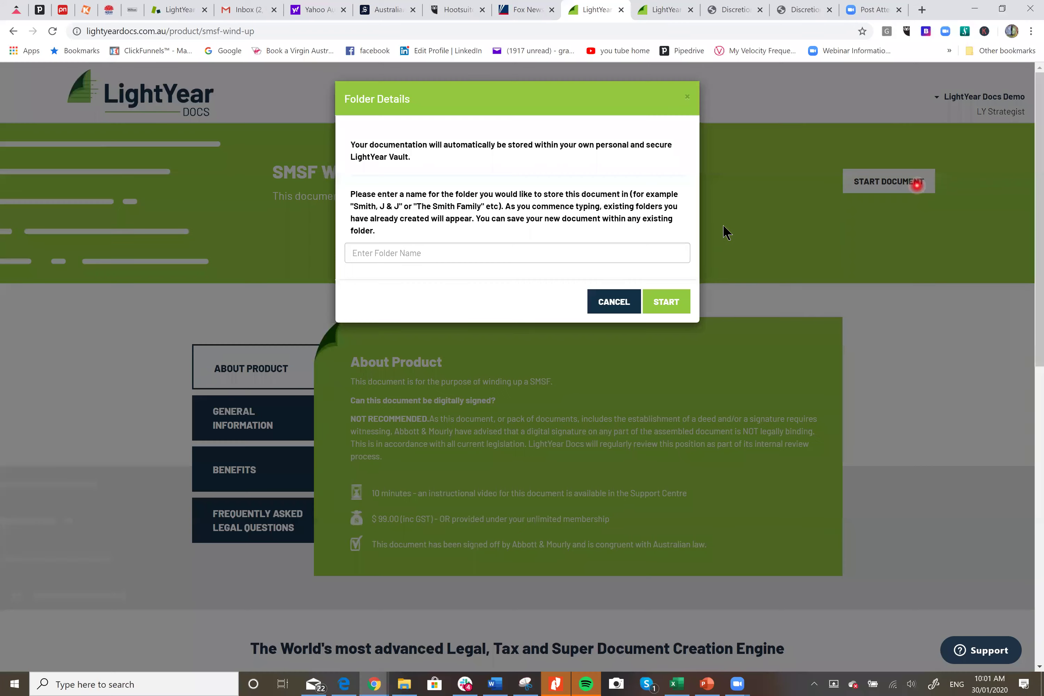
click(580, 250)
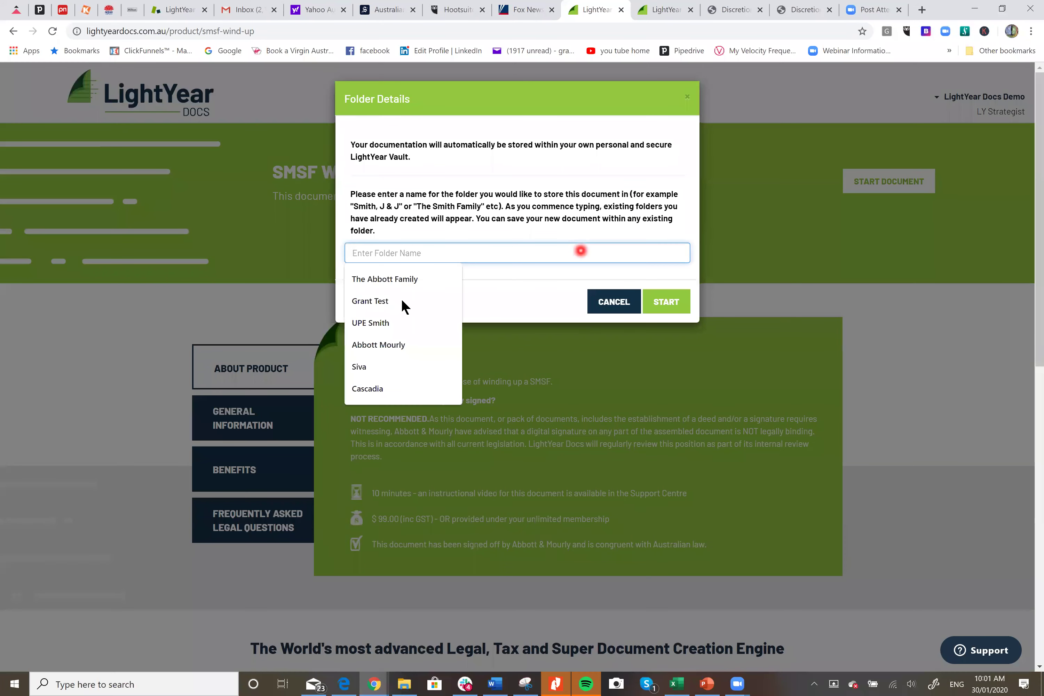
click(389, 302)
key(BackSpace)
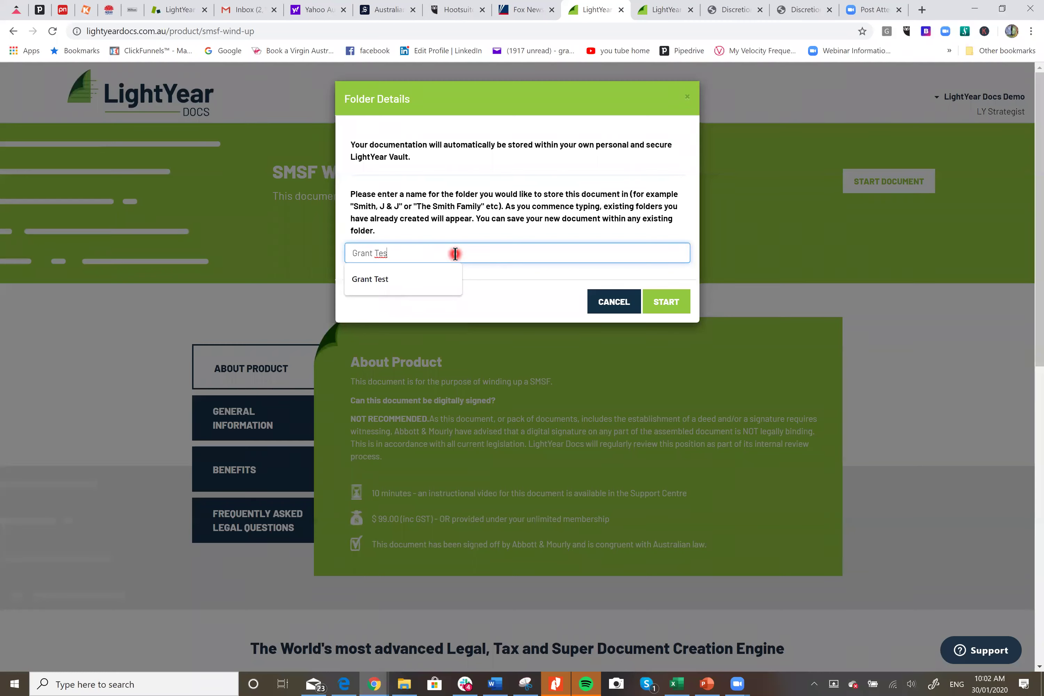
key(BackSpace)
click(659, 303)
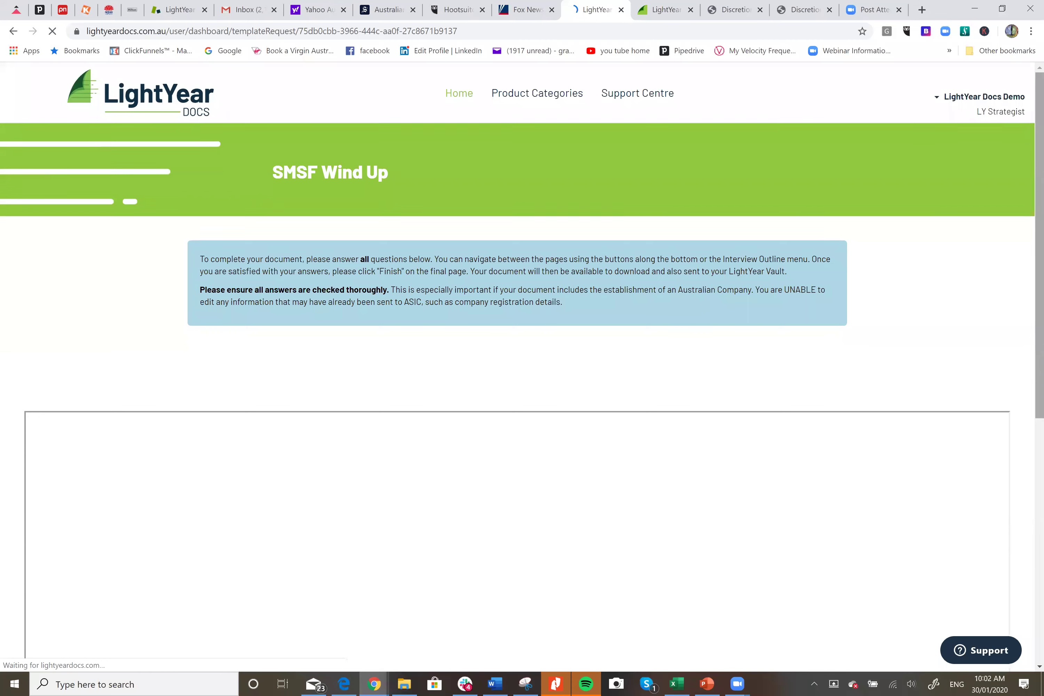
Name the document Smith SMSF WU and set the logo tag to AM001.
drag(1039, 145, 1033, 283)
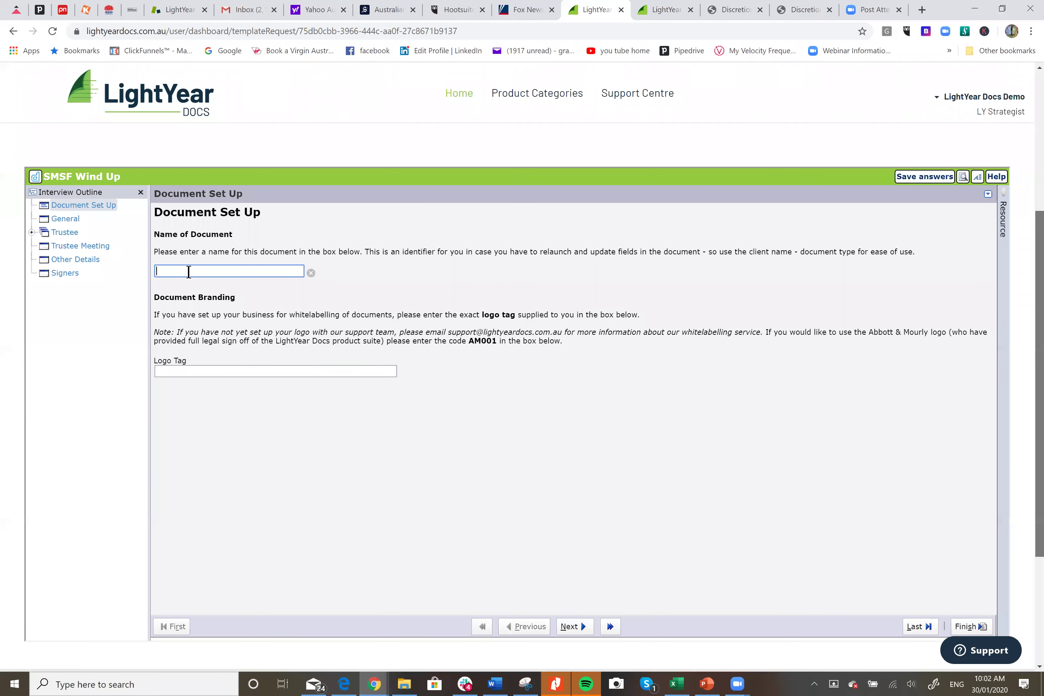
click(189, 272)
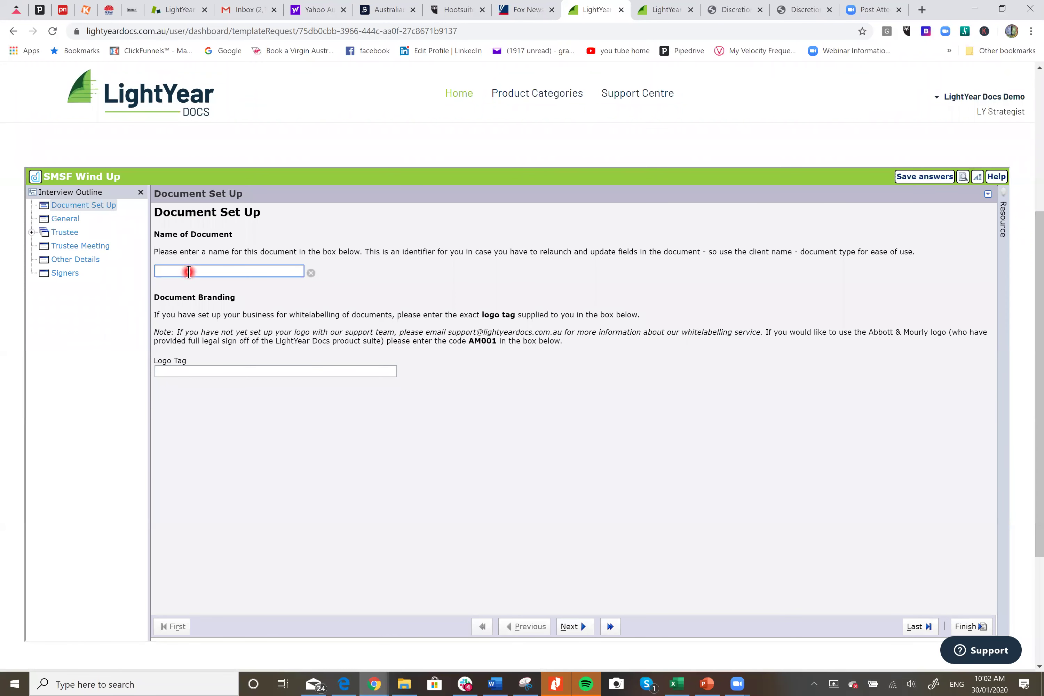
text(Smith F)
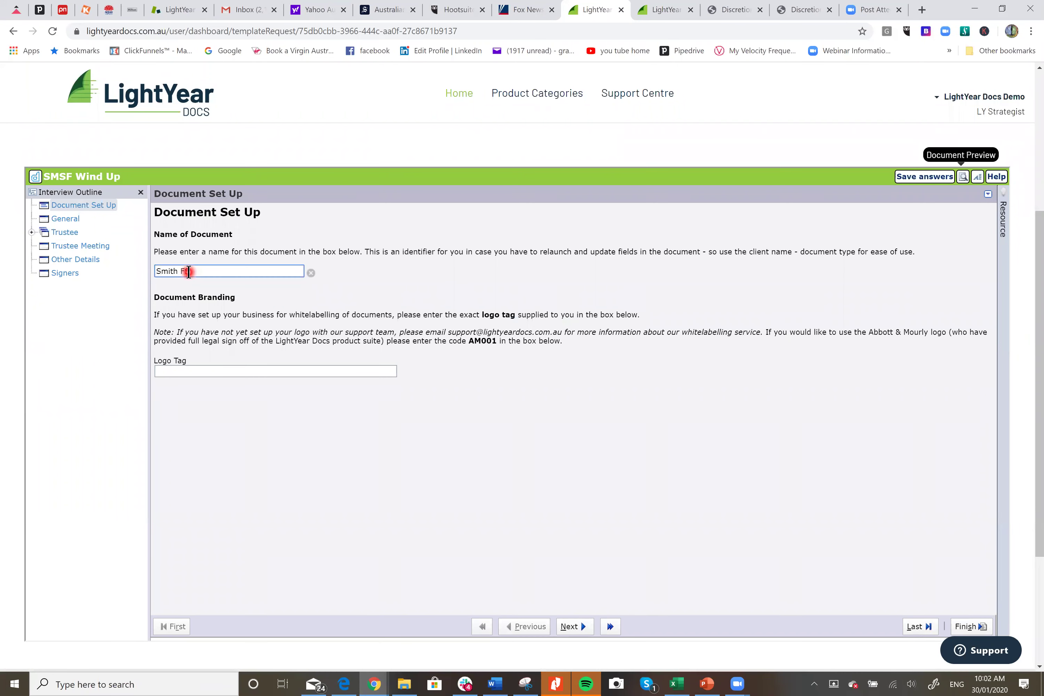
key(BackSpace)
key(BackSpace)
text(S)
key(BackSpace)
text(SMSF WU)
click(199, 373)
text(AM001)
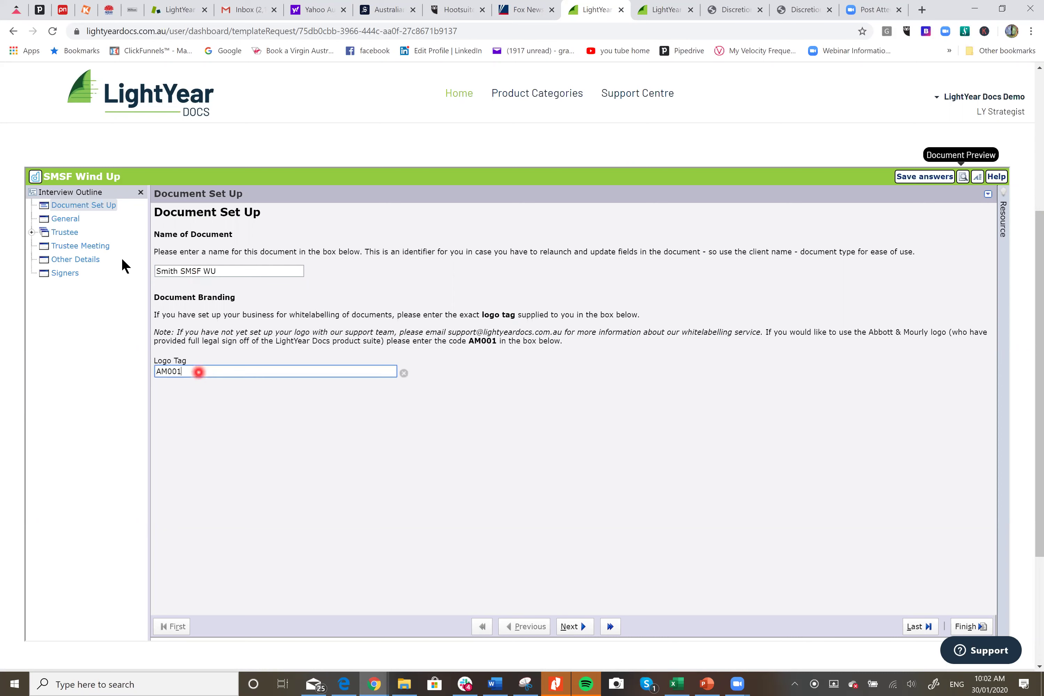
In the General section, enter The Smith Family Super Fund as the fund's full name and 01/12/2012 as its establishment date.
click(62, 217)
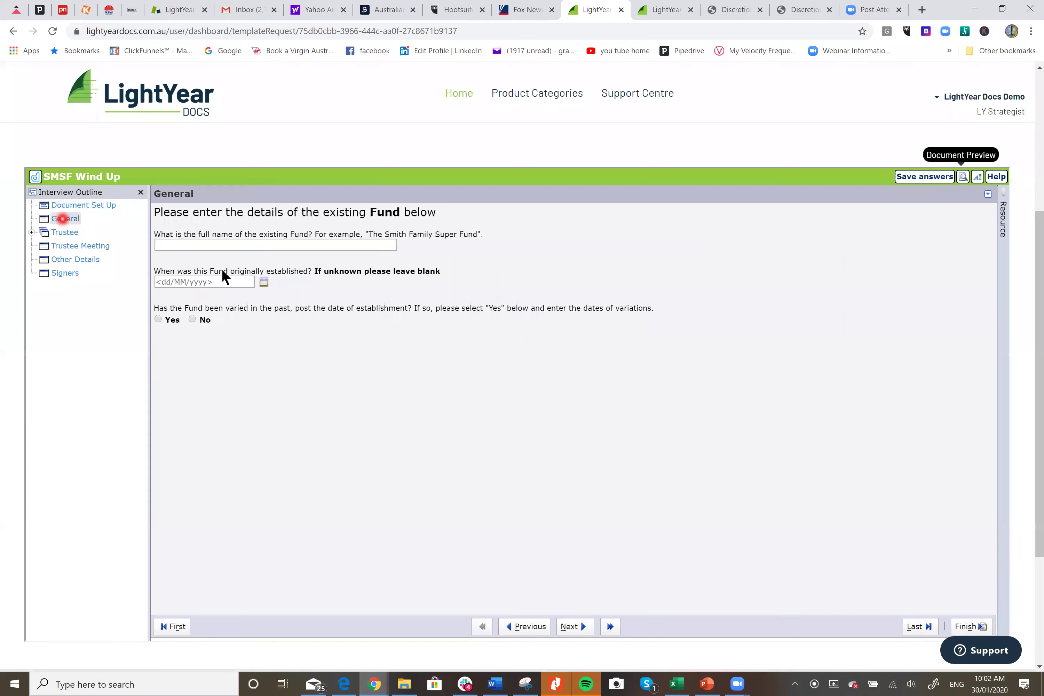
click(248, 249)
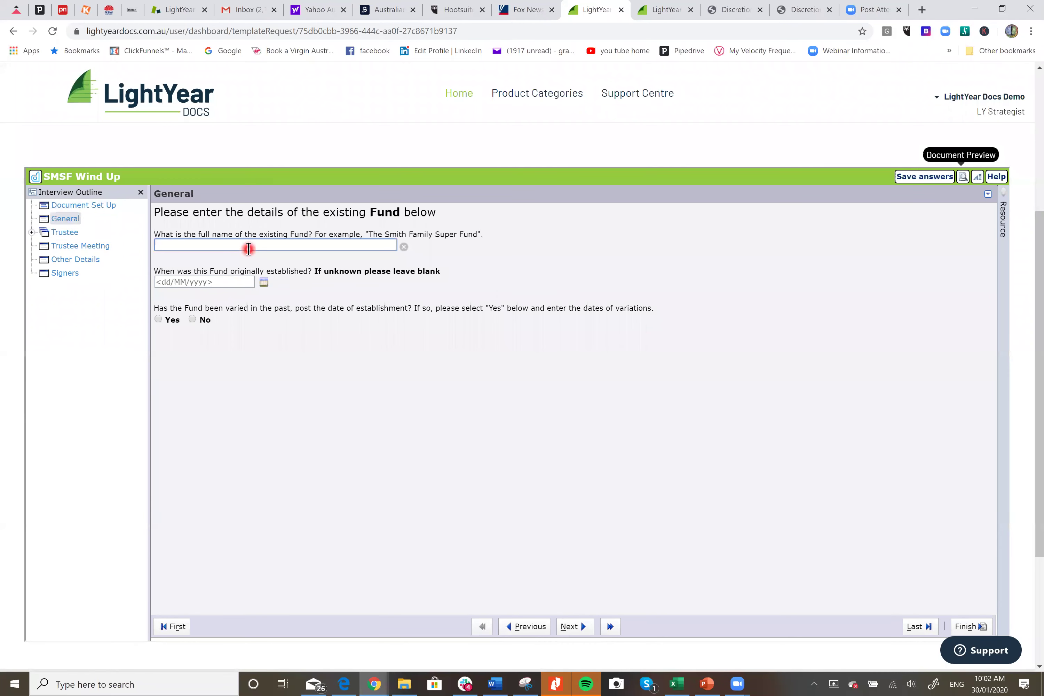
text(The Smith Fam)
text(il)
text(uep;)
key(BackSpace)
key(BackSpace)
key(BackSpace)
text(per Fund)
click(239, 283)
click(238, 282)
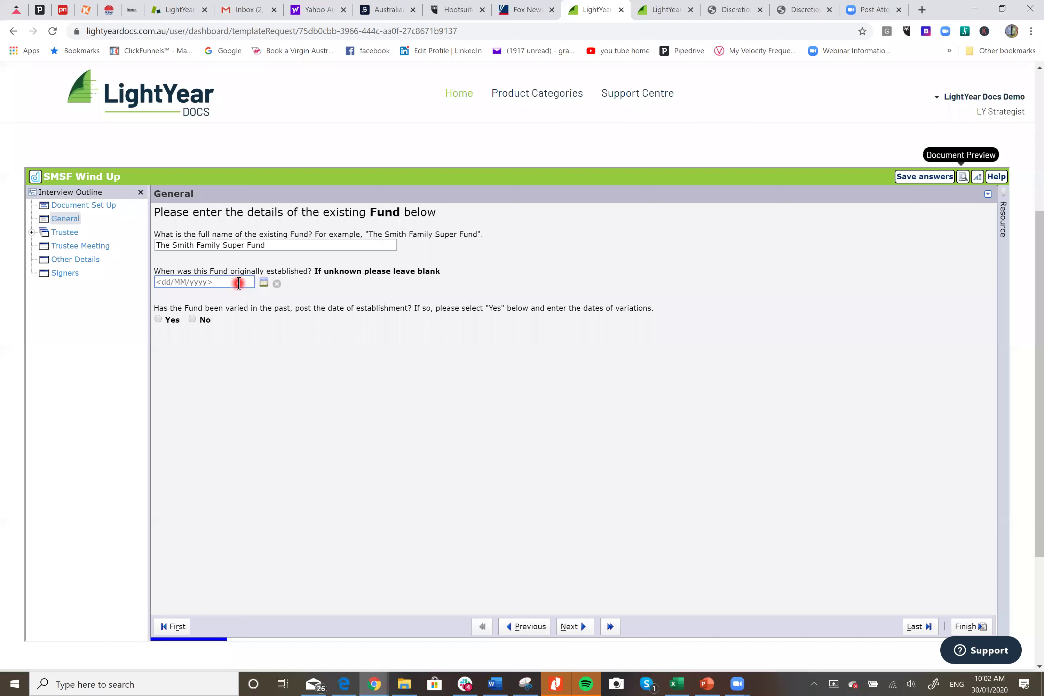
text(01/12/2012)
Answer Yes to the fund having been varied in the past and enter 02/02/2019 as the variation date.
click(161, 319)
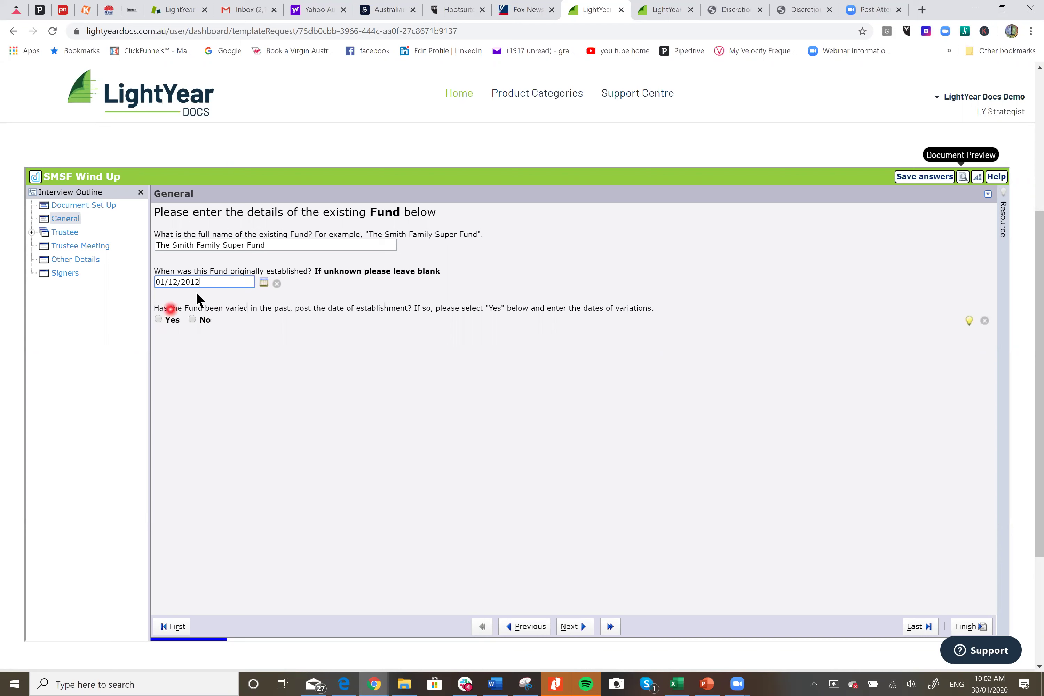
click(161, 318)
click(214, 368)
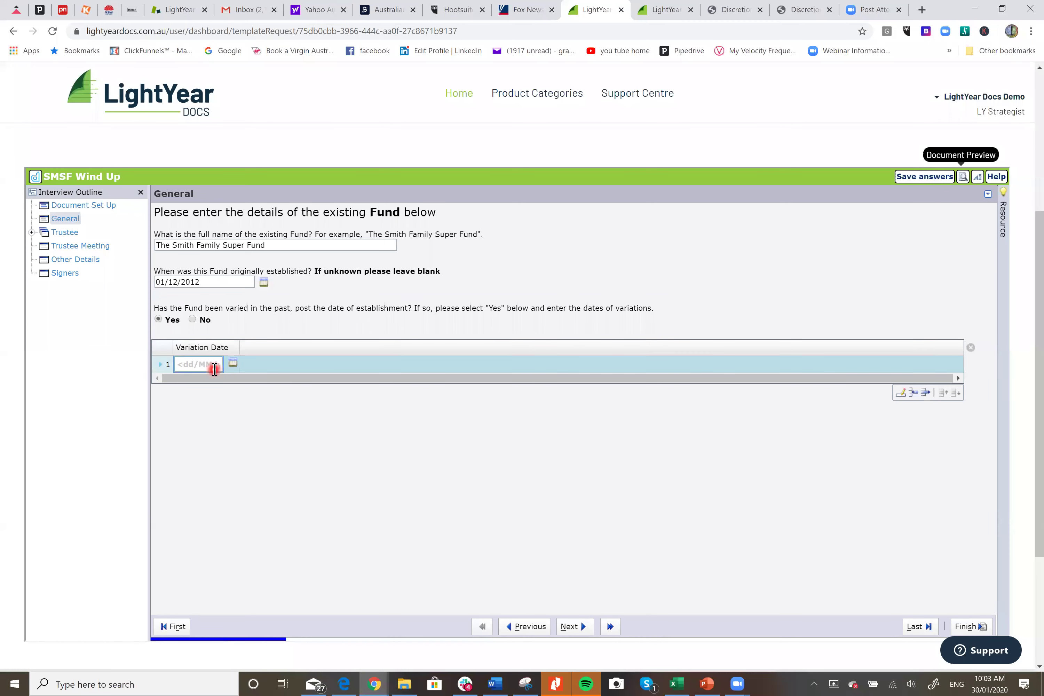
text(02/)
text(02/)
text(2019)
Proceed to the trustee's details, set the trustee as A Company and enter Smith Oominees as the company name.
click(579, 627)
click(172, 277)
click(215, 339)
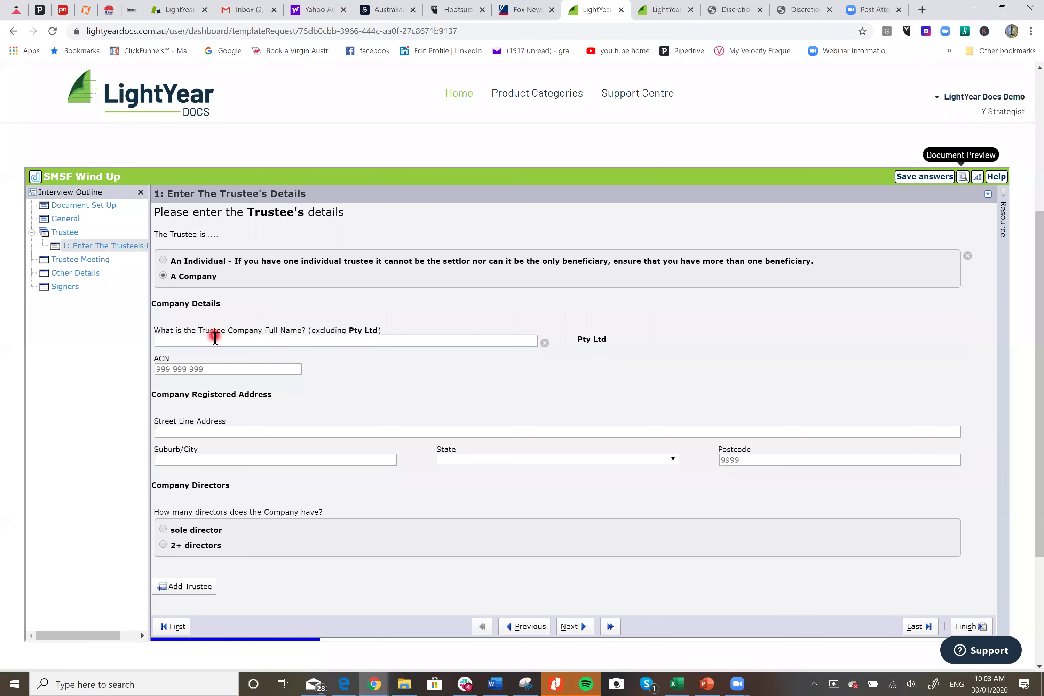
text(S)
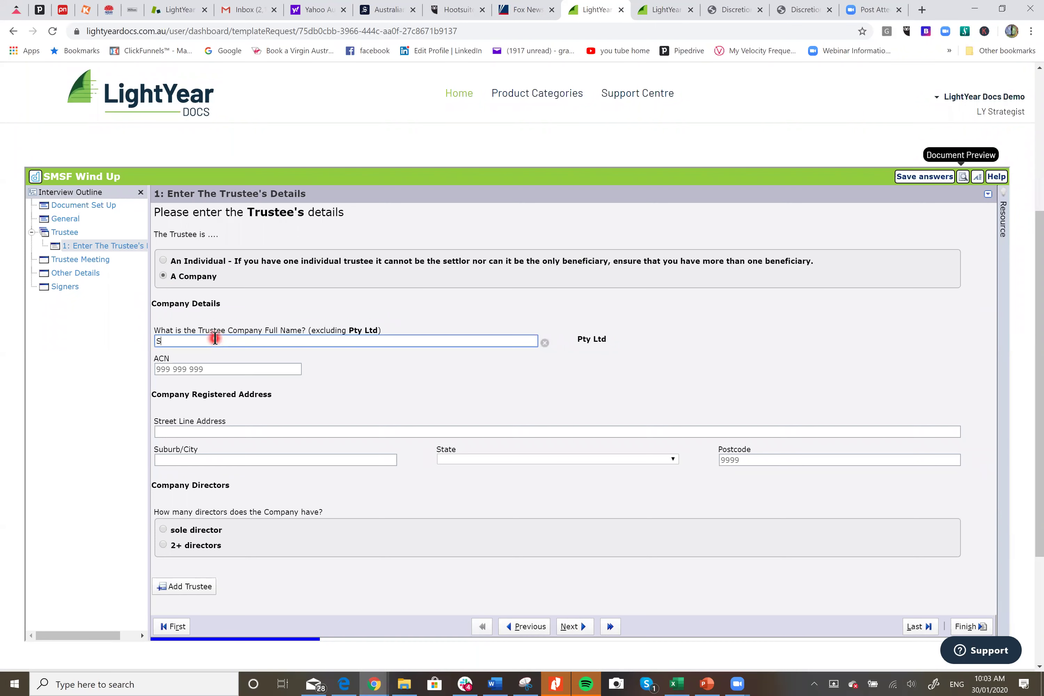
text(mith NOminee)
text(s)
click(189, 341)
key(BackSpace)
text(o)
key(BackSpace)
key(BackSpace)
text(Oo)
Enter the trustee company's ACN and its registered street address, suburb, state and postcode.
click(200, 370)
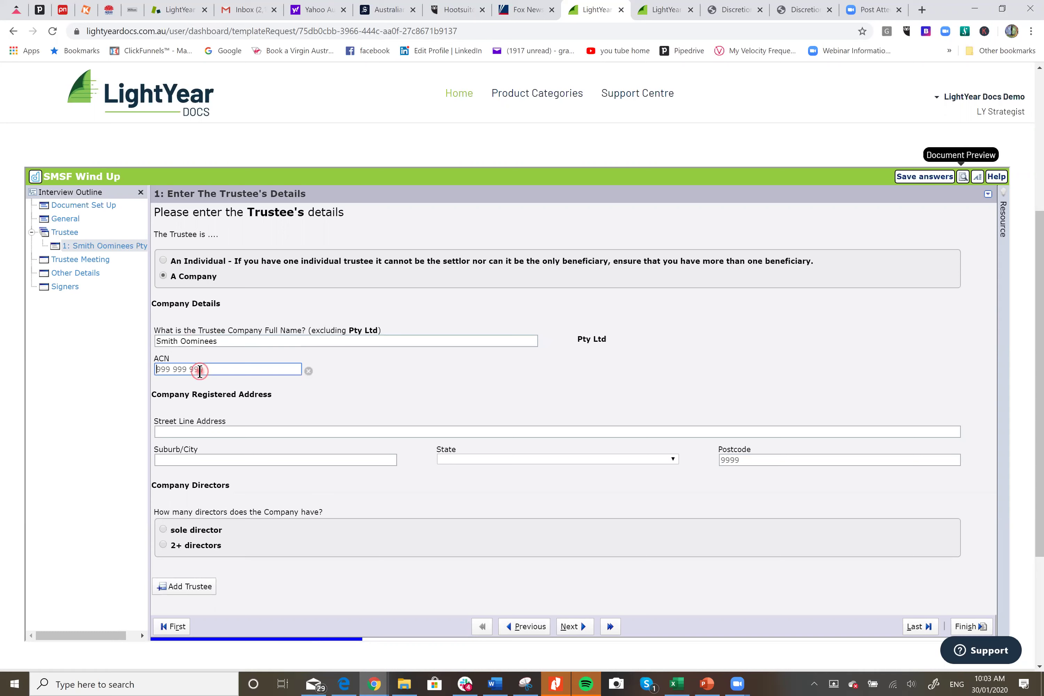
text(123 432 234)
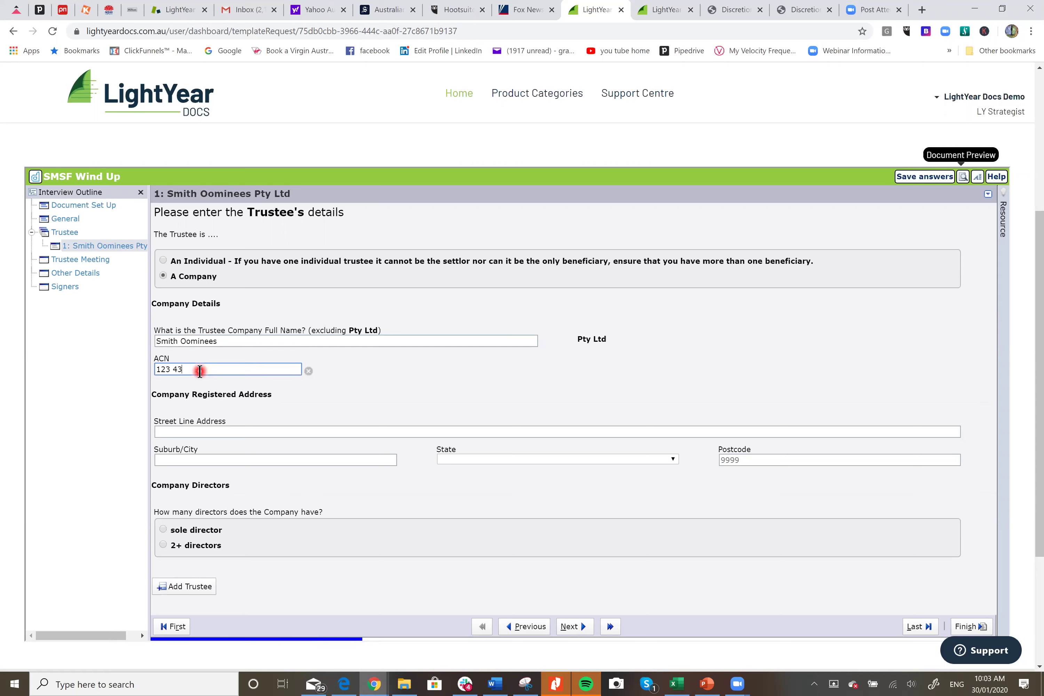
click(205, 431)
text(4)
key(BackSpace)
text(5 S)
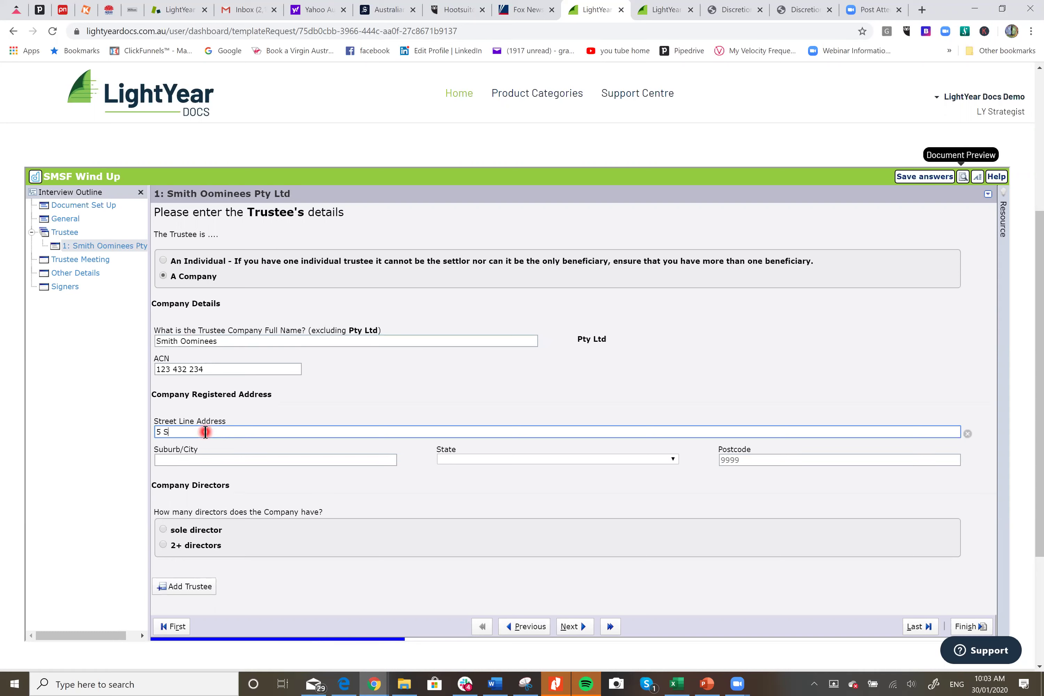
text(mith Street)
key(Tab)
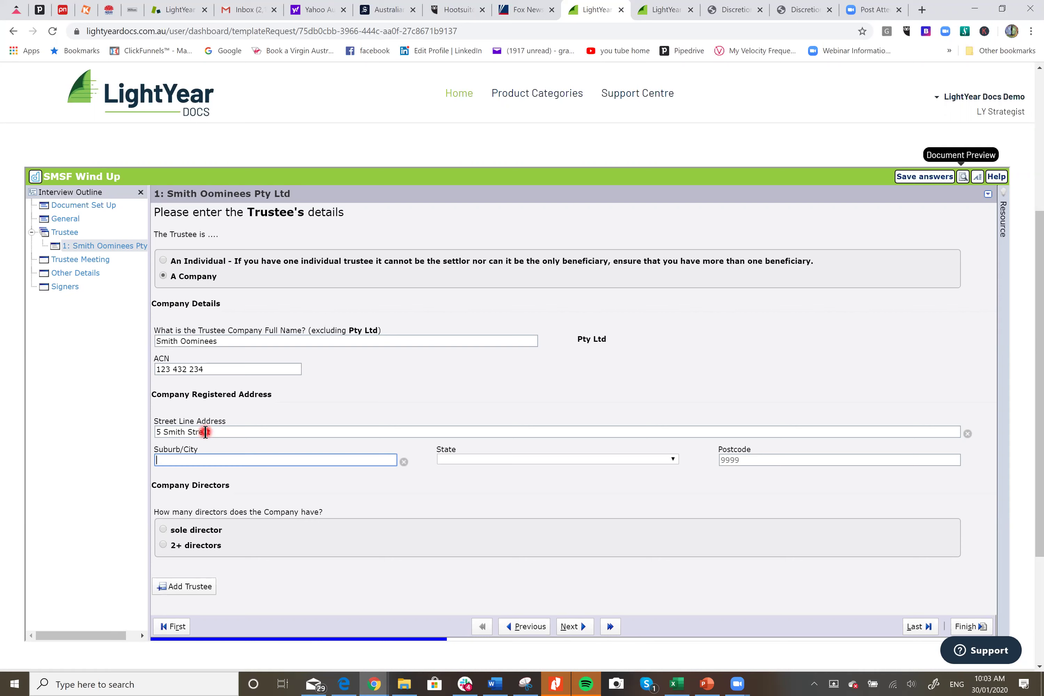
text(Sydney)
key(Tab)
key(n)
key(Tab)
text(2)
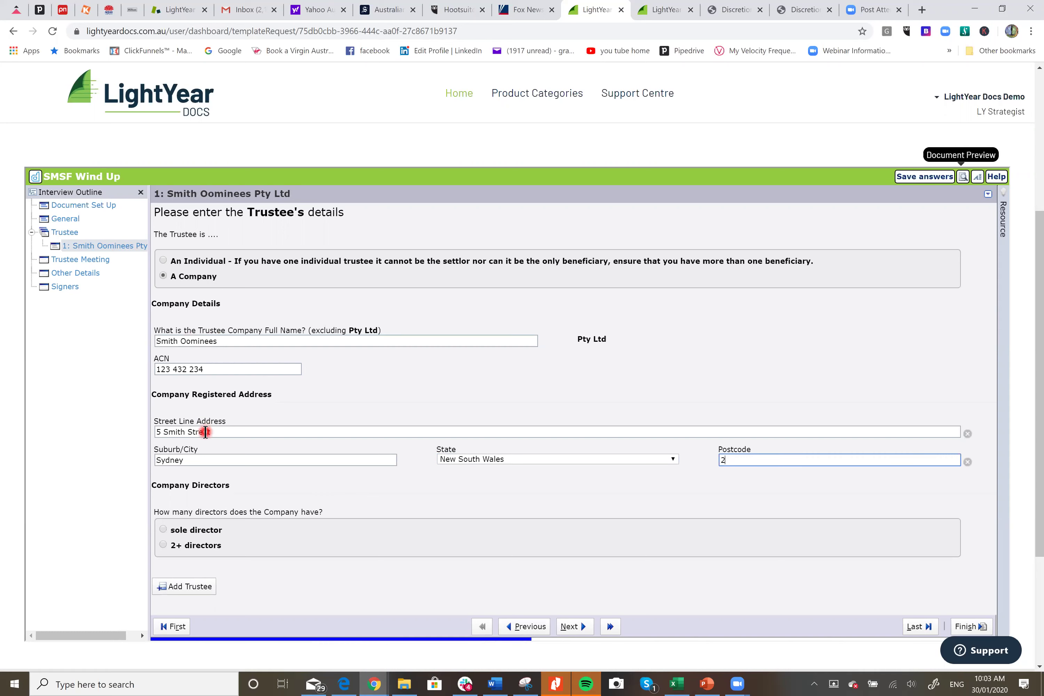
text(000)
Choose 2+ directors for the trustee company and confirm 2 as the number of directors.
click(164, 545)
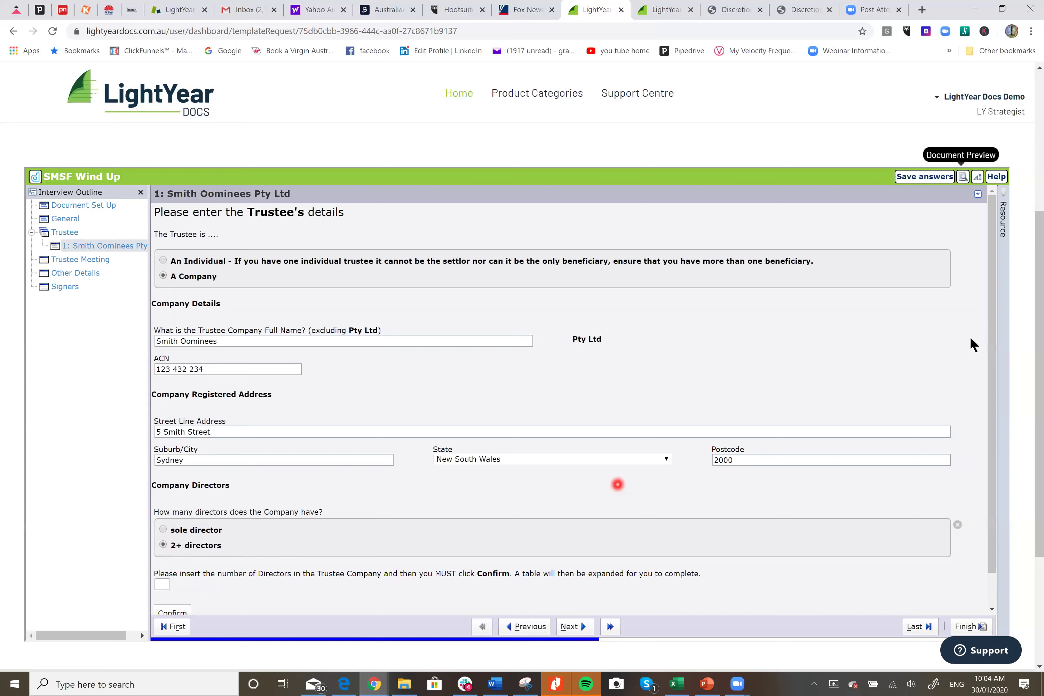
drag(994, 325, 998, 384)
click(161, 549)
click(163, 550)
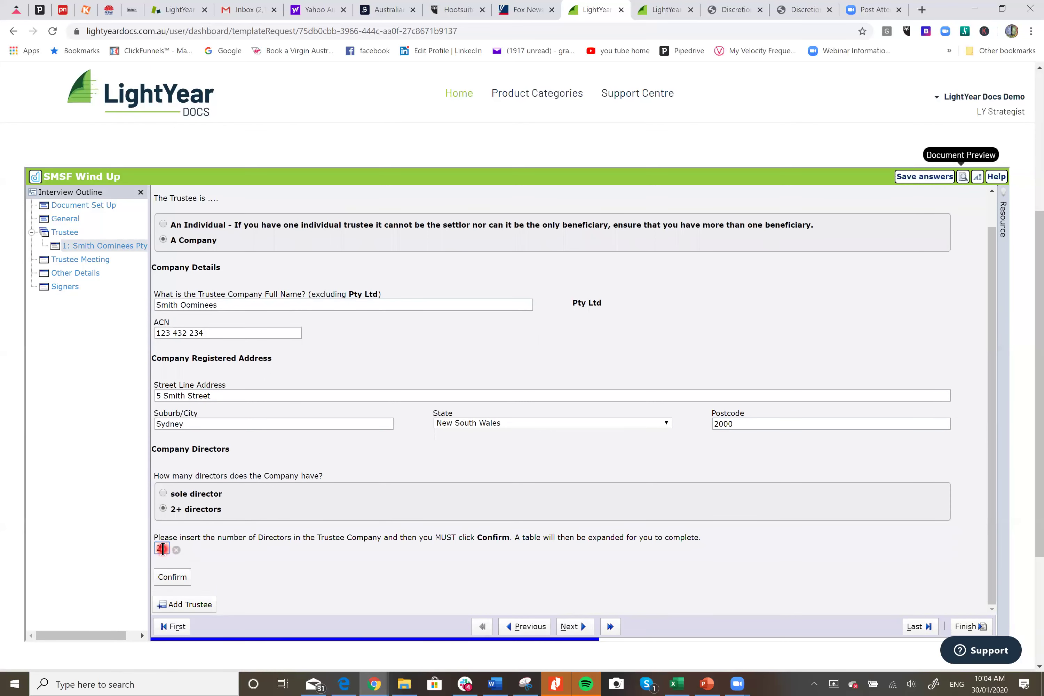
click(172, 577)
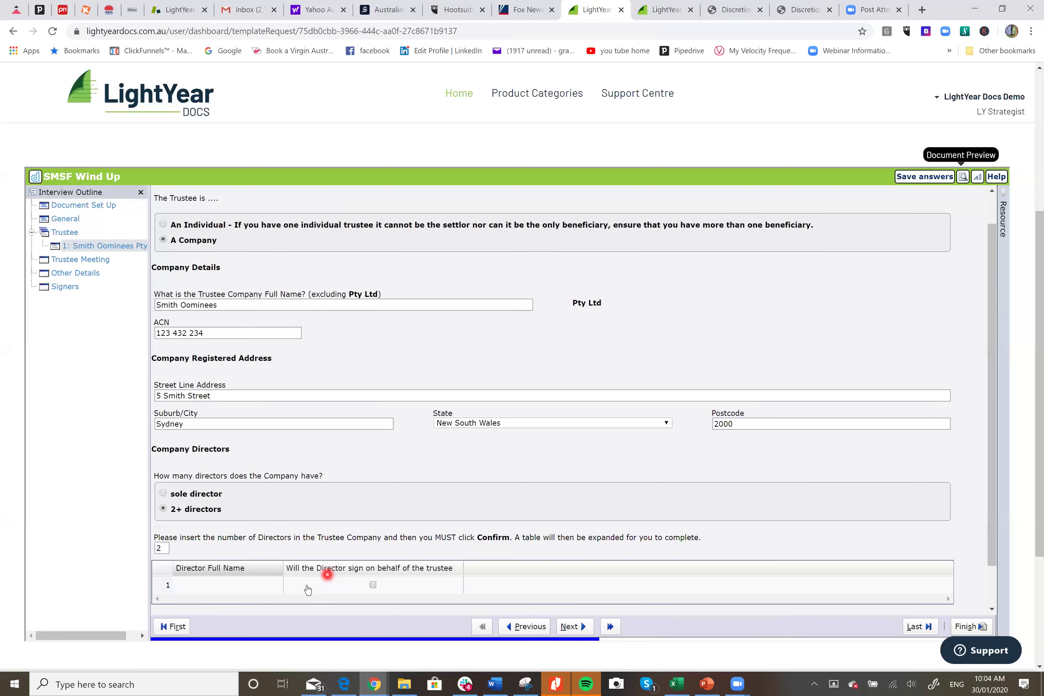
Enter both directors' full names in the directors table and mark both as signing on behalf of the trustee.
click(230, 584)
text(John Smith)
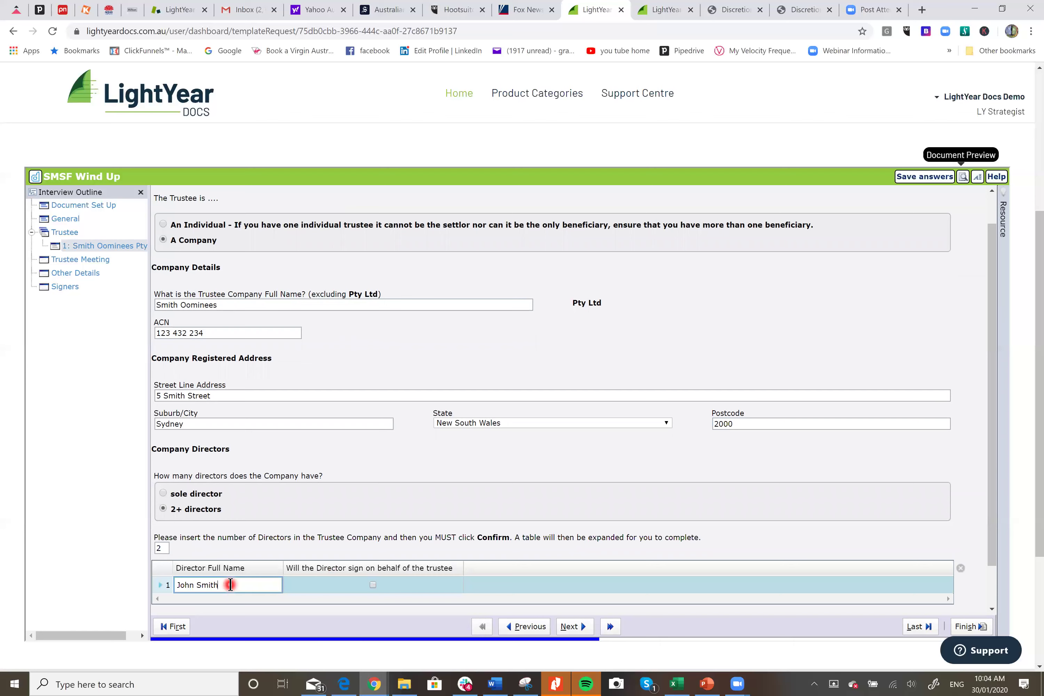
key(Return)
click(219, 596)
text(Sally Smith)
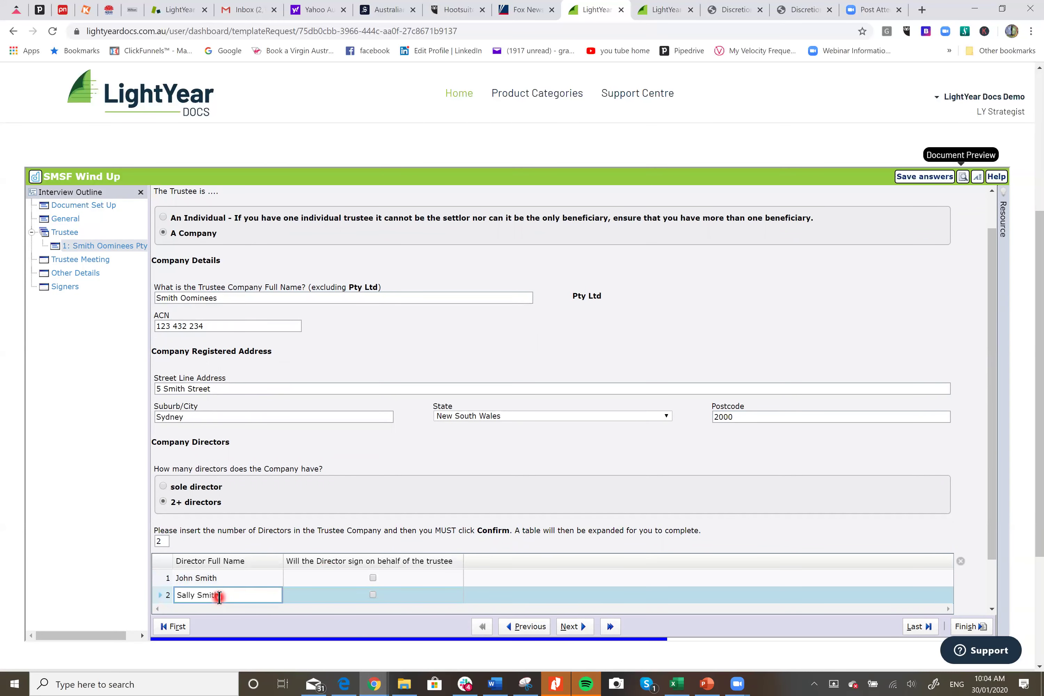
click(372, 595)
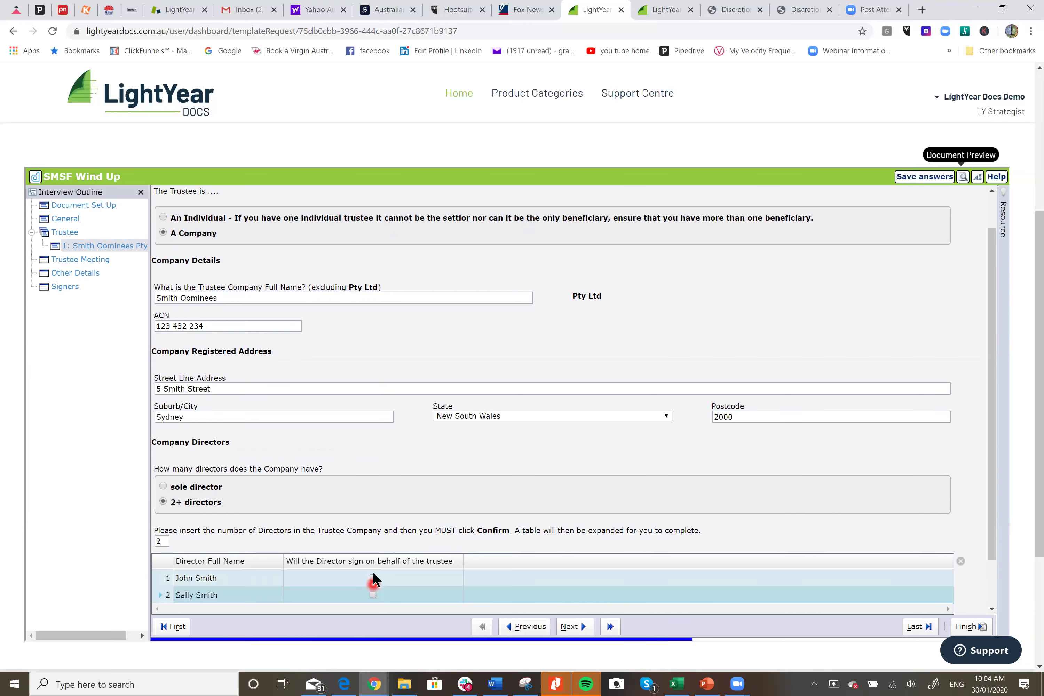
click(373, 578)
click(372, 592)
Set the trustee meeting to 31 Jan 2020 with both directors attending and the first as chairperson, auto-filling the previously used address.
click(570, 626)
click(324, 380)
click(162, 287)
click(267, 244)
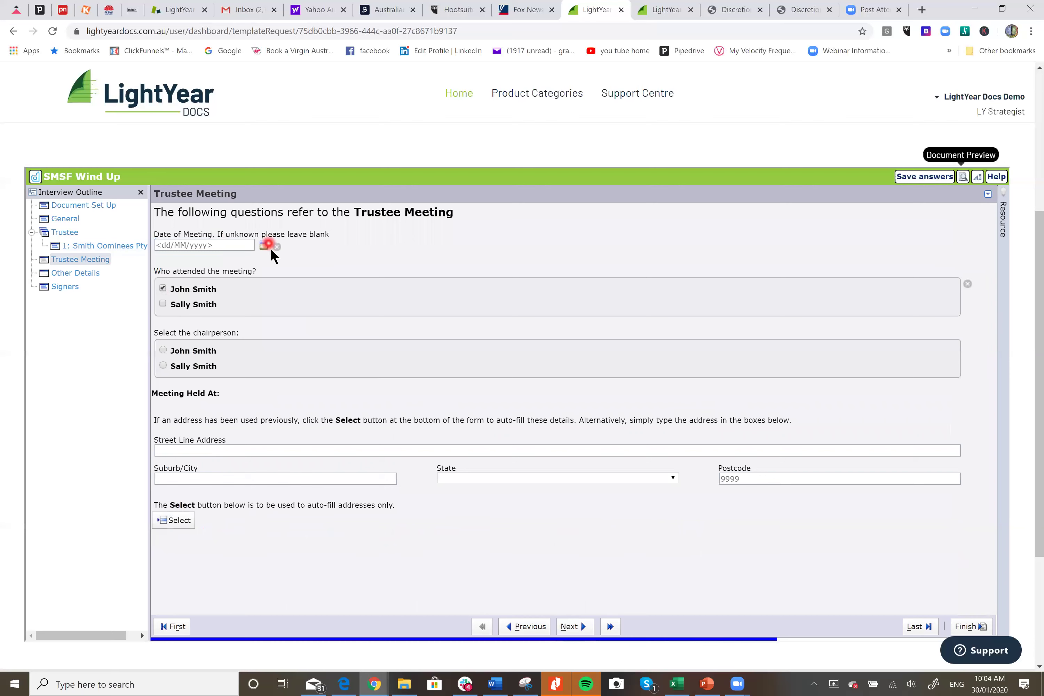
click(249, 324)
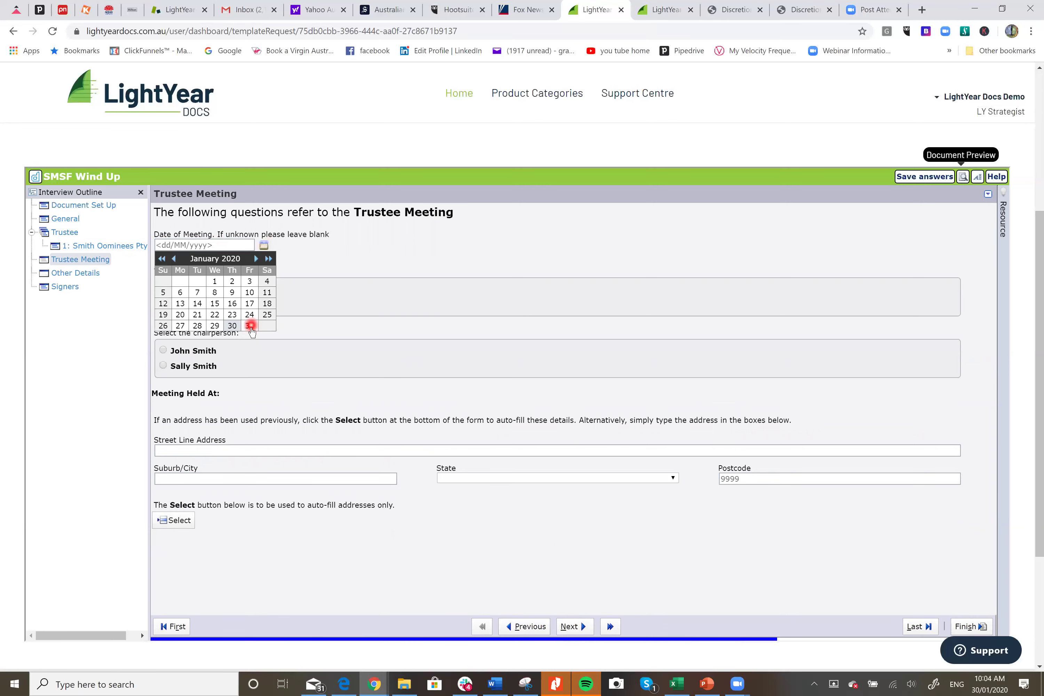
click(162, 304)
click(162, 350)
click(173, 521)
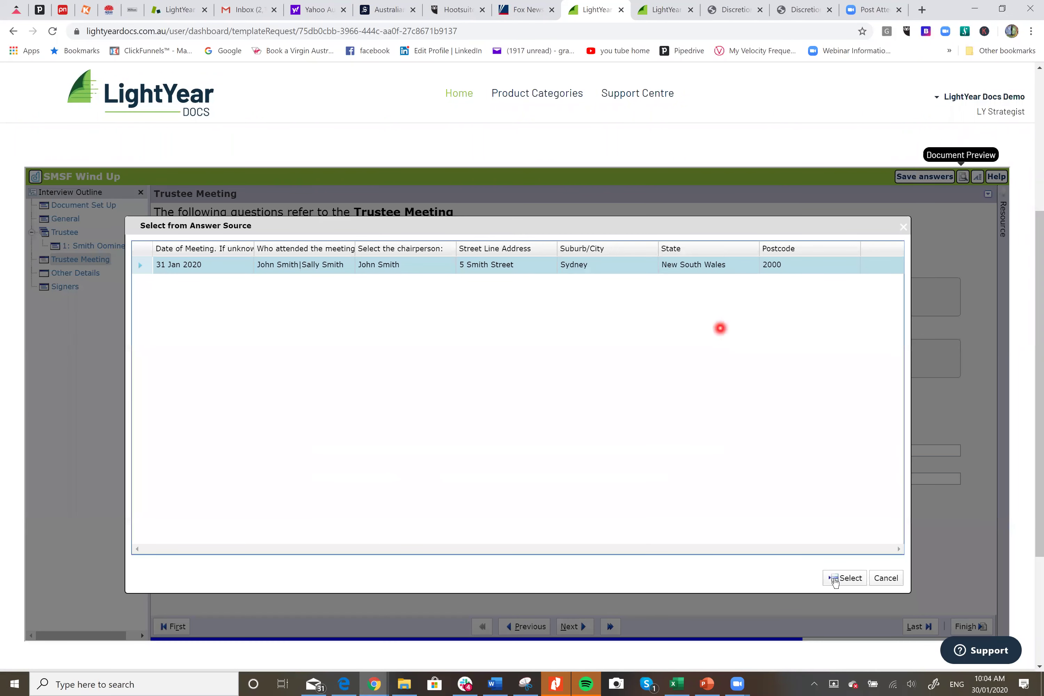
click(845, 580)
In Other Details, enter 6.2 as the clause allowing the wind up and answer No to needing anyone else's consent.
click(95, 267)
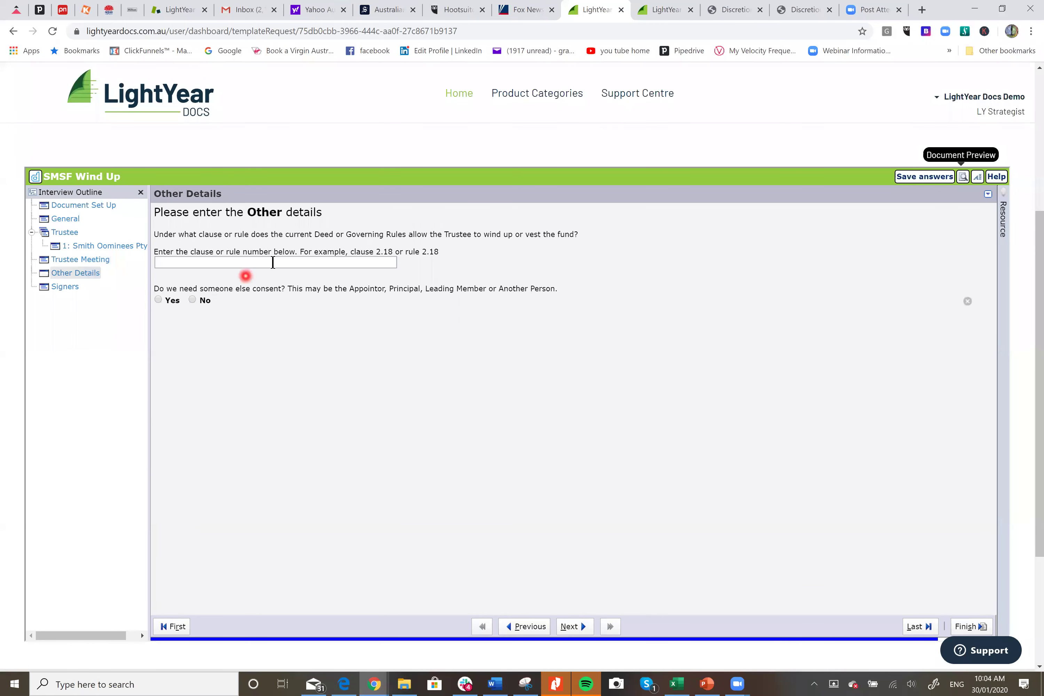
click(272, 262)
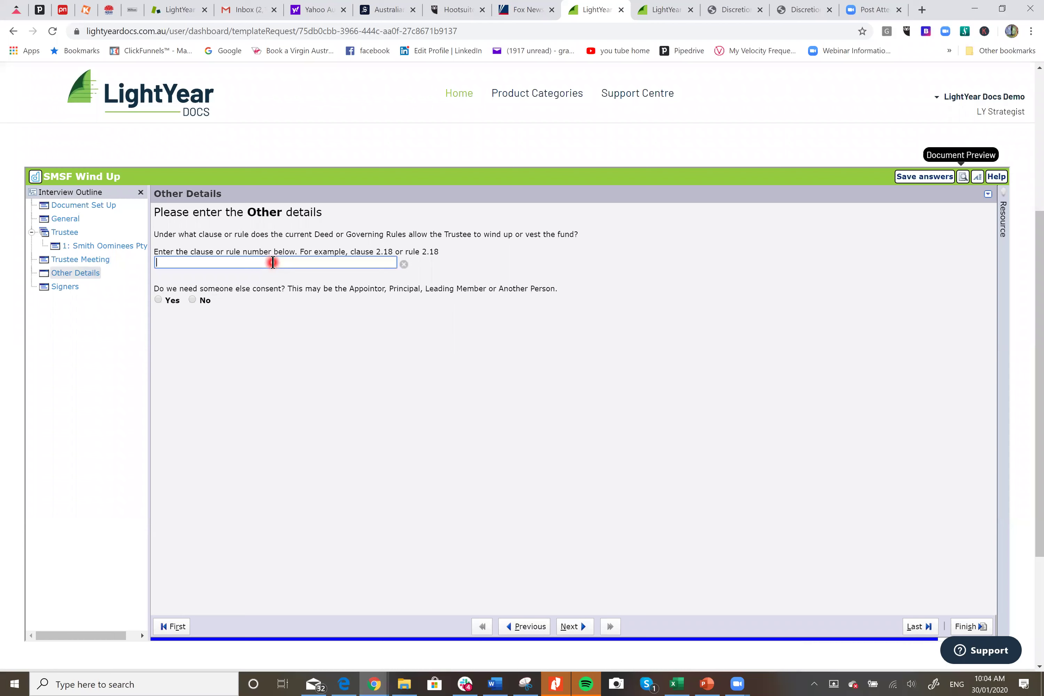
text(6.2)
click(198, 306)
click(193, 301)
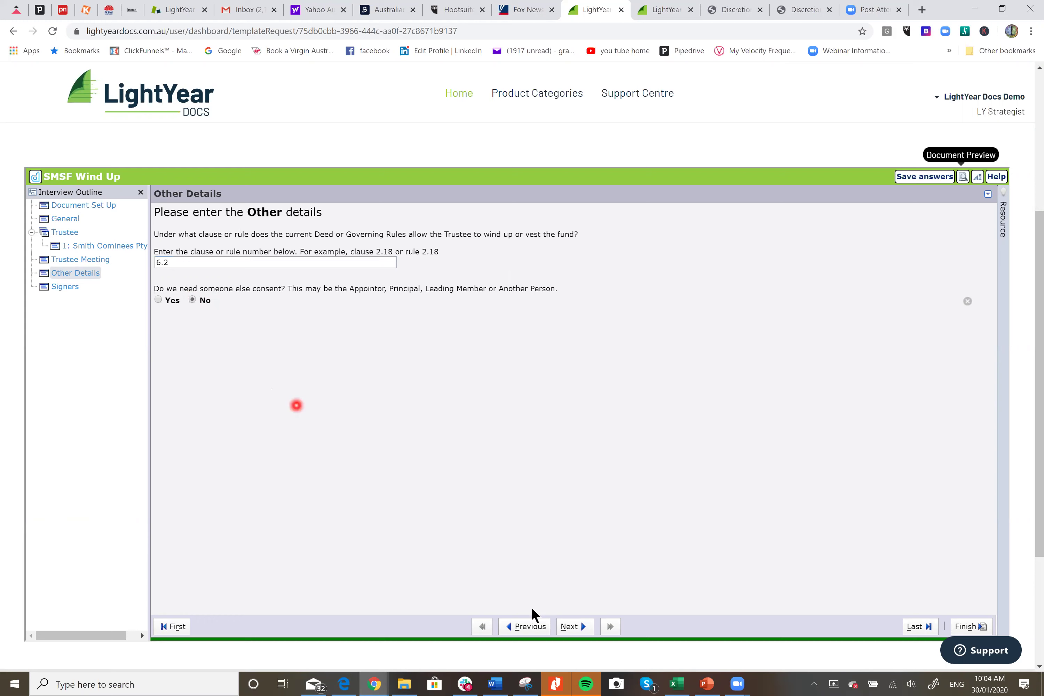
Finish the interview from the Signers page to assemble the document and download SMSF Wind Up.pdf.
click(584, 628)
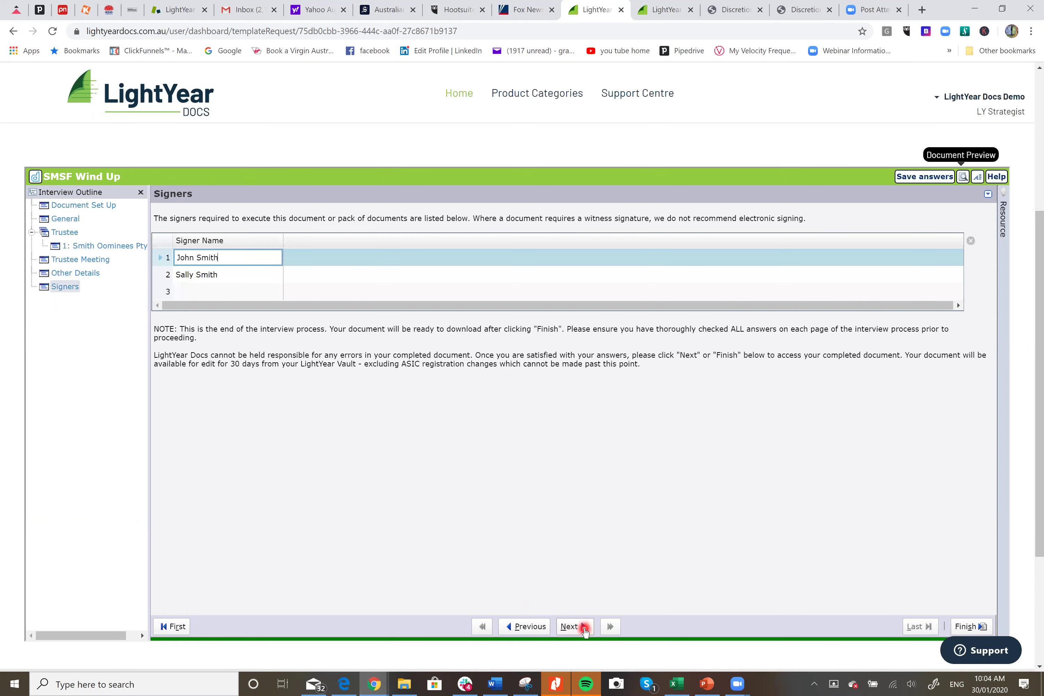
click(584, 628)
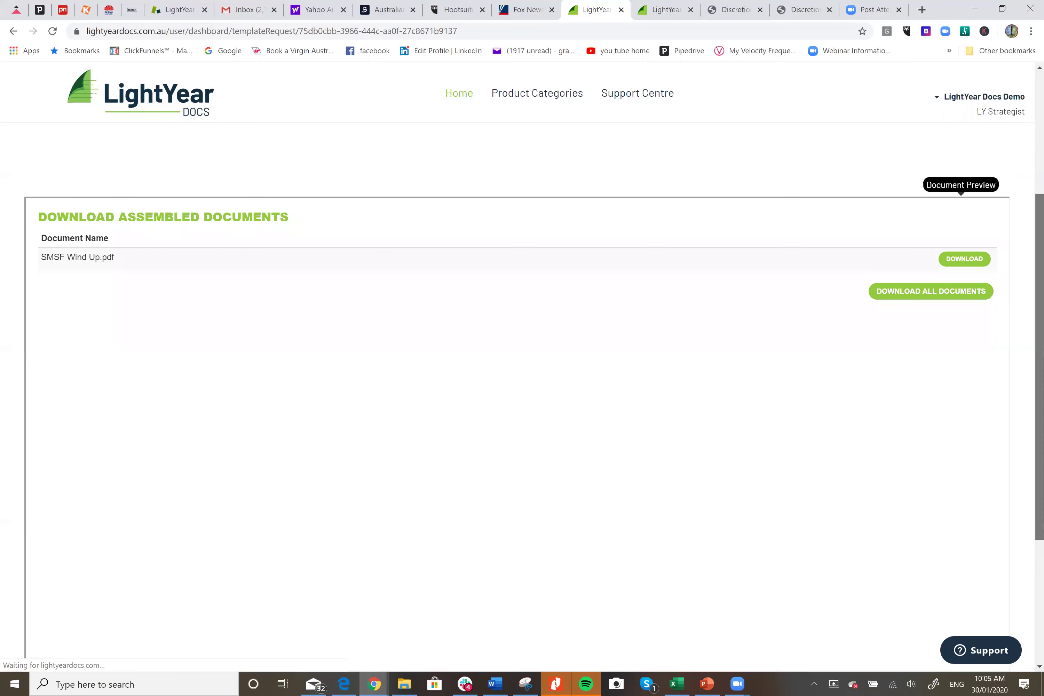
click(968, 352)
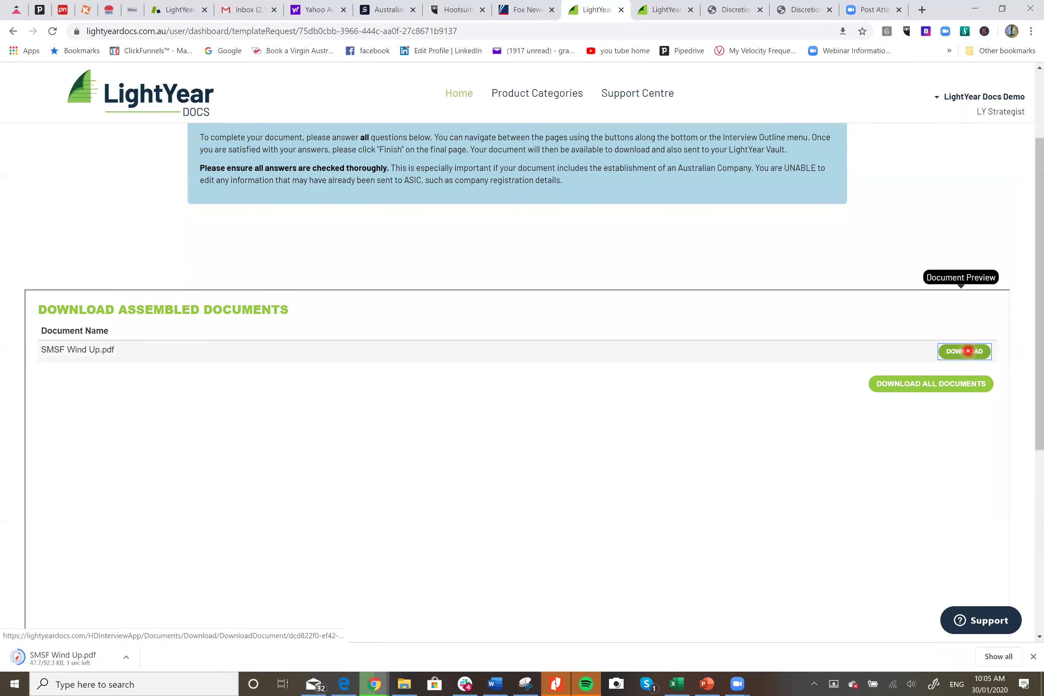
scroll(521, 359, down, 4)
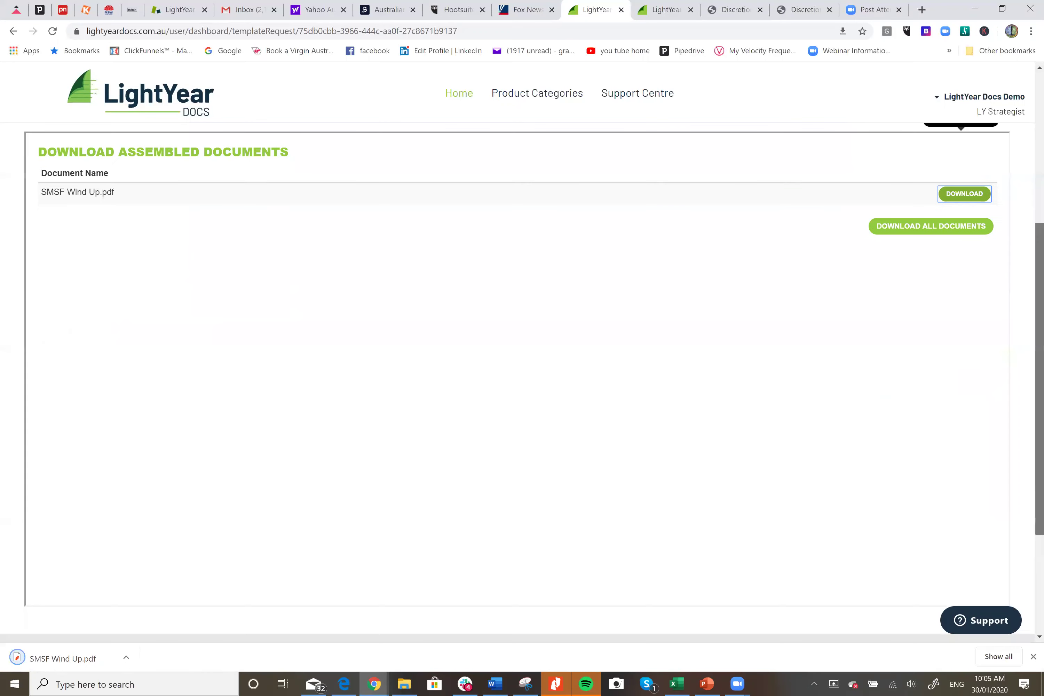
scroll(708, 251, down, 1)
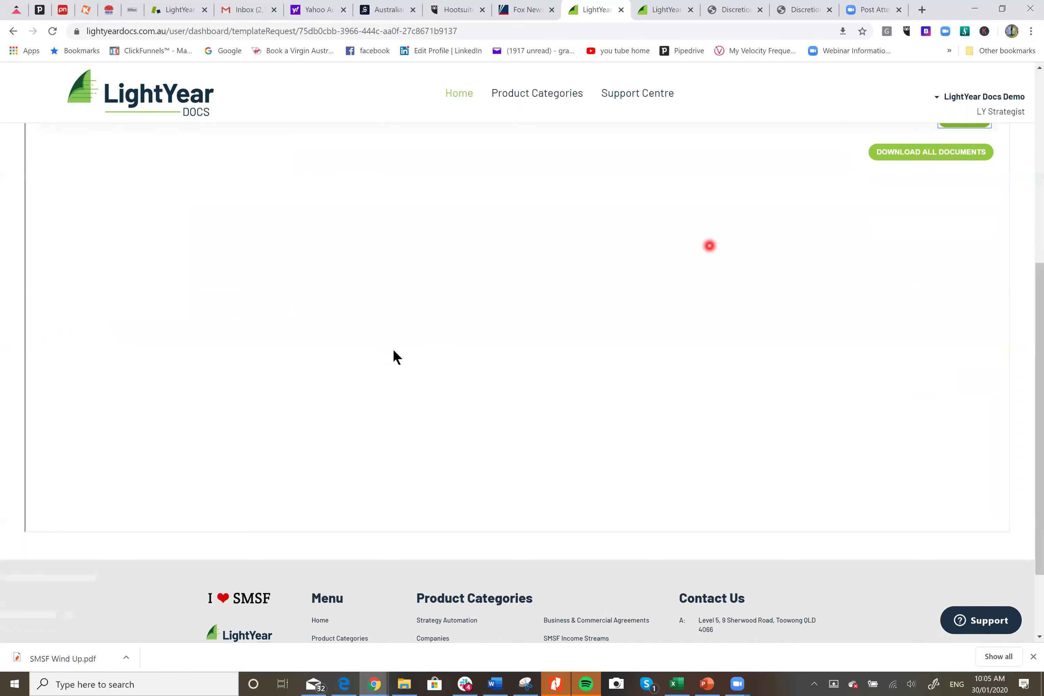
Open the downloaded SMSF Wind Up.pdf and read through the wind up minutes from the cover to the directors' signature blocks.
click(100, 660)
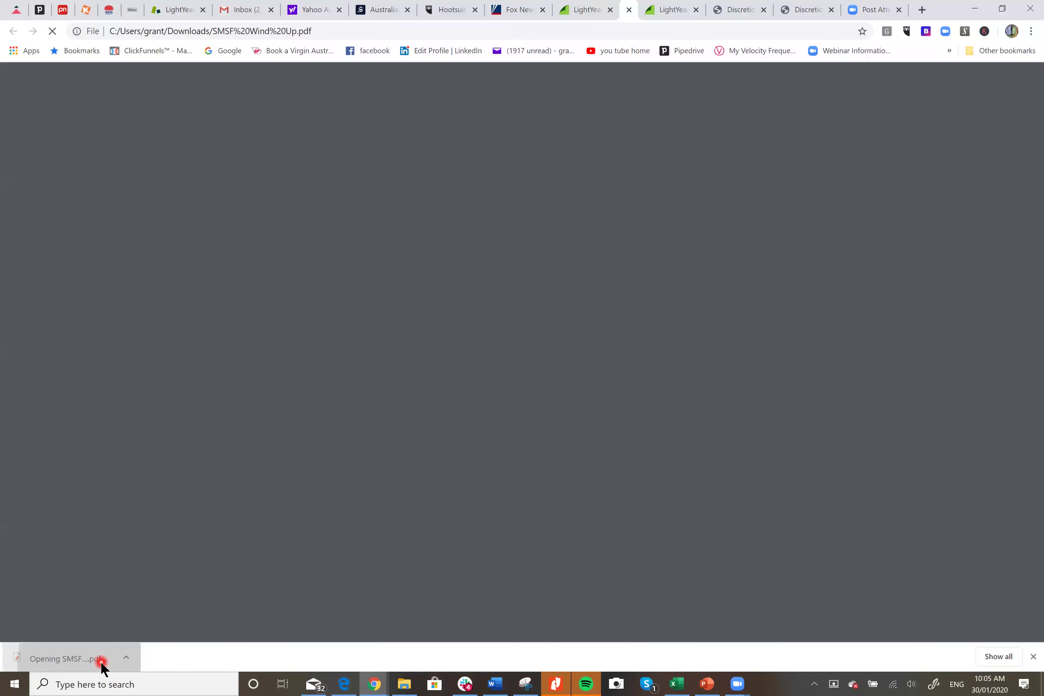
click(749, 404)
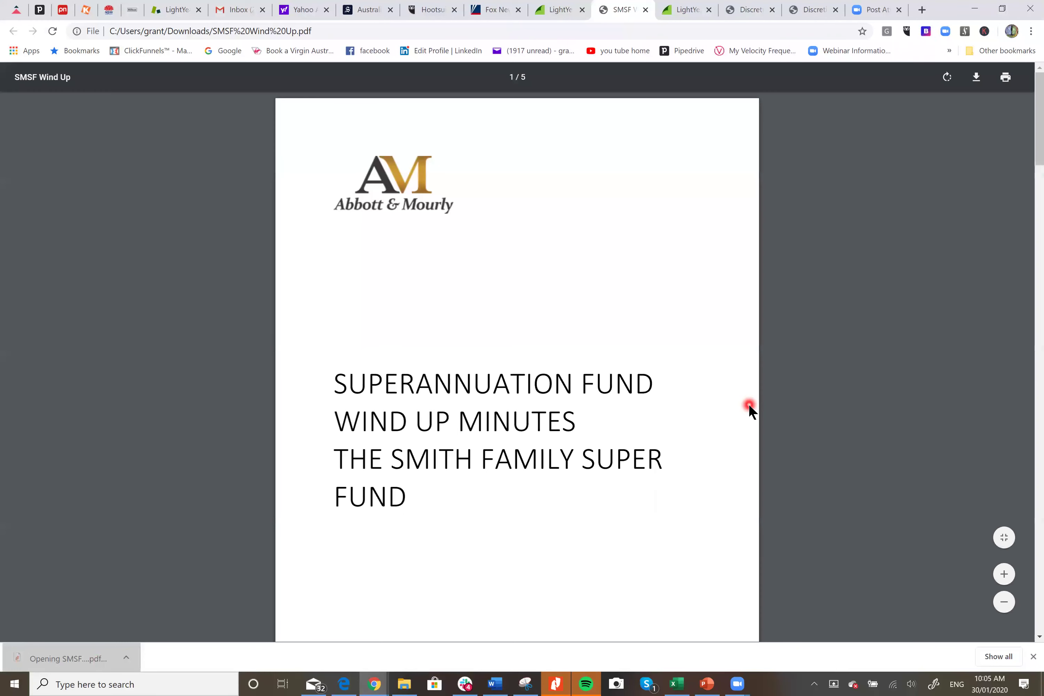
click(515, 283)
click(635, 329)
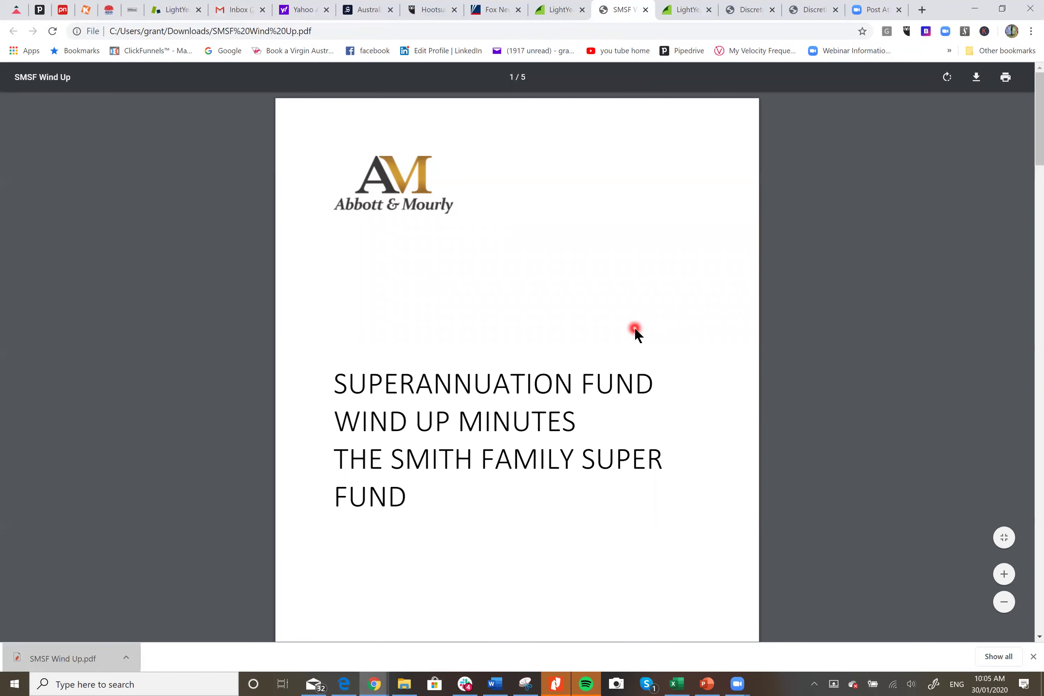
scroll(635, 330, down, 15)
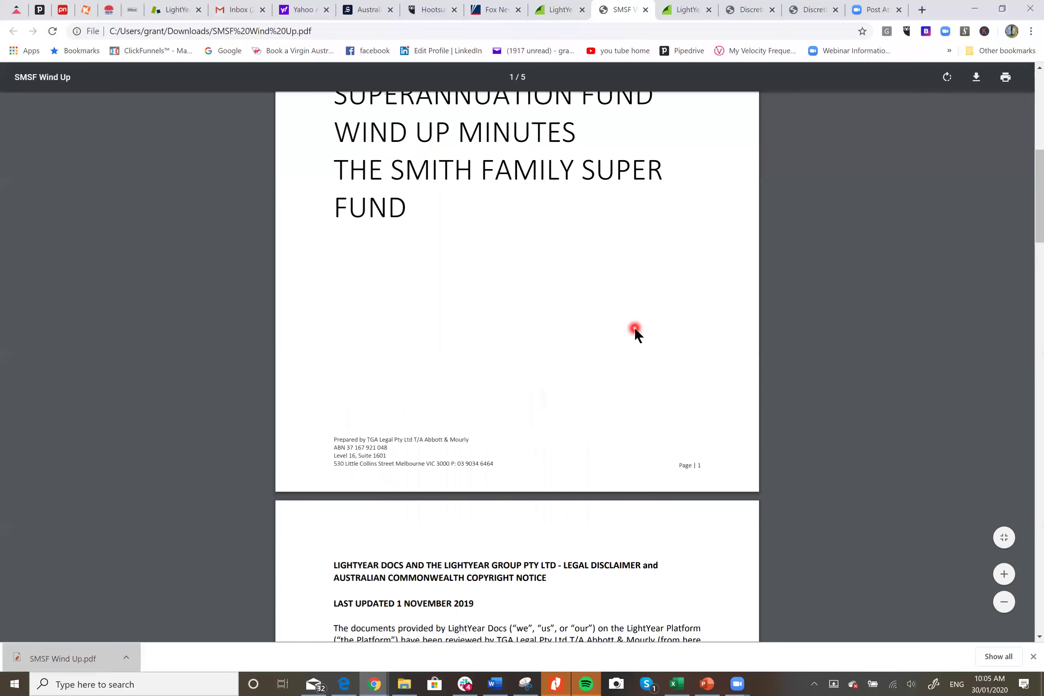
scroll(635, 329, up, 3)
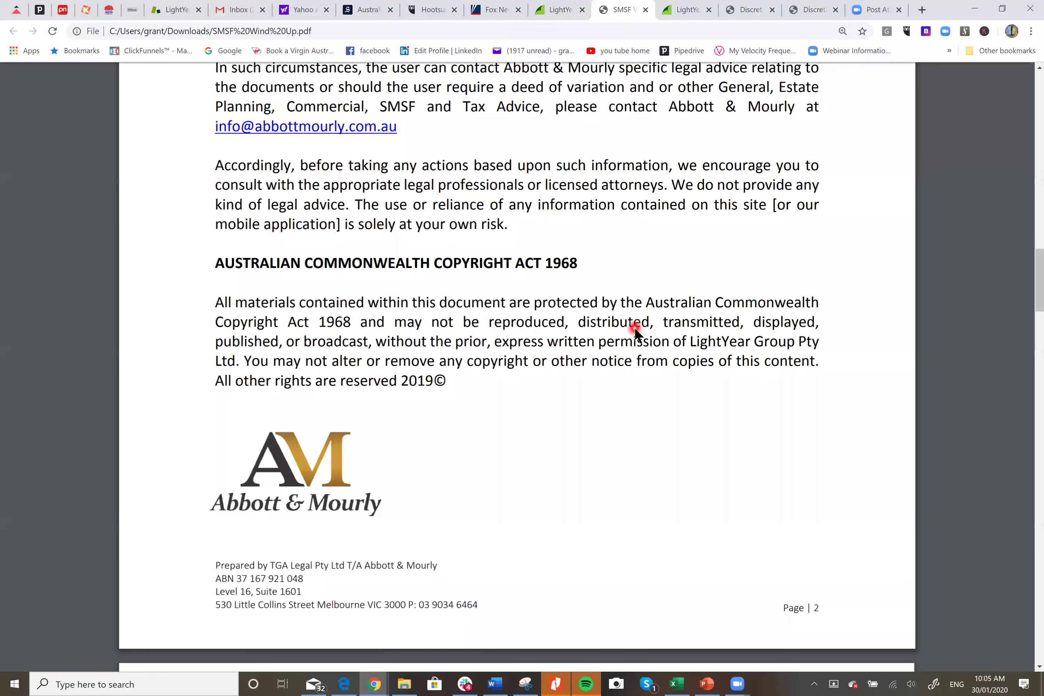
scroll(635, 330, down, 10)
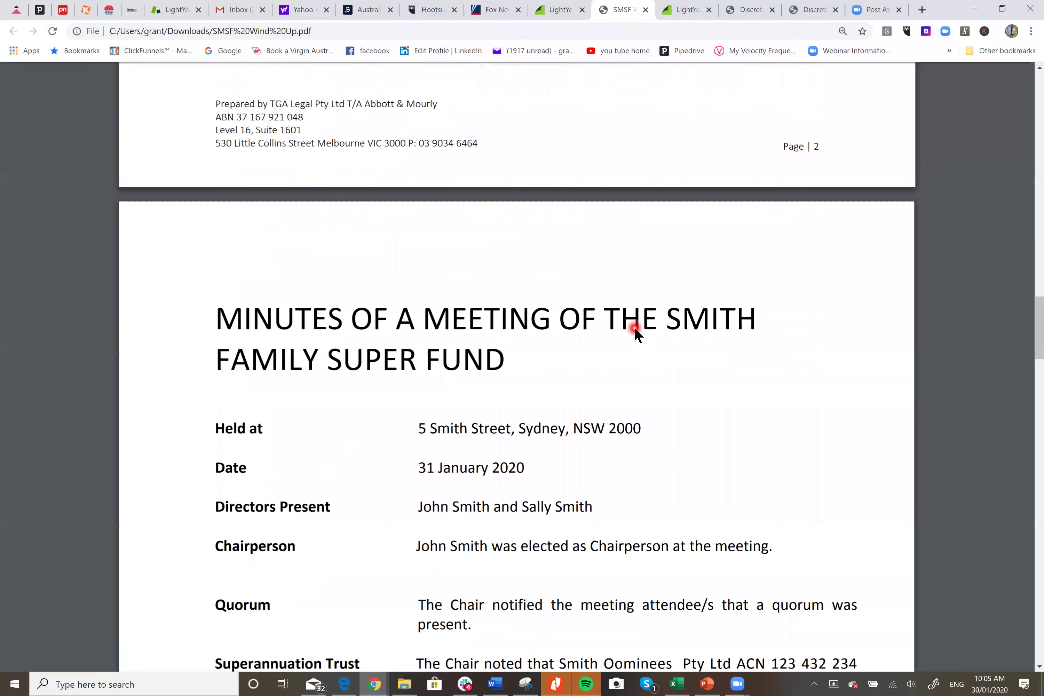
scroll(635, 327, down, 5)
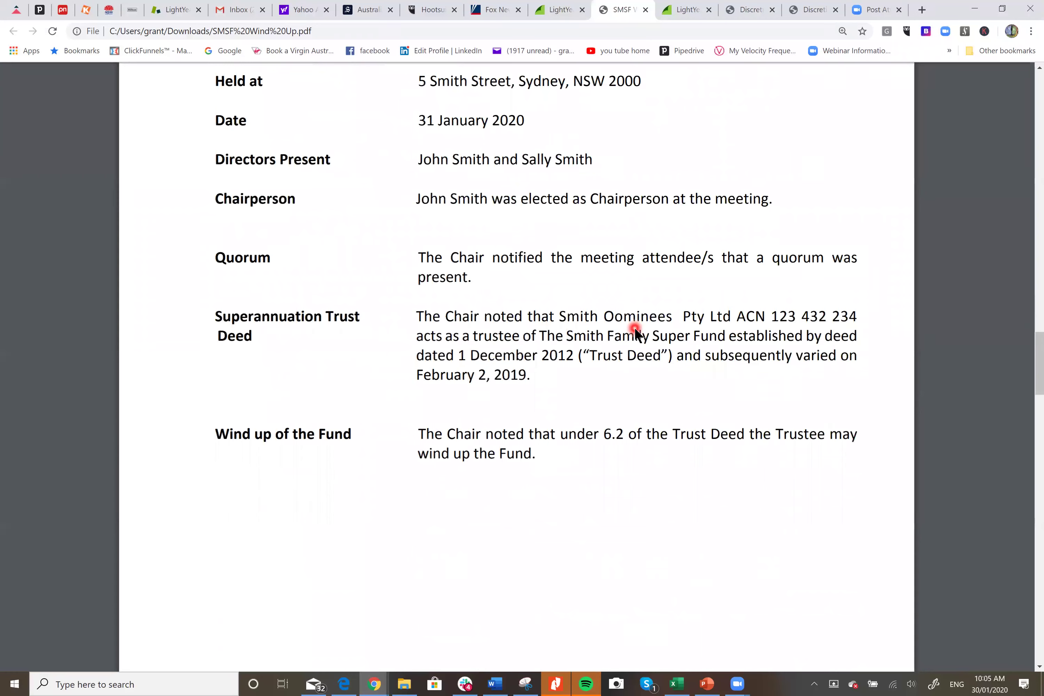
scroll(635, 330, down, 9)
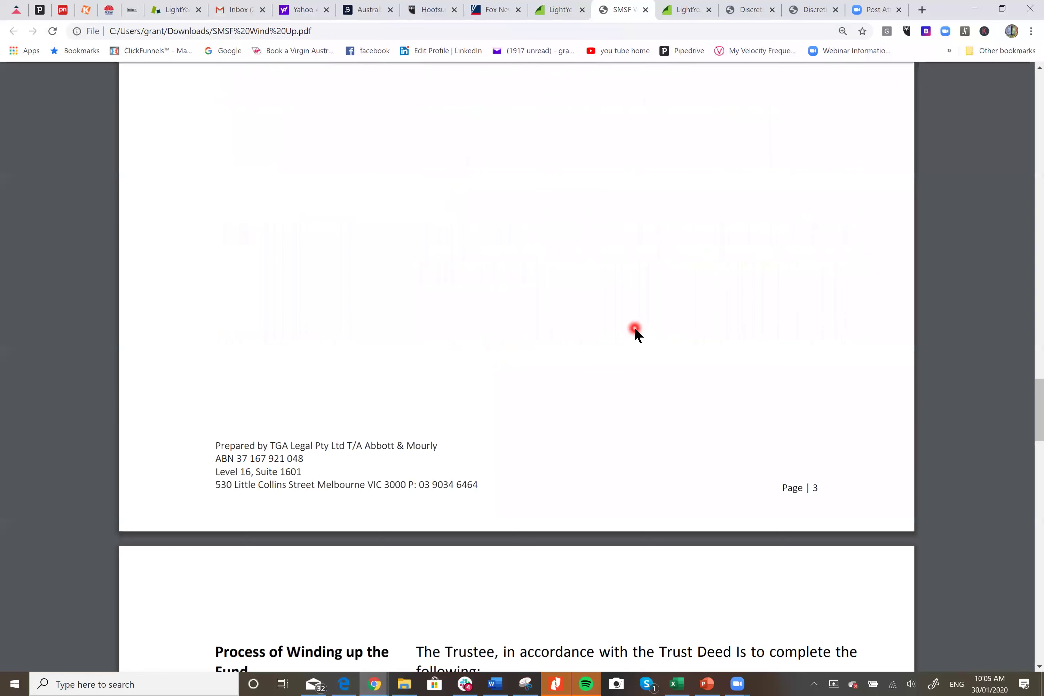
scroll(635, 330, down, 7)
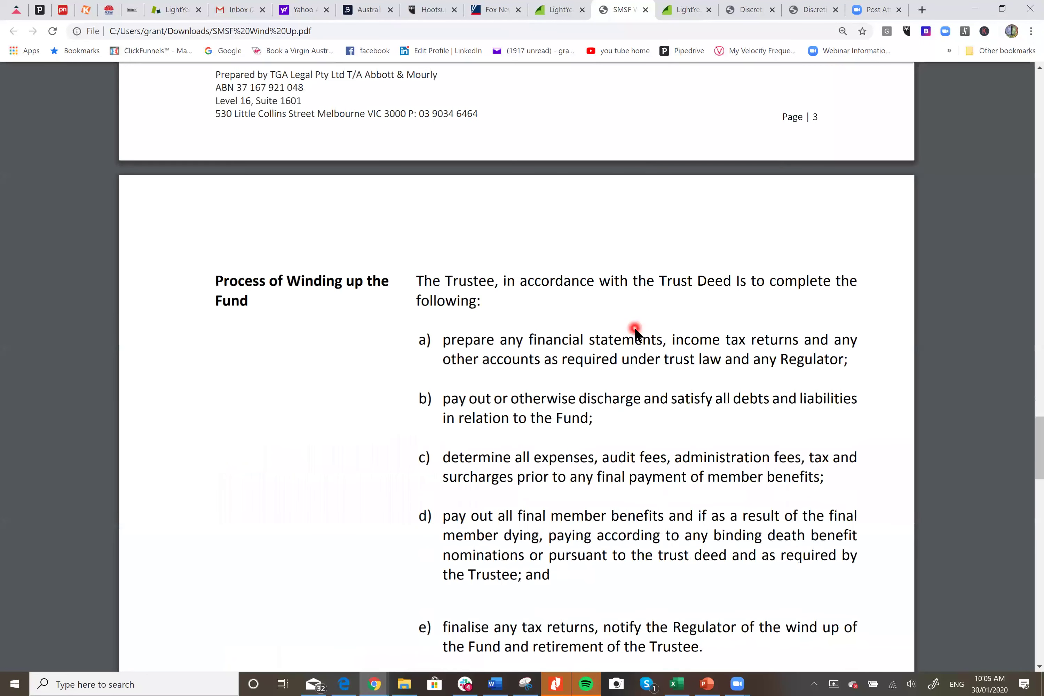
scroll(635, 333, down, 4)
scroll(635, 330, down, 4)
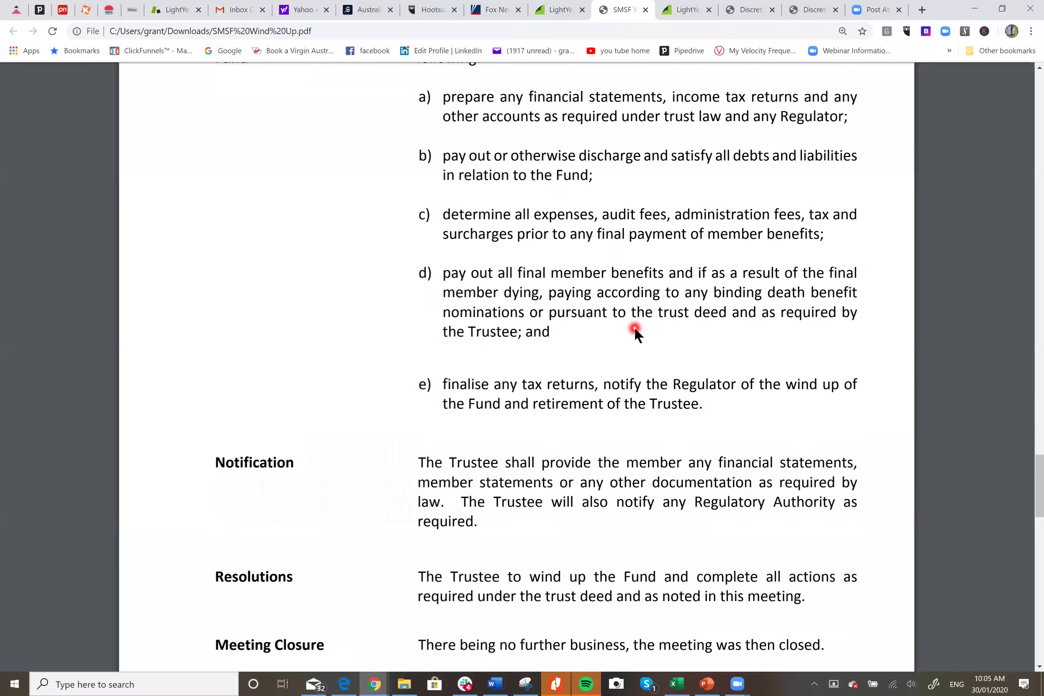
scroll(635, 332, down, 4)
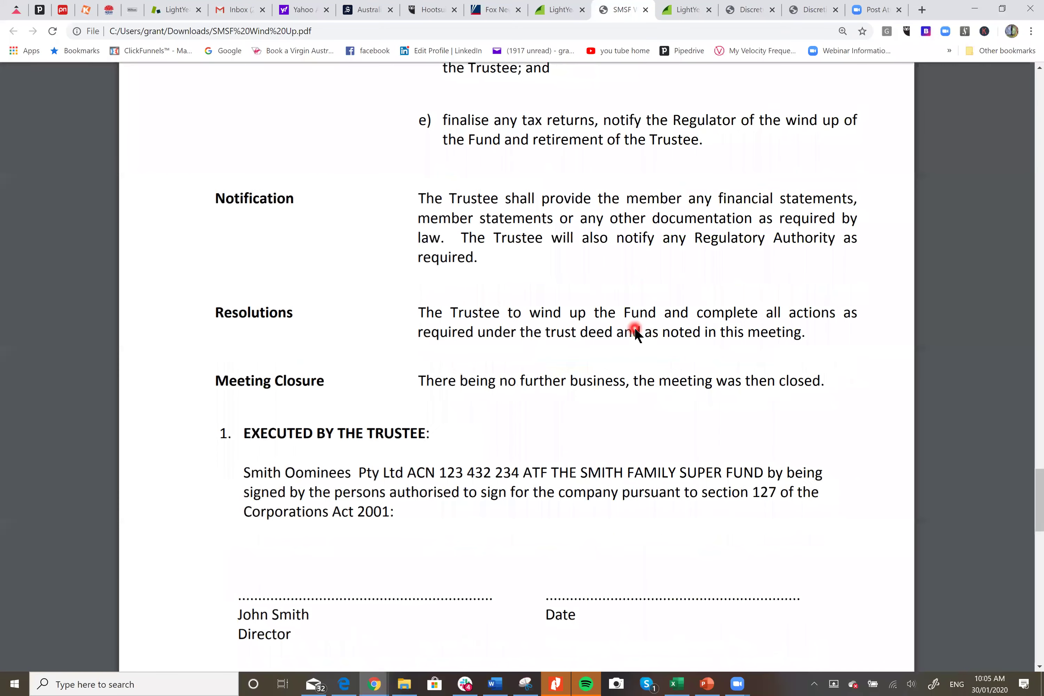
scroll(635, 332, down, 7)
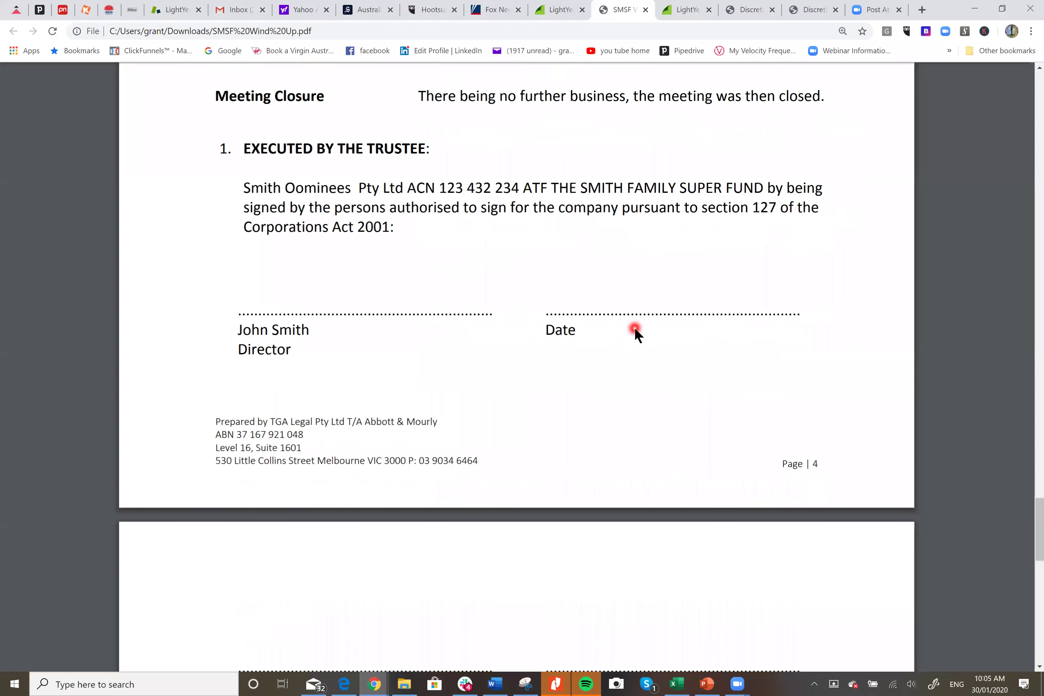
scroll(635, 332, down, 14)
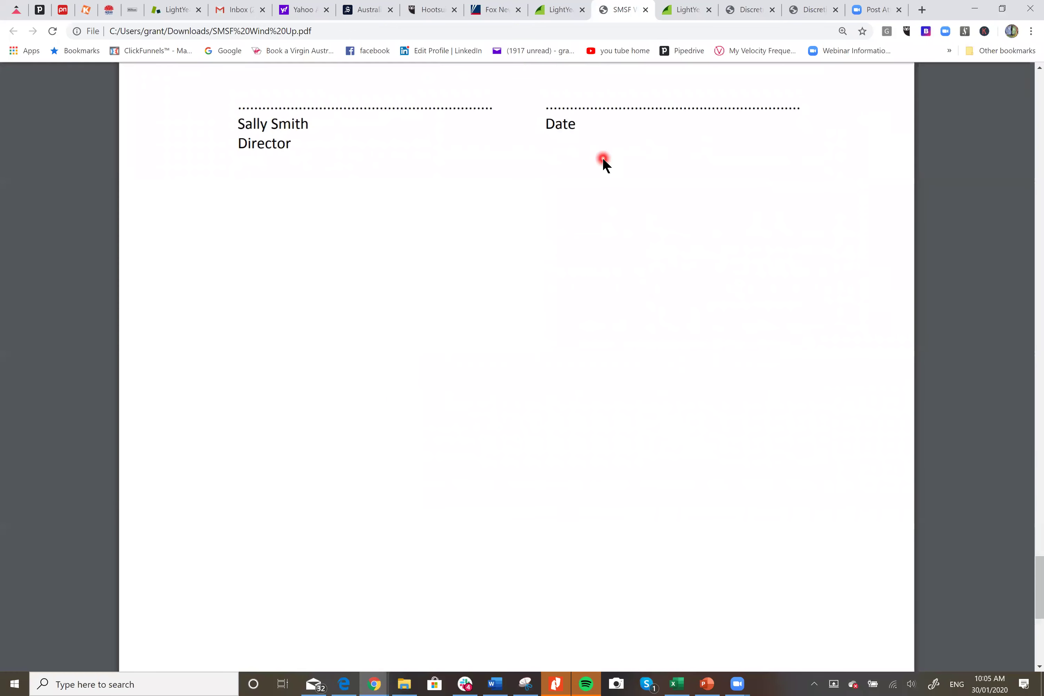
Compare the execution section of the discretionary trust vesting minutes with the one in the SMSF wind up minutes.
click(812, 9)
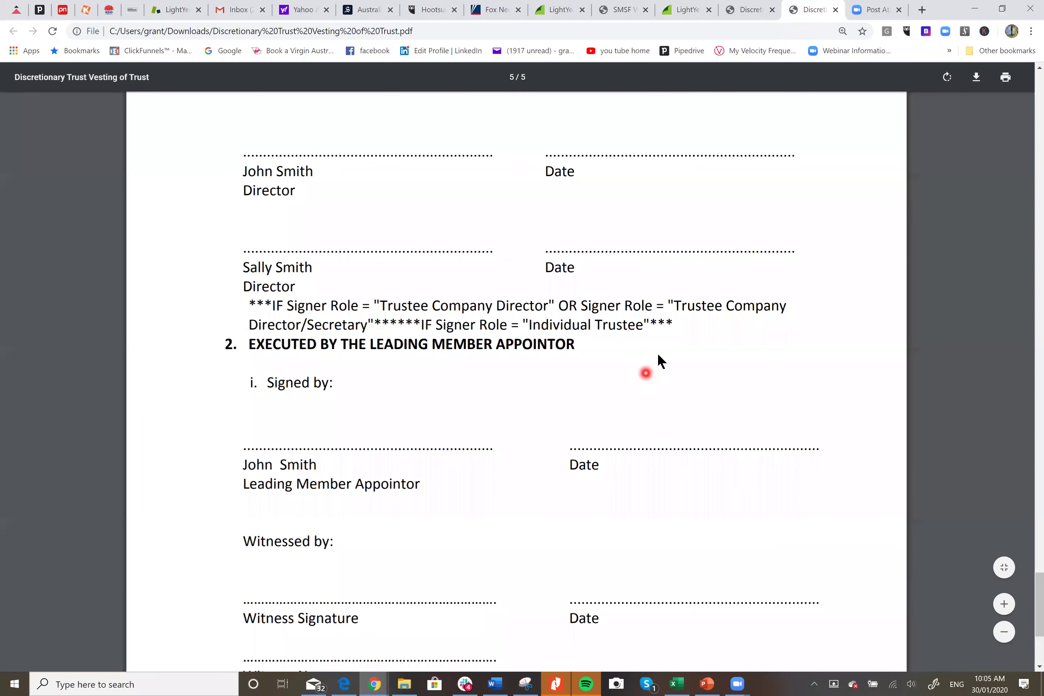
click(615, 10)
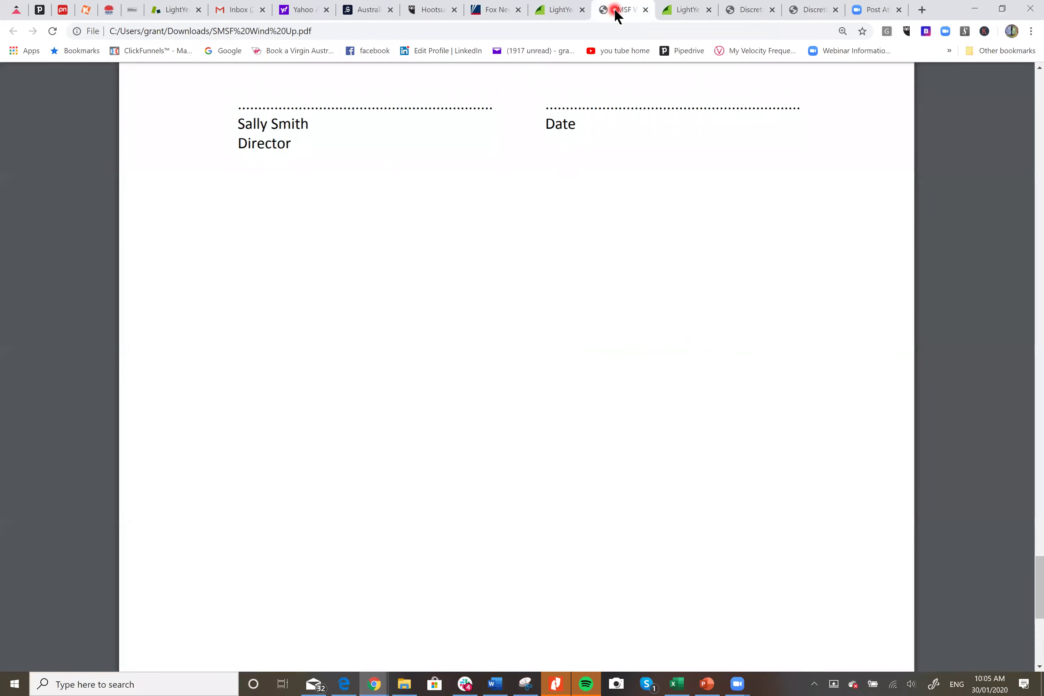
scroll(616, 16, up, 3)
scroll(617, 16, up, 3)
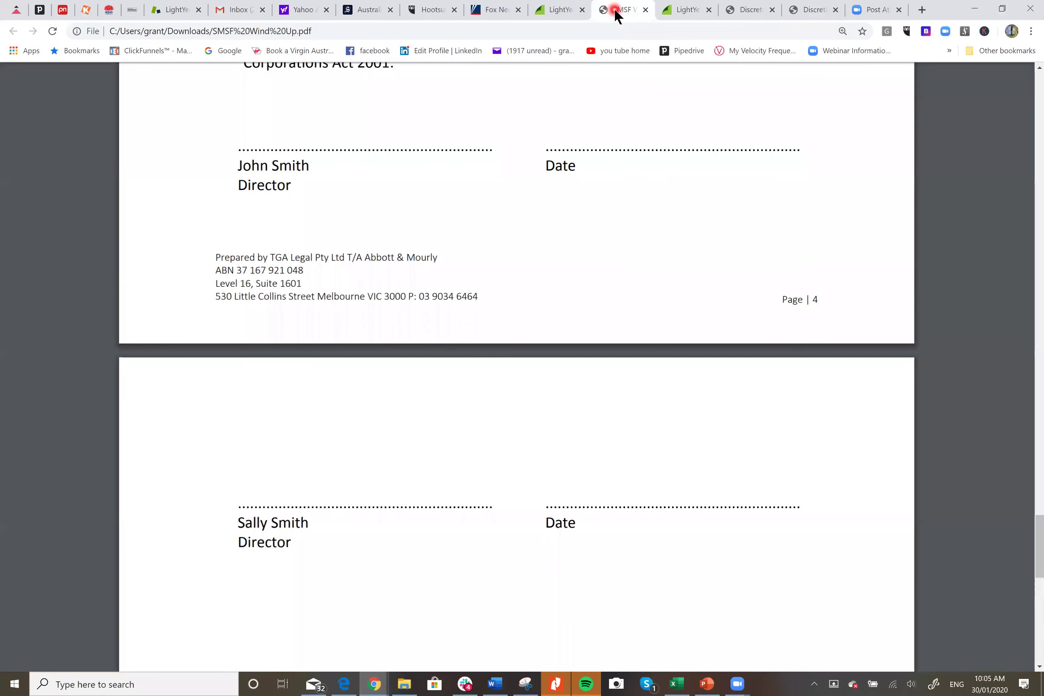
scroll(617, 16, up, 3)
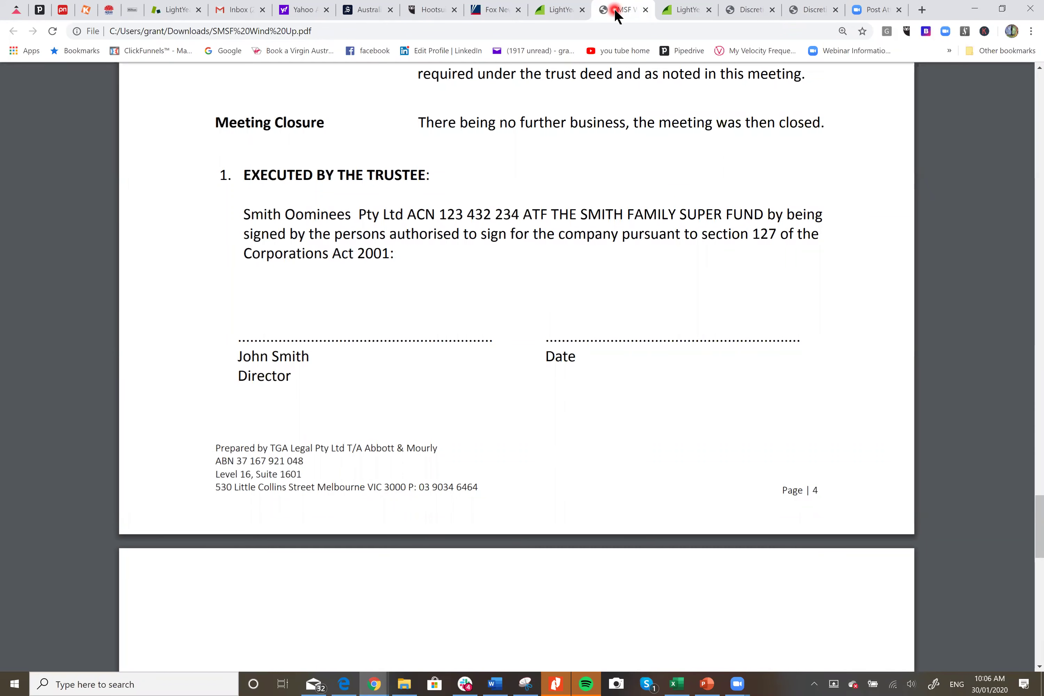
Review the listed process of winding up the fund in the minutes, noting the item on discharging debts and liabilities.
scroll(616, 15, up, 4)
scroll(616, 15, up, 10)
scroll(616, 15, up, 1)
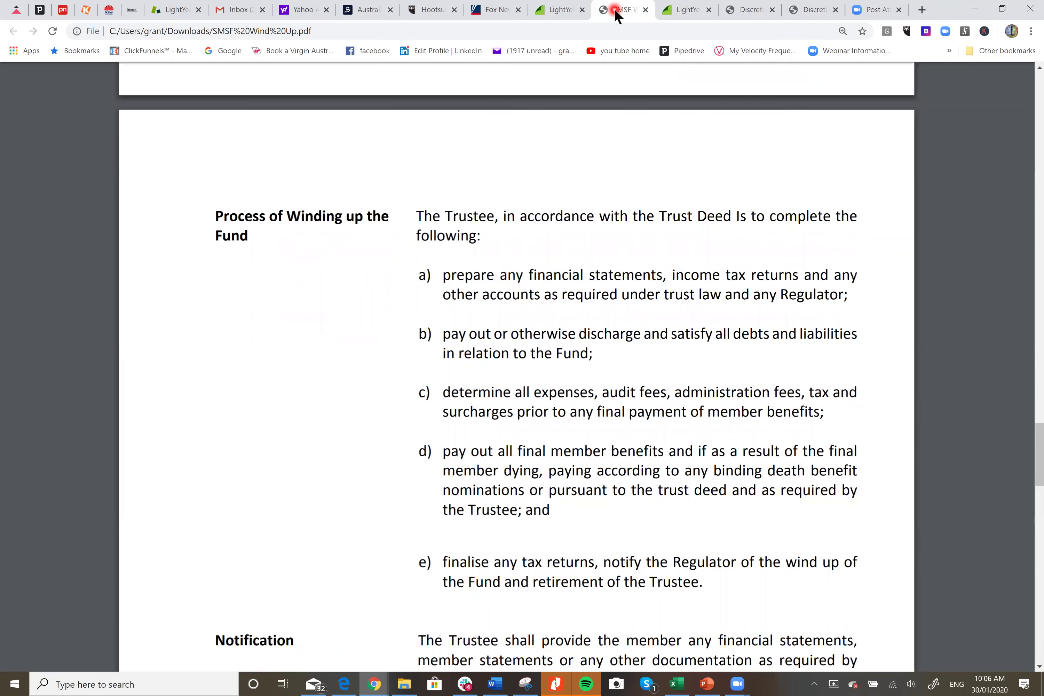
double_click(828, 334)
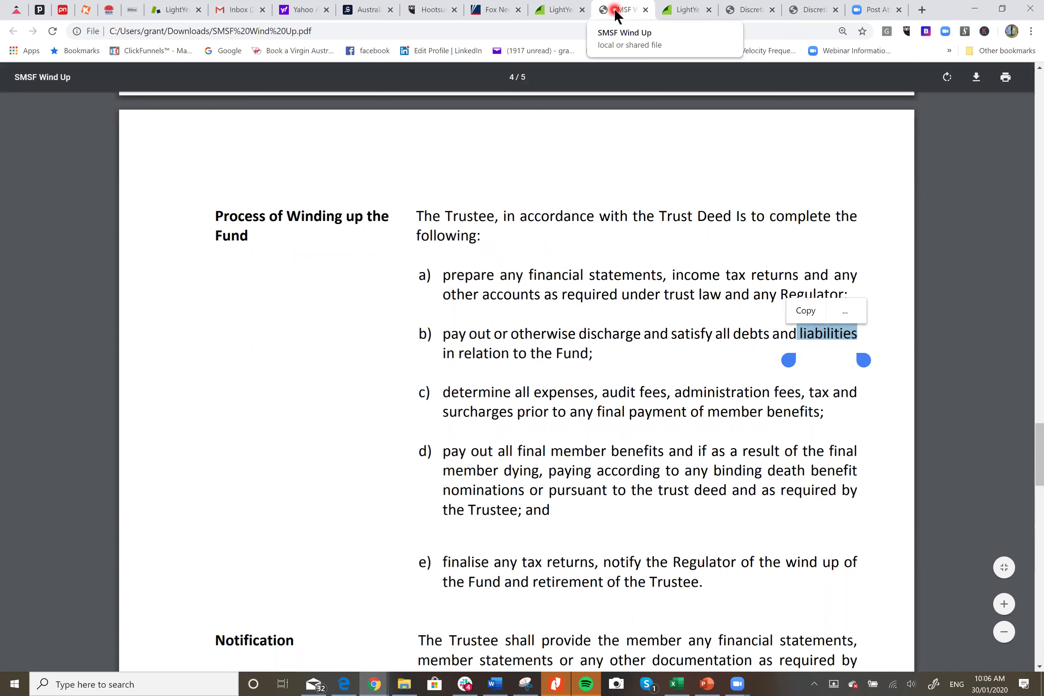
key(Escape)
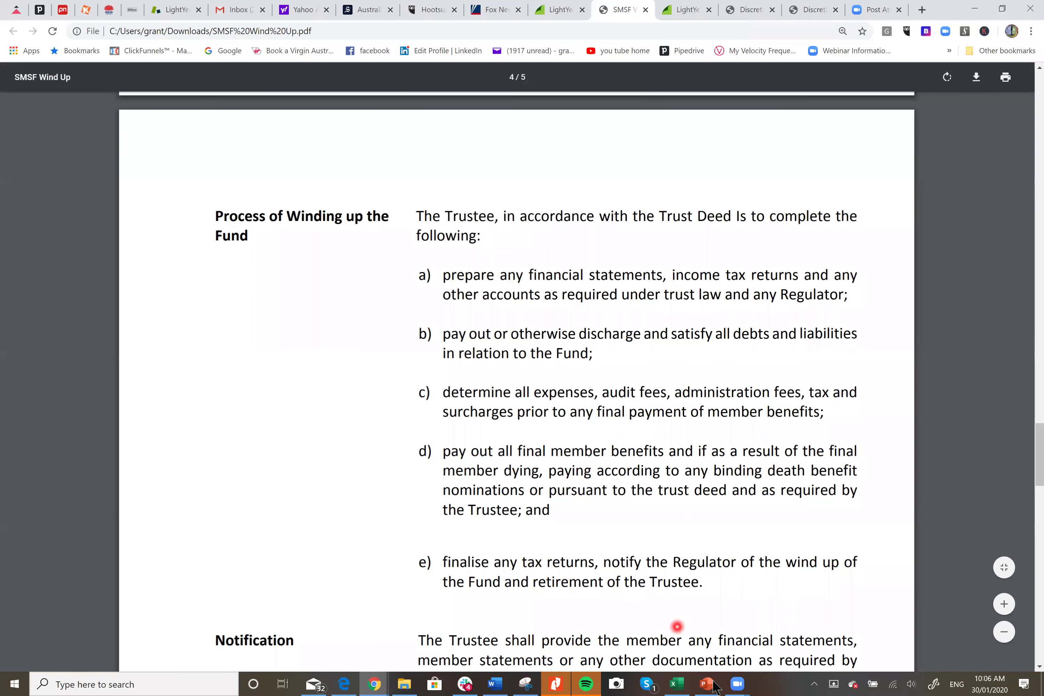
Switch to the PowerPoint presentation and start the slide show from the Upcoming Events slide.
key(alt+Tab)
click(123, 573)
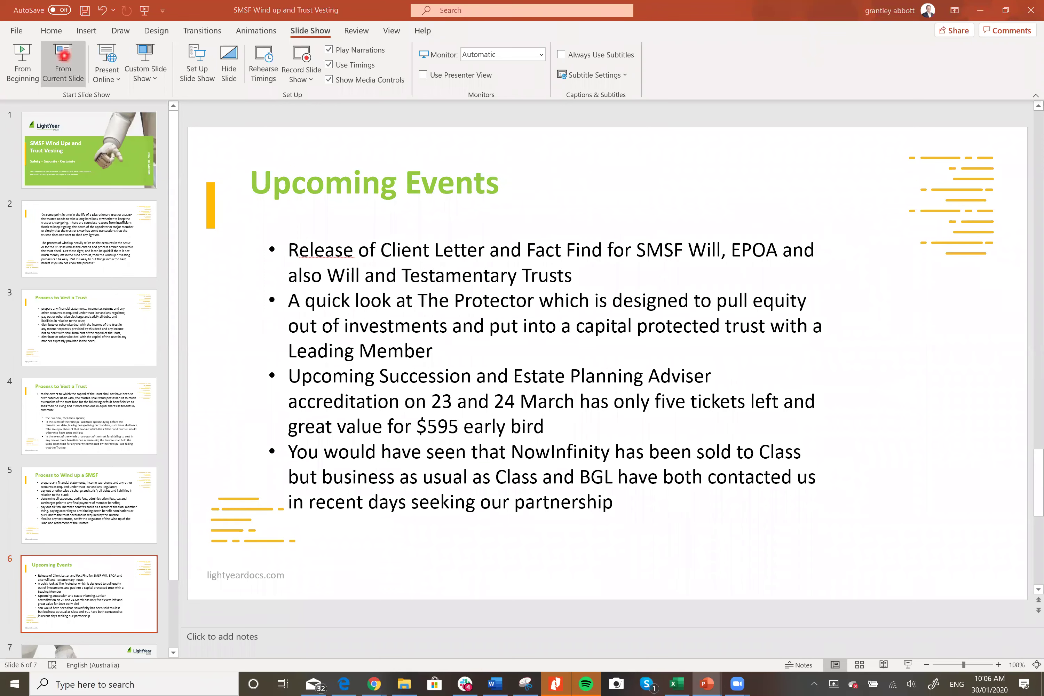
click(64, 54)
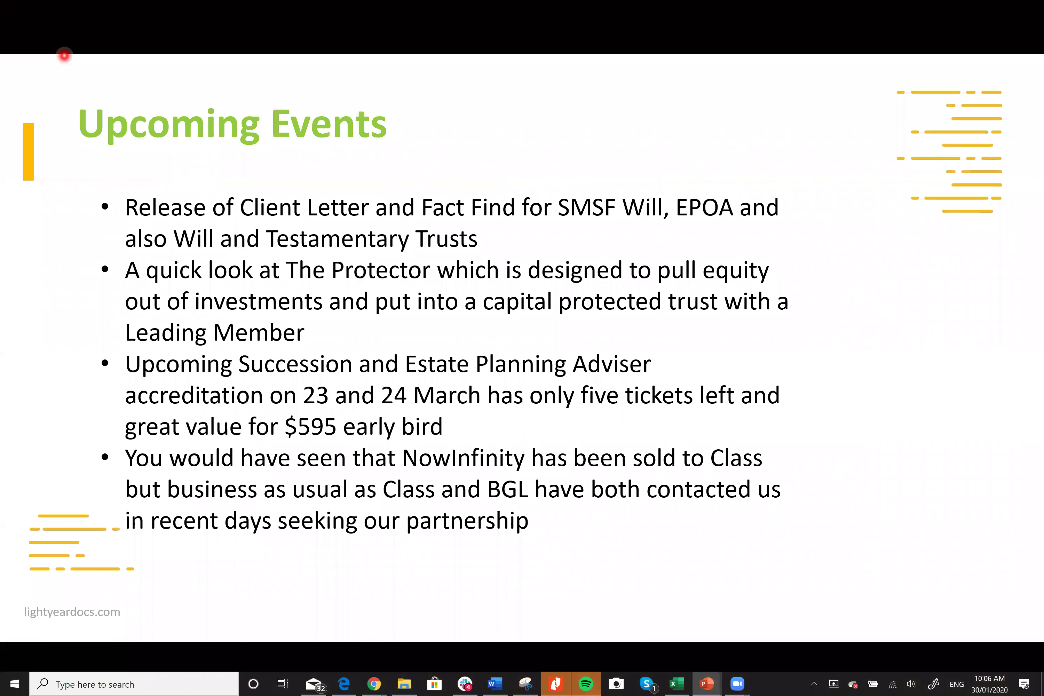
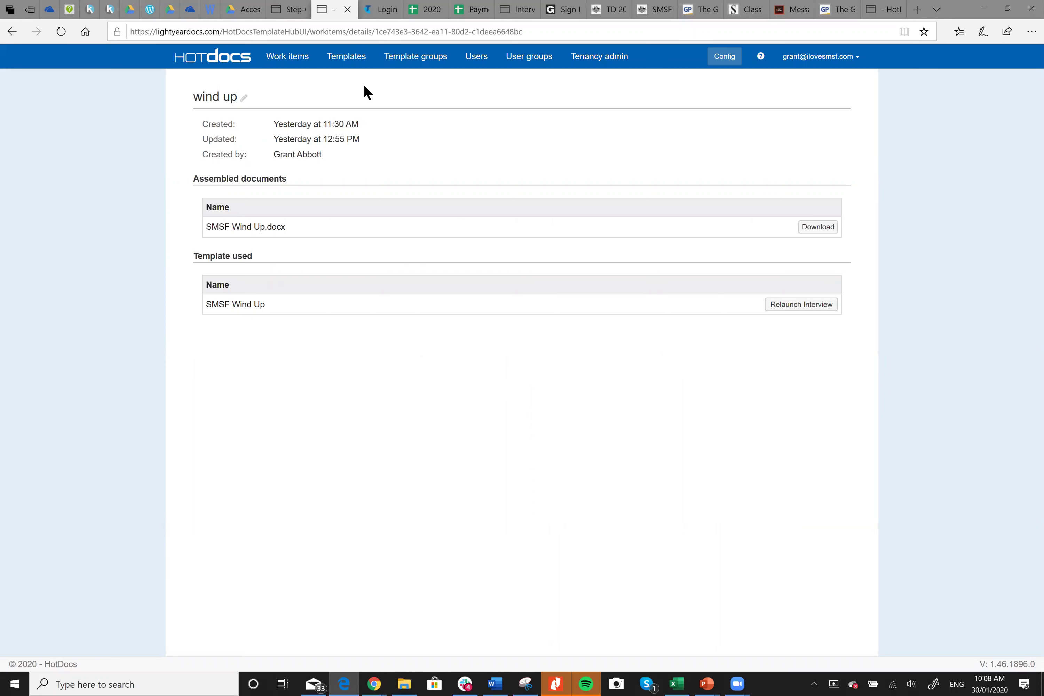
View the HotDocs work items list, start a new work item, and switch to the open SMSF Investment Strategy - Fund interview.
click(217, 63)
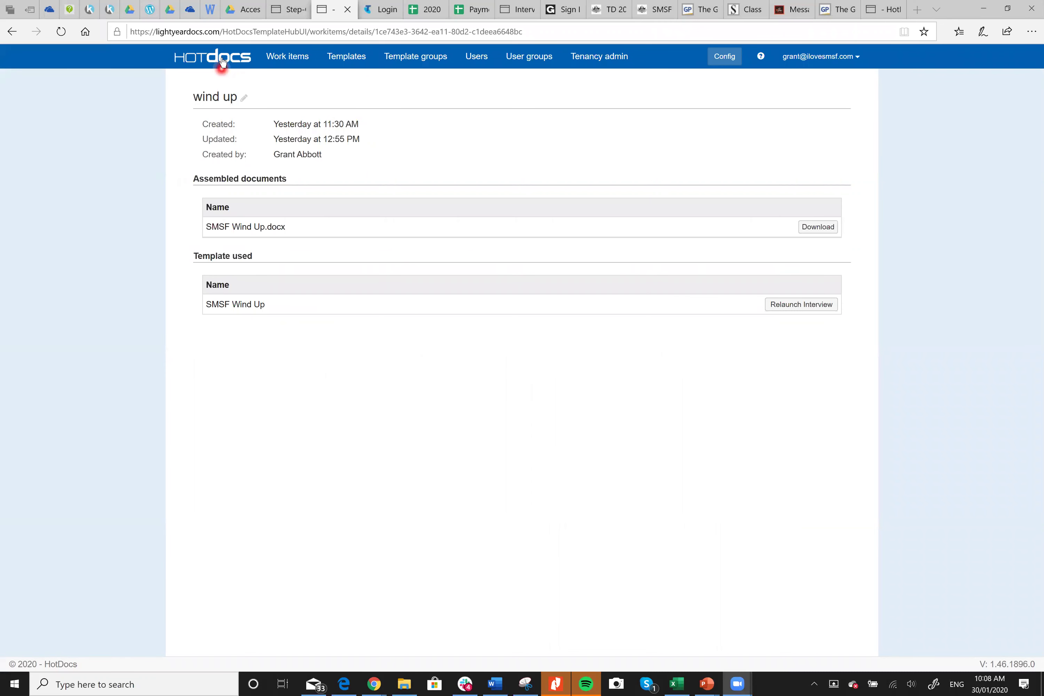
click(286, 57)
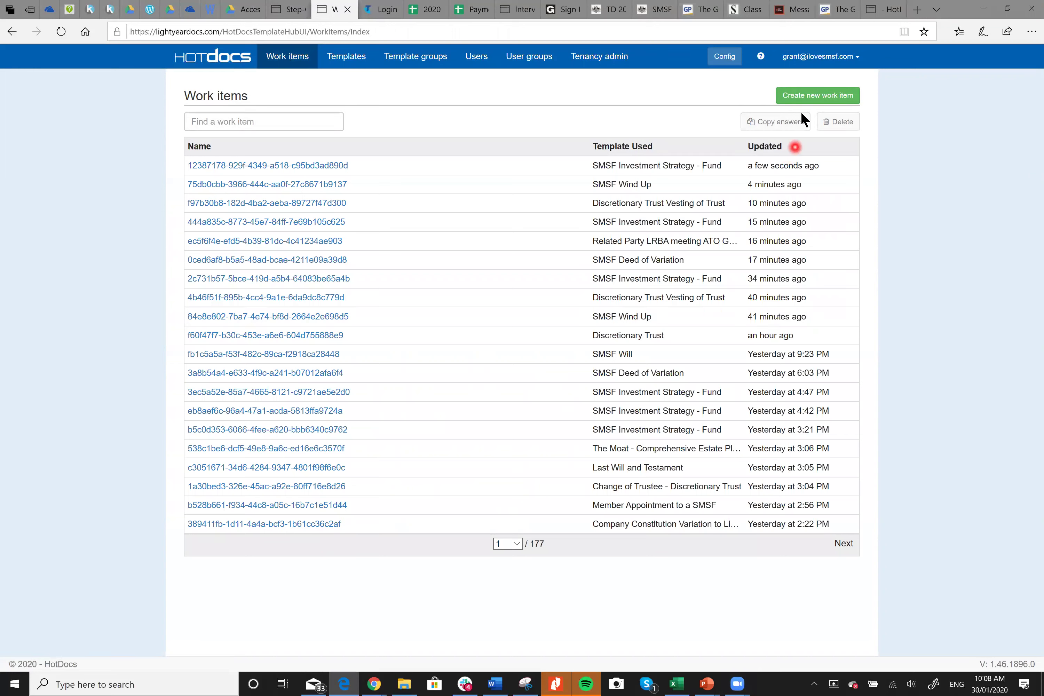
click(842, 98)
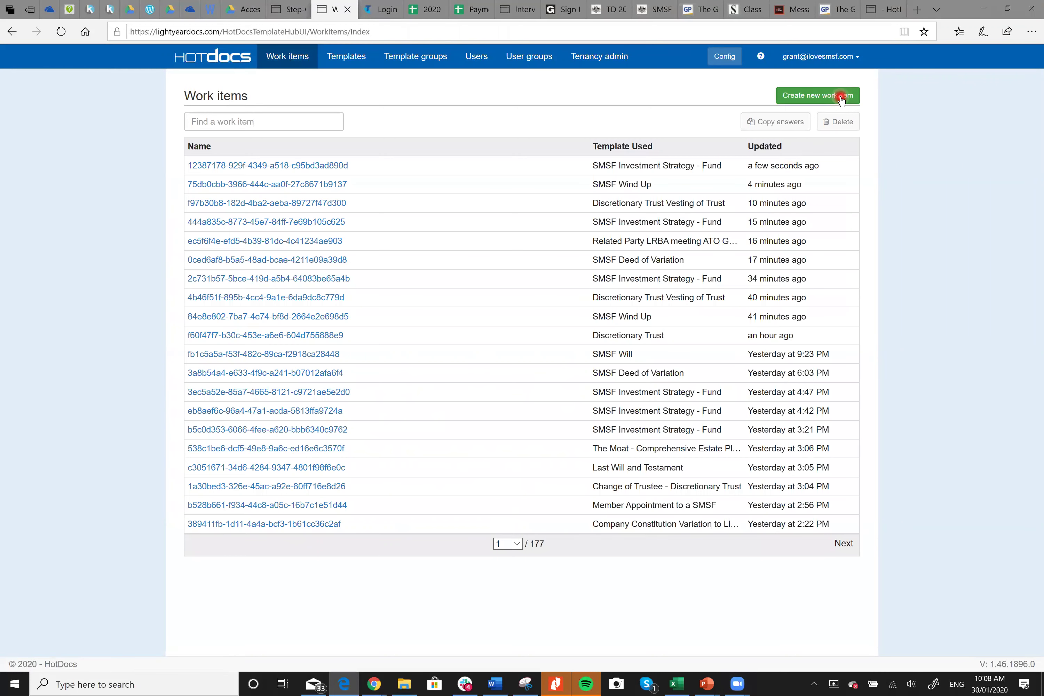
click(517, 8)
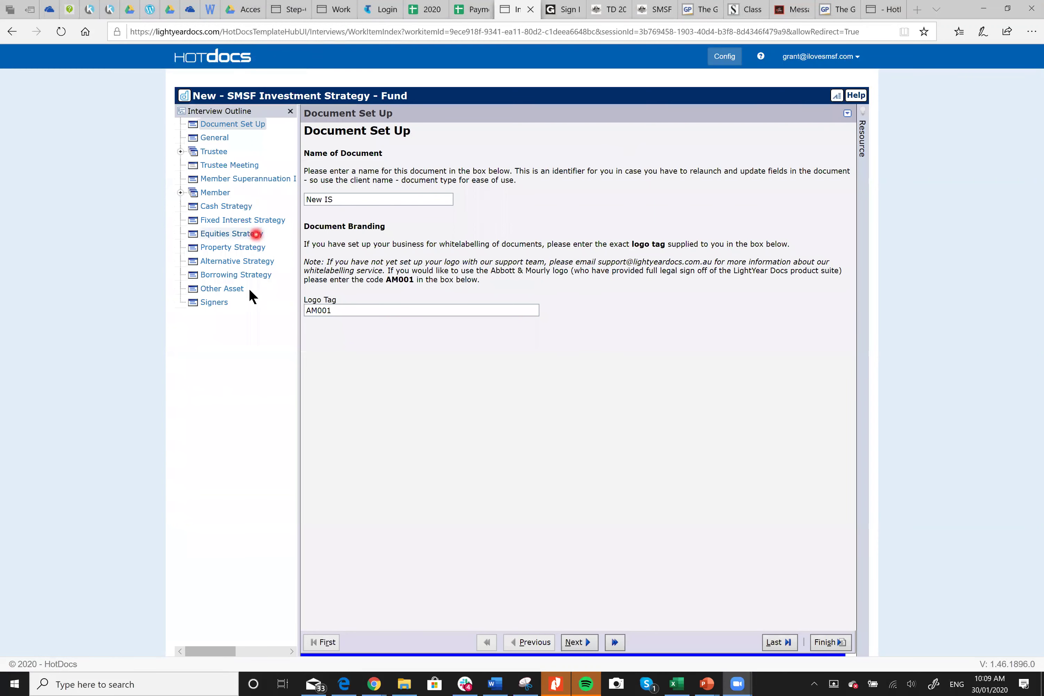
Review the General, Trustee, Trustee Meeting, Member Superannuation Interest and Member pages of the SMSF Investment Strategy interview.
click(222, 139)
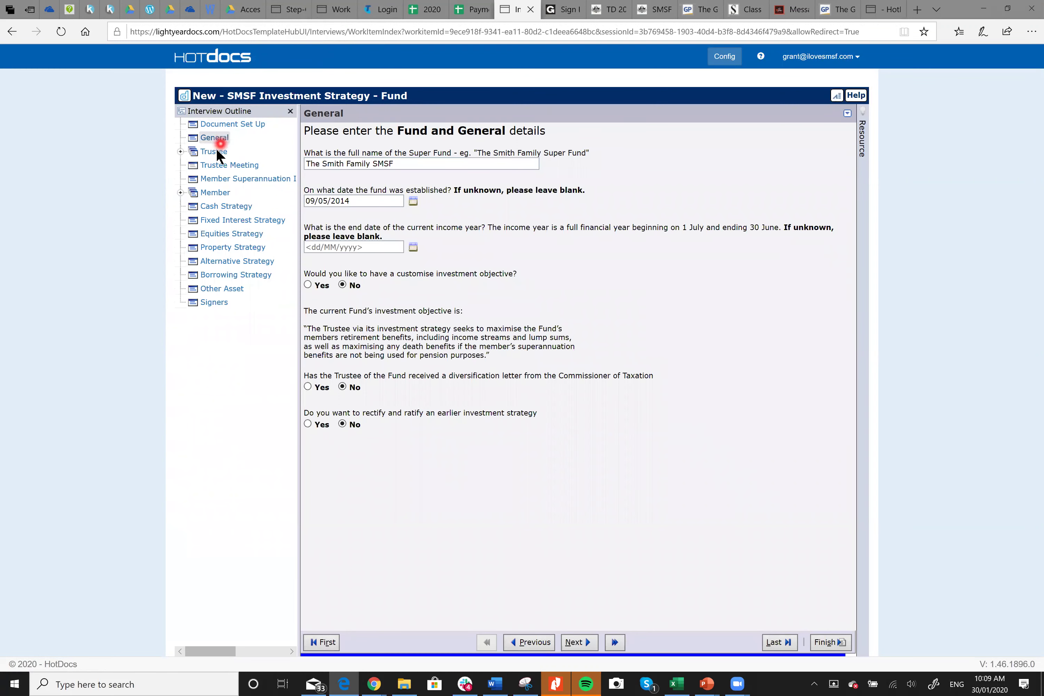
click(216, 151)
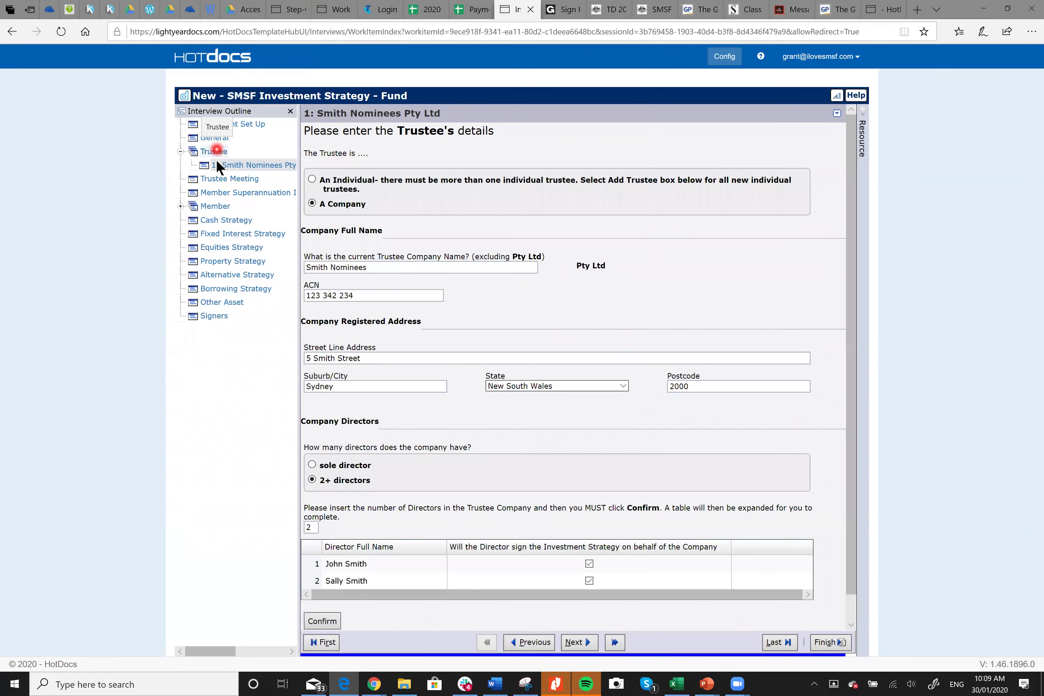
click(219, 179)
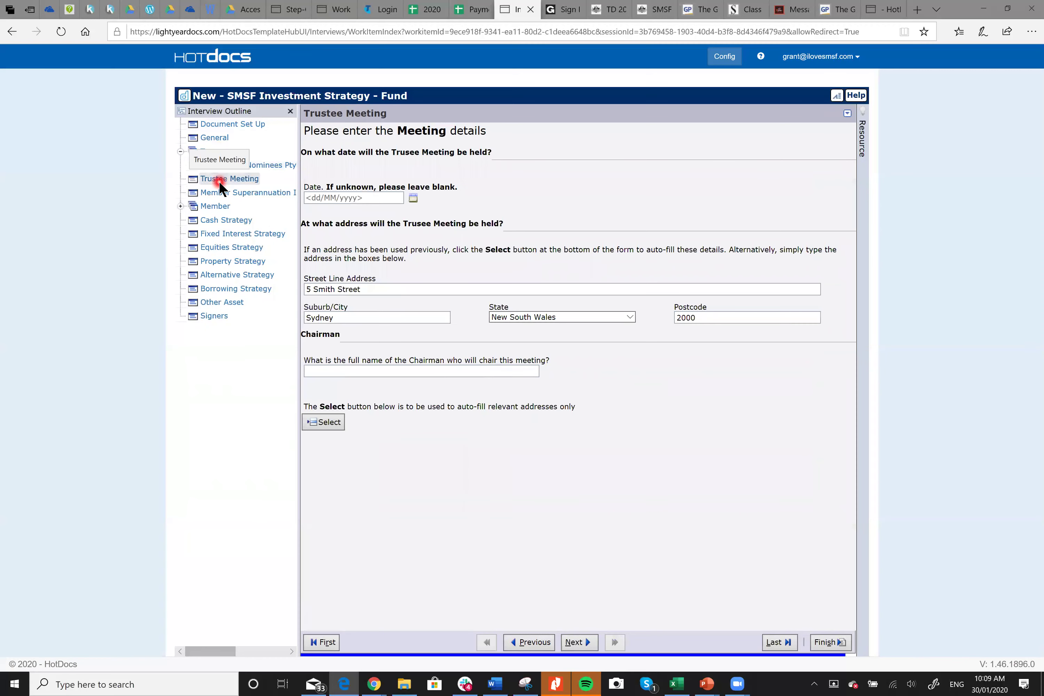
click(220, 192)
click(551, 311)
click(584, 164)
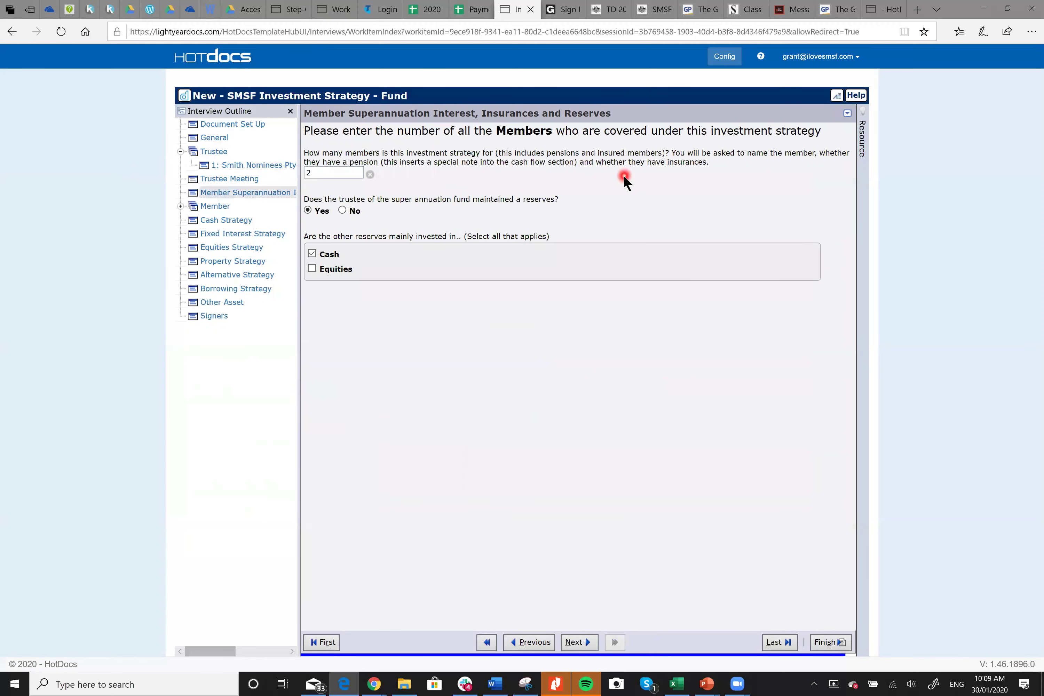
key(ctrl+plus)
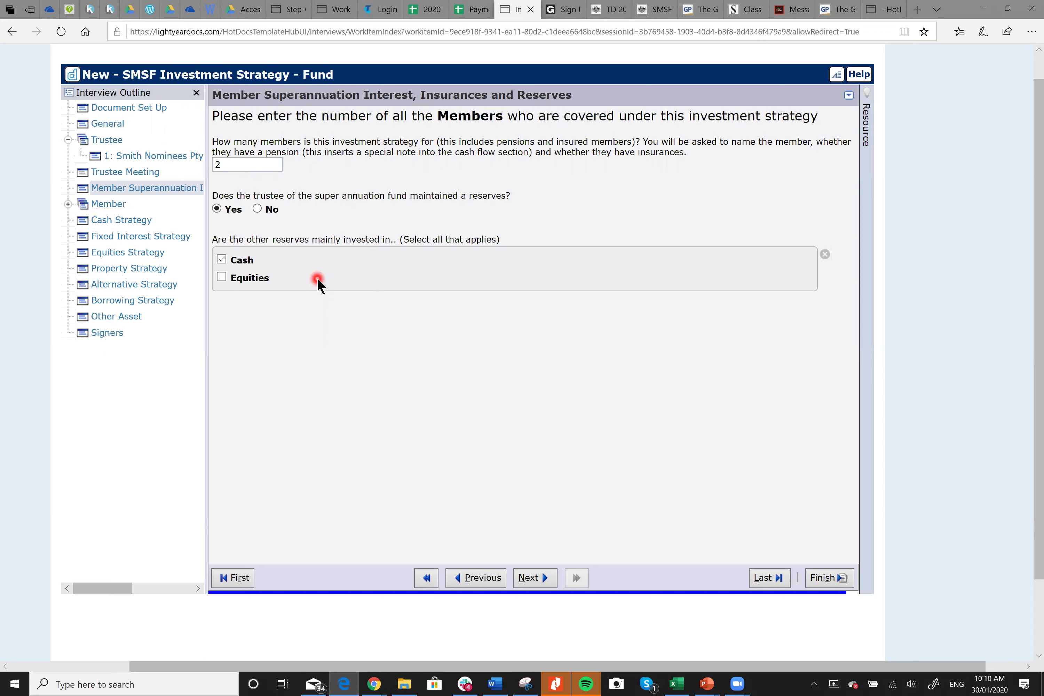
click(120, 204)
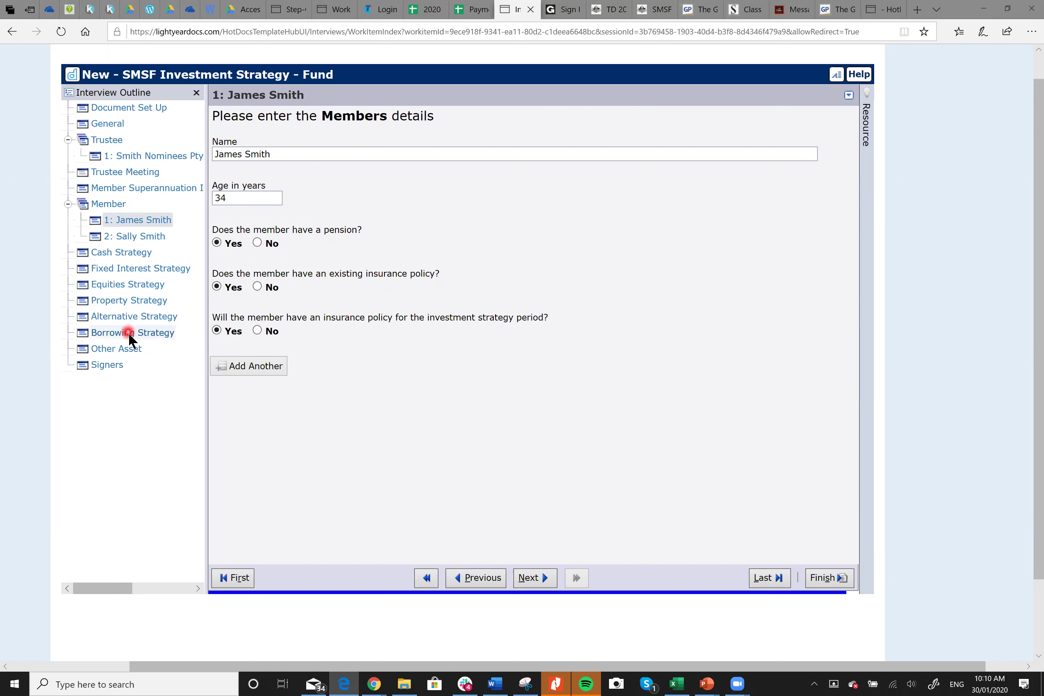
Answer Yes to creating a custom asset class under Other Asset and open the new Custom Strategy page.
click(127, 352)
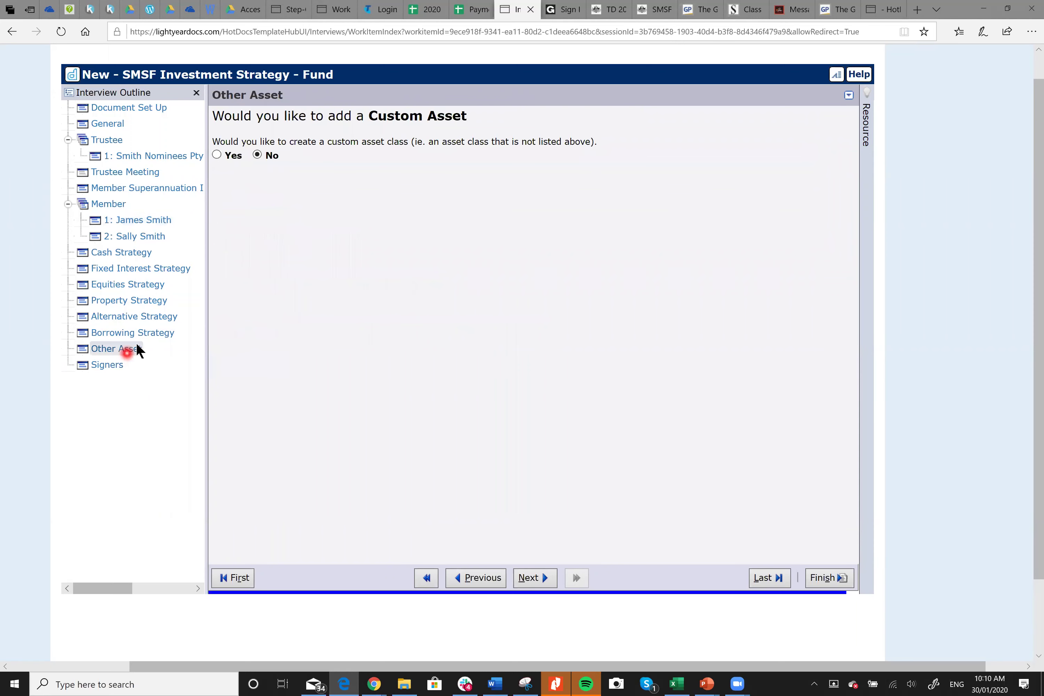
click(217, 155)
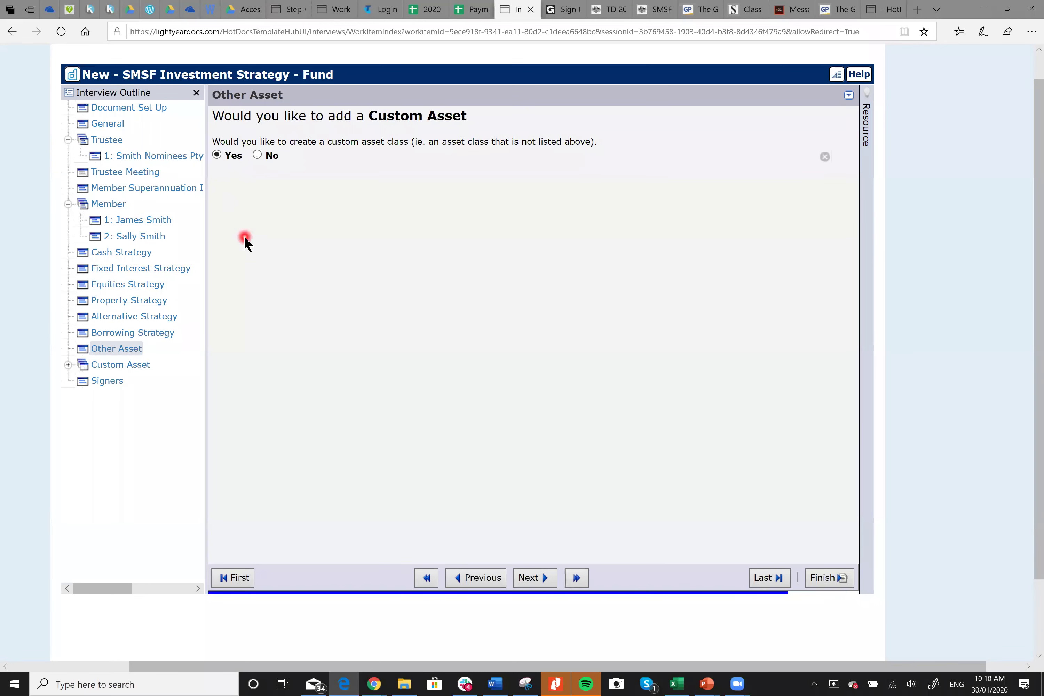
click(138, 365)
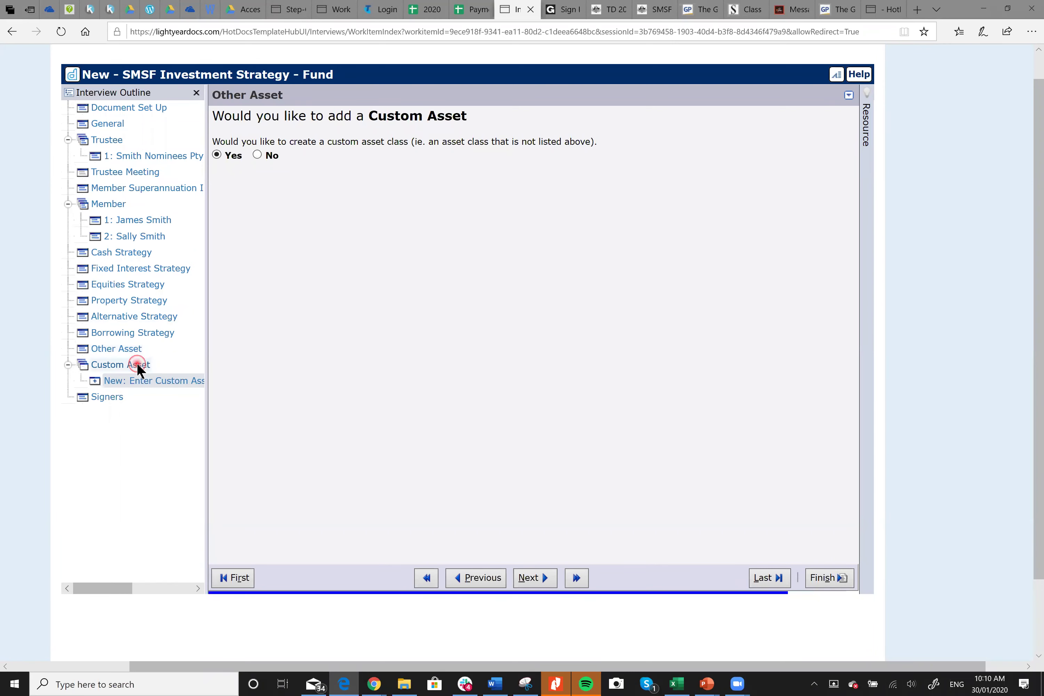
click(354, 206)
click(433, 376)
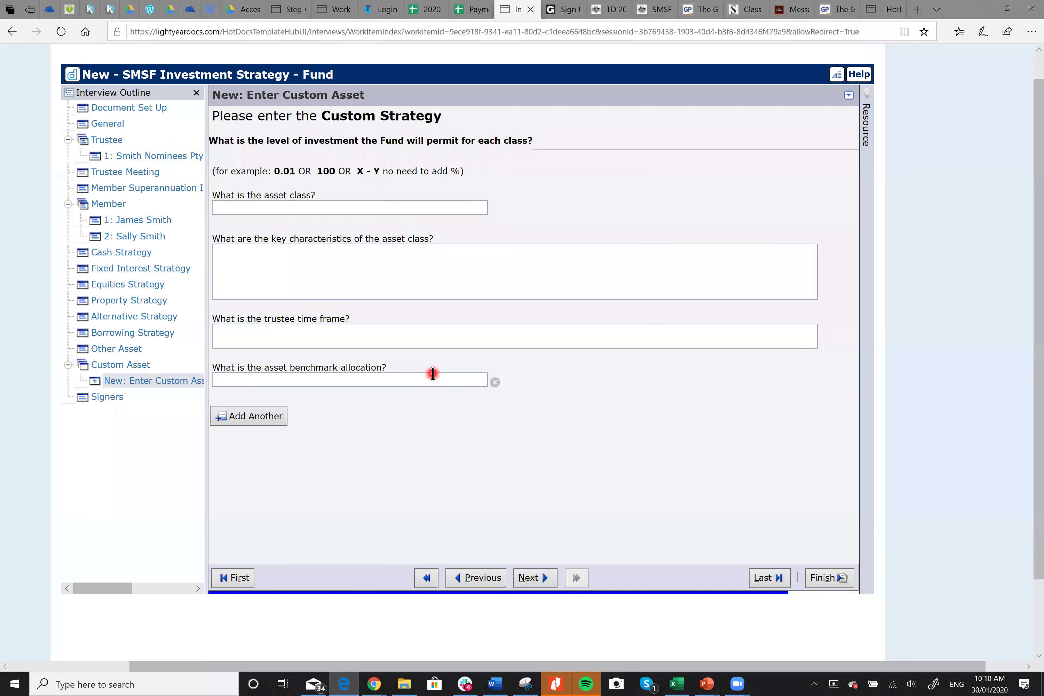
View the Alternative Strategy benchmark allocation question and return to the blank Custom Asset page.
click(179, 317)
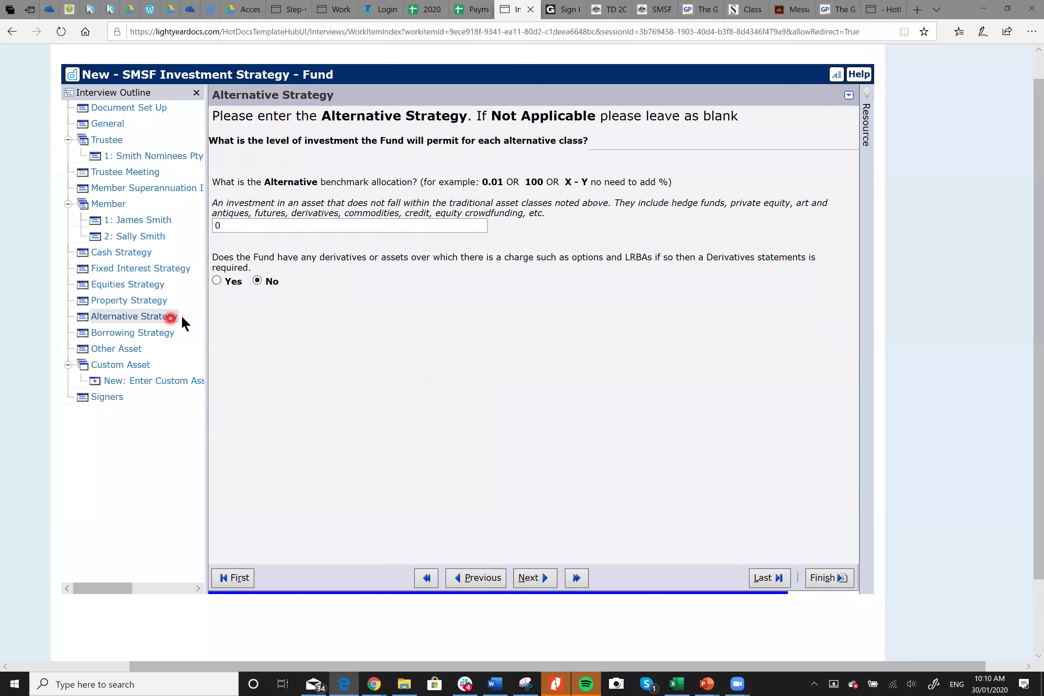
click(381, 222)
click(142, 367)
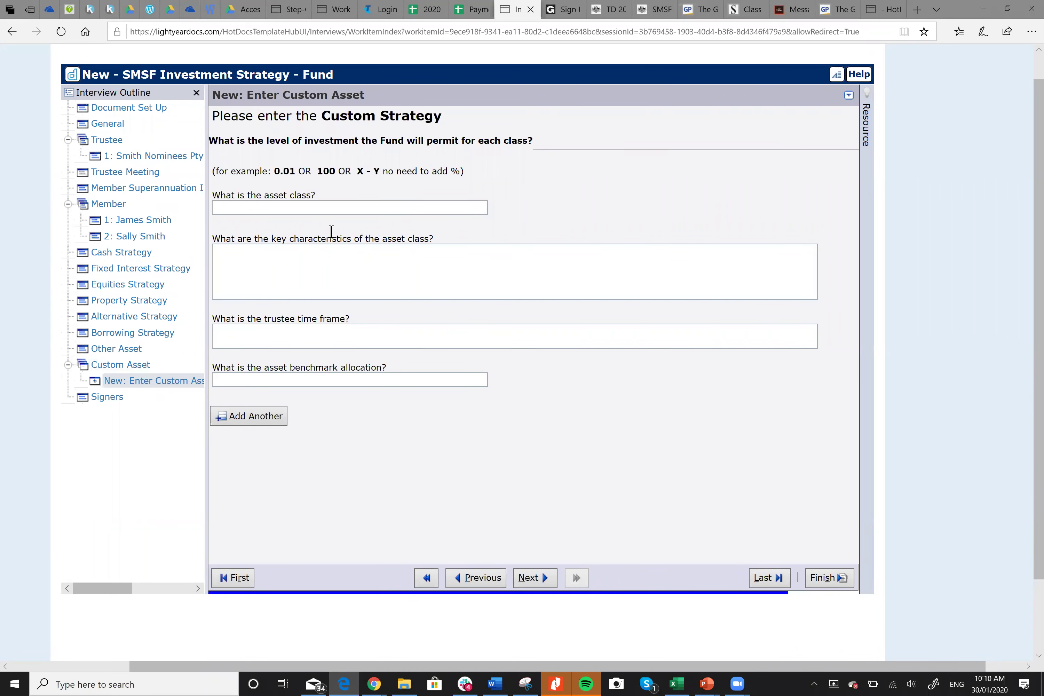
Switch to the HotDocs work items list and start creating a new work item.
click(329, 11)
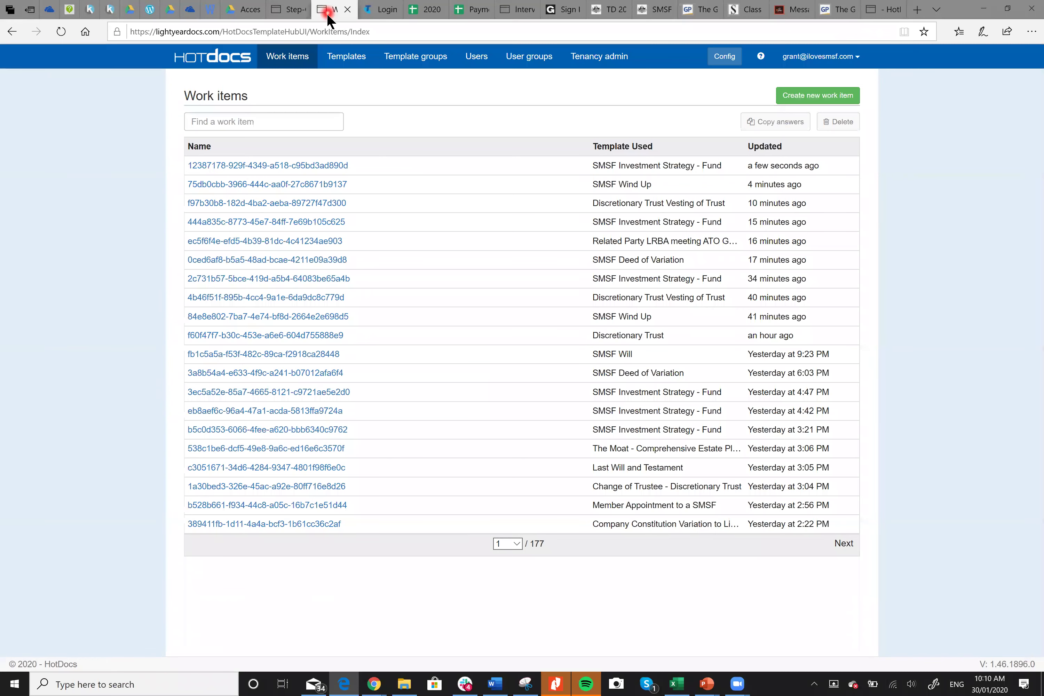
click(293, 58)
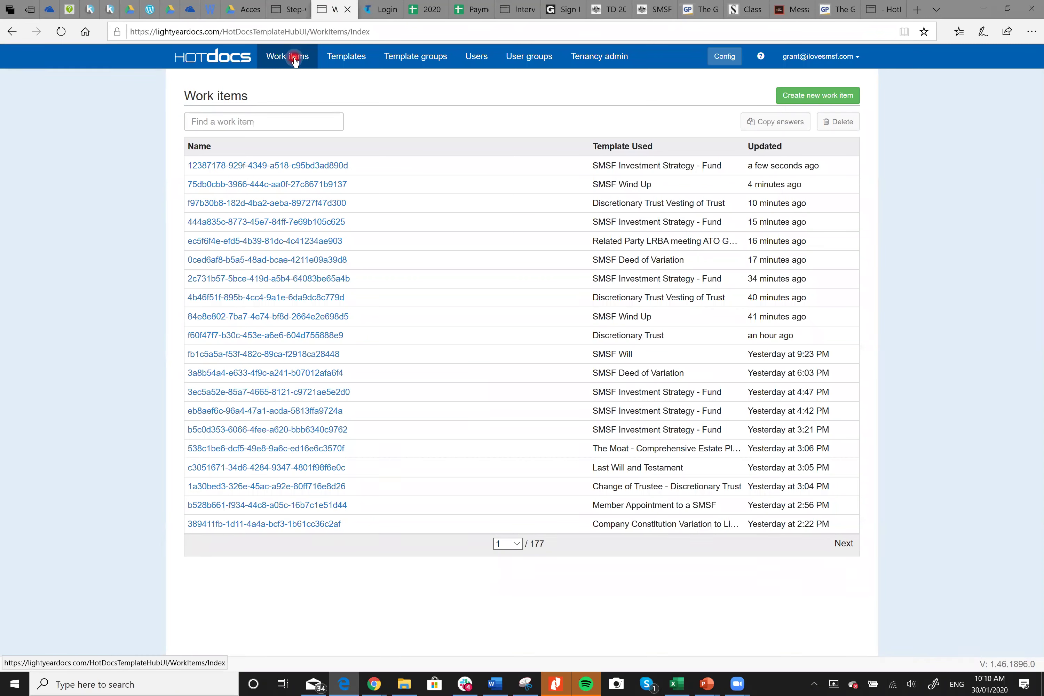
click(825, 101)
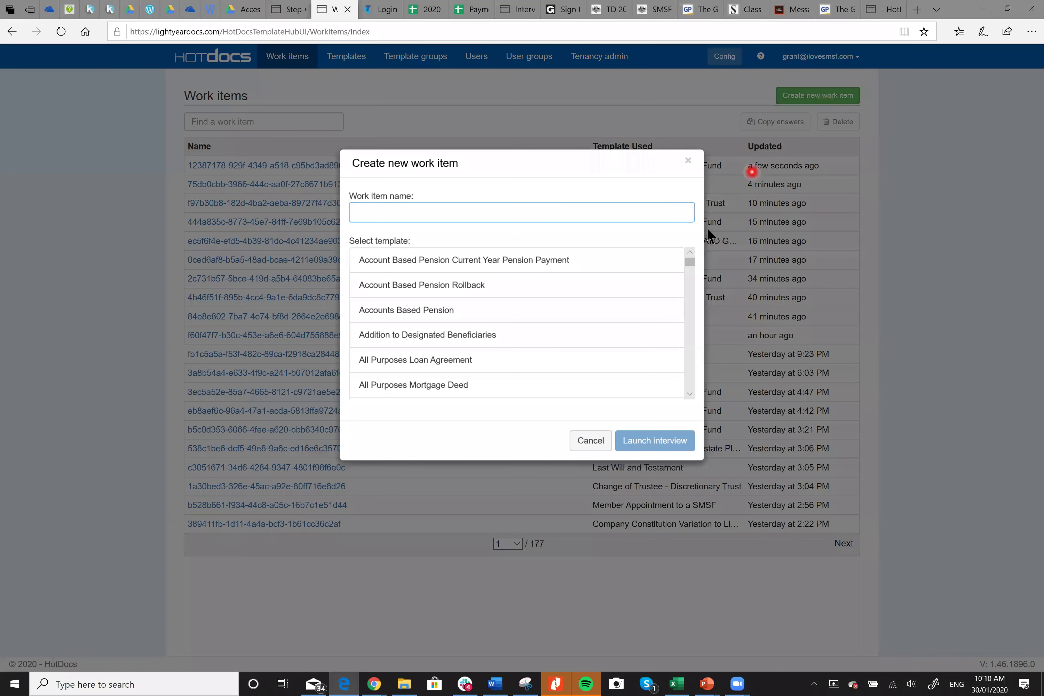
Browse the templates available for the new work item, from the account based pension templates down to the SMSF ones.
click(689, 285)
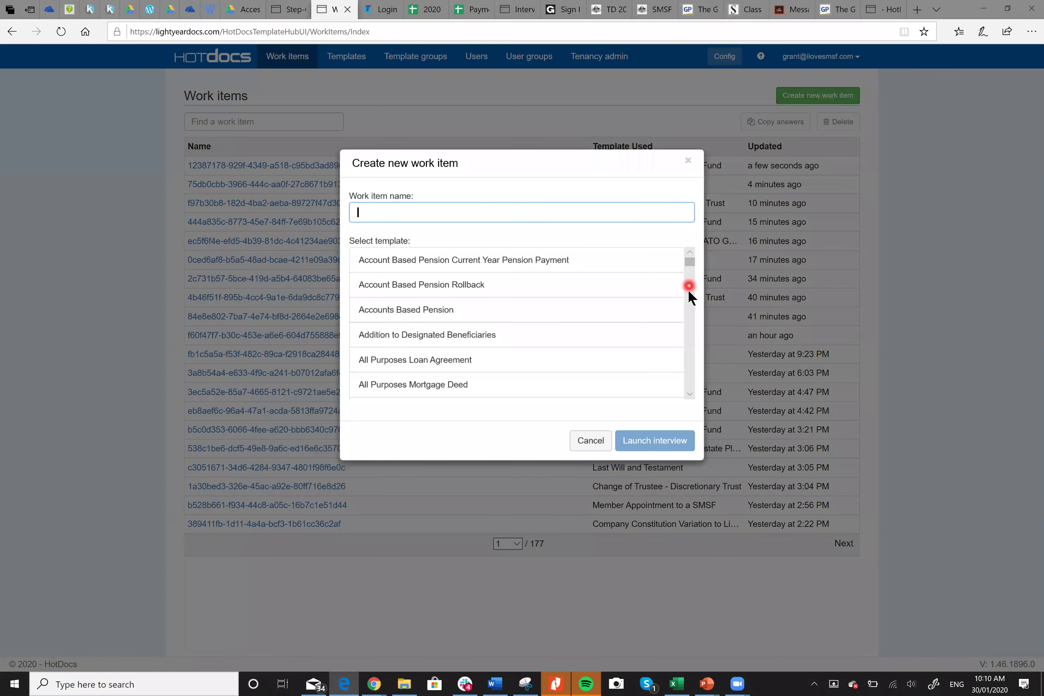
click(692, 393)
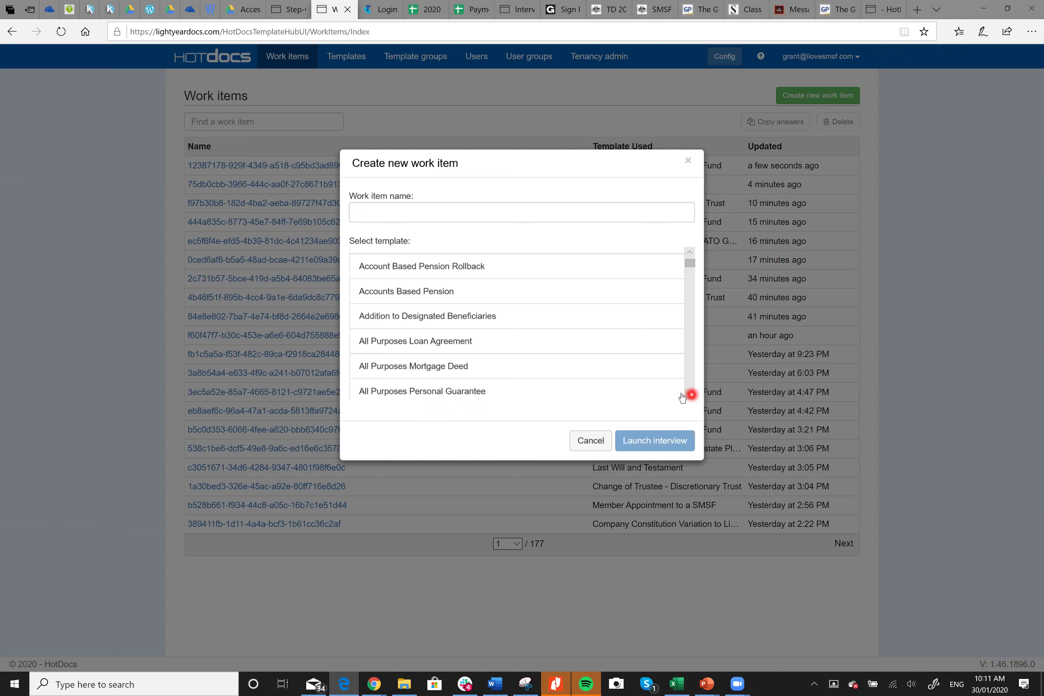
click(692, 374)
click(692, 374)
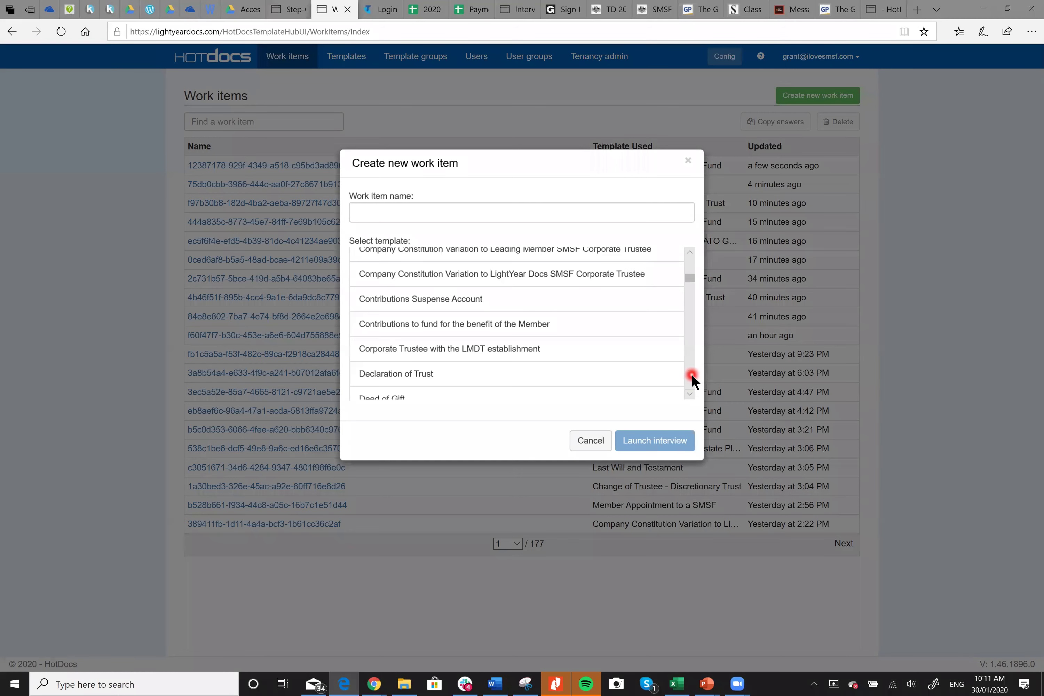
click(692, 374)
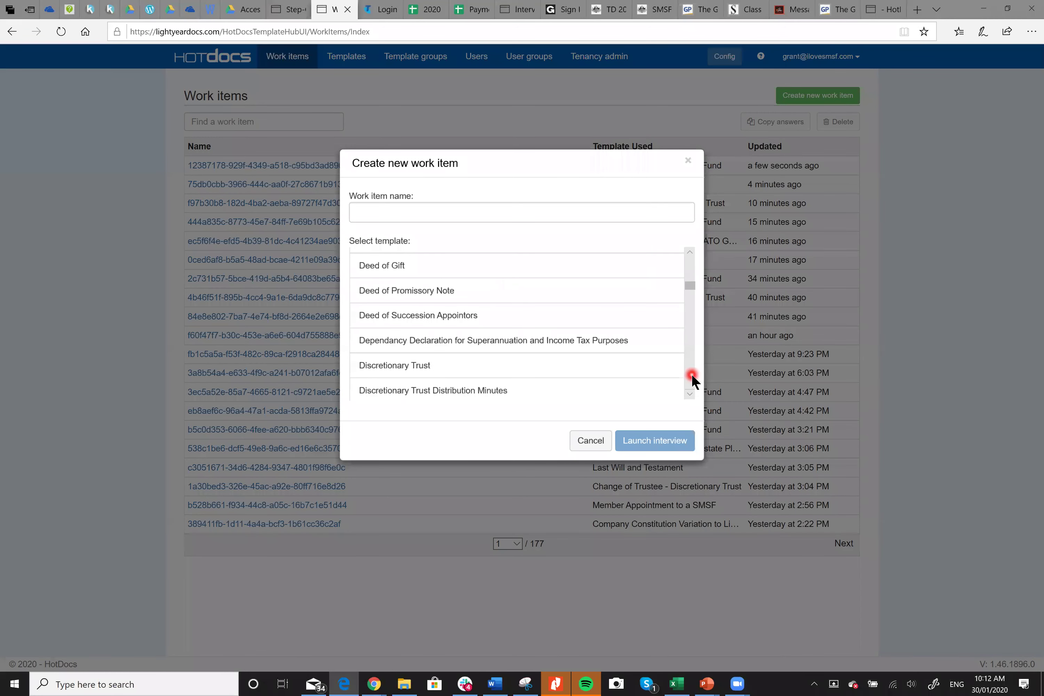
click(692, 373)
click(692, 374)
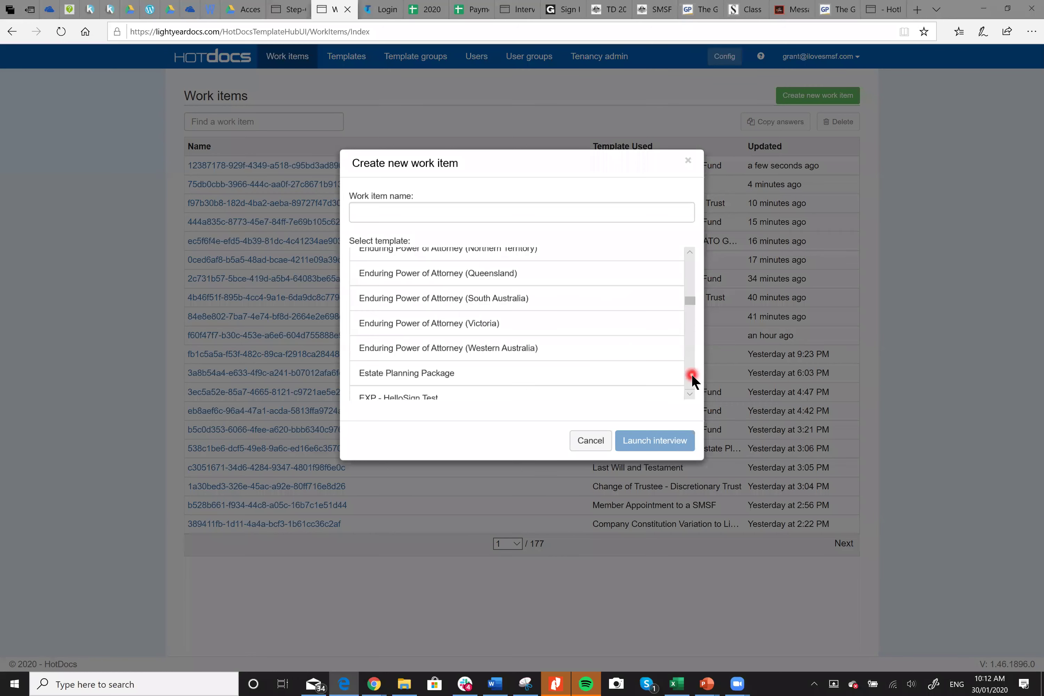
click(692, 374)
click(691, 374)
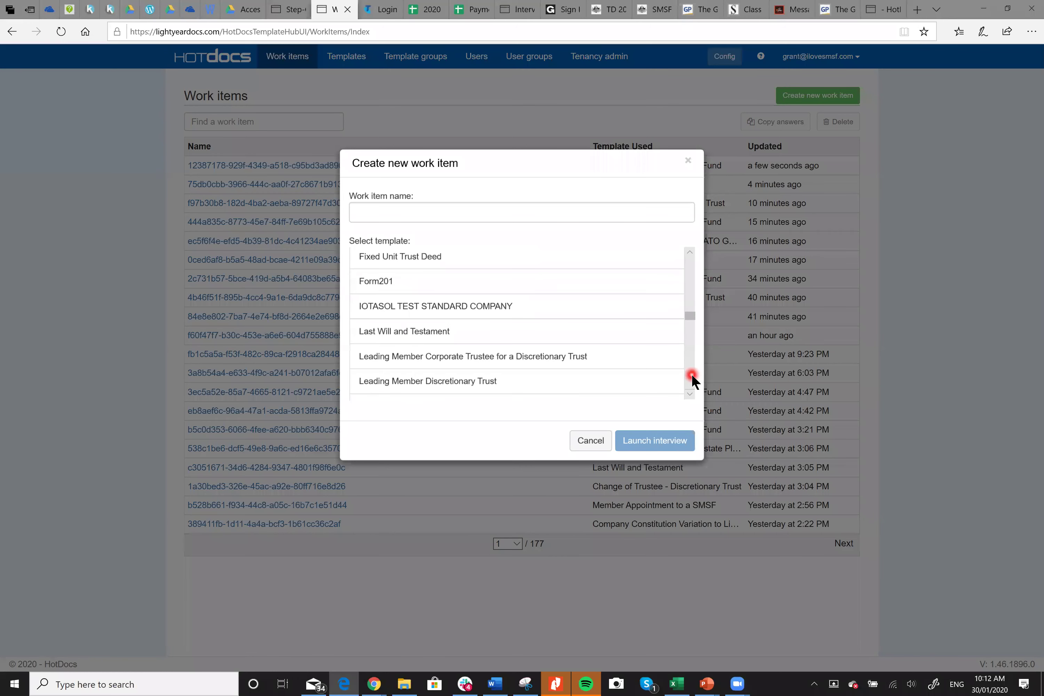
click(691, 373)
click(691, 373)
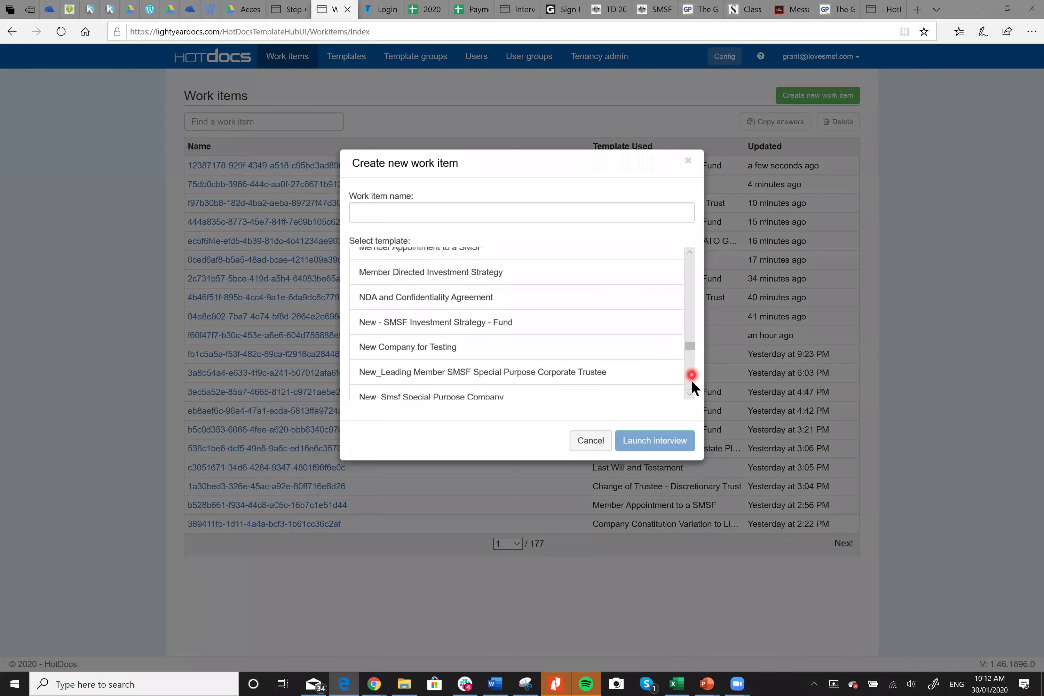
click(692, 382)
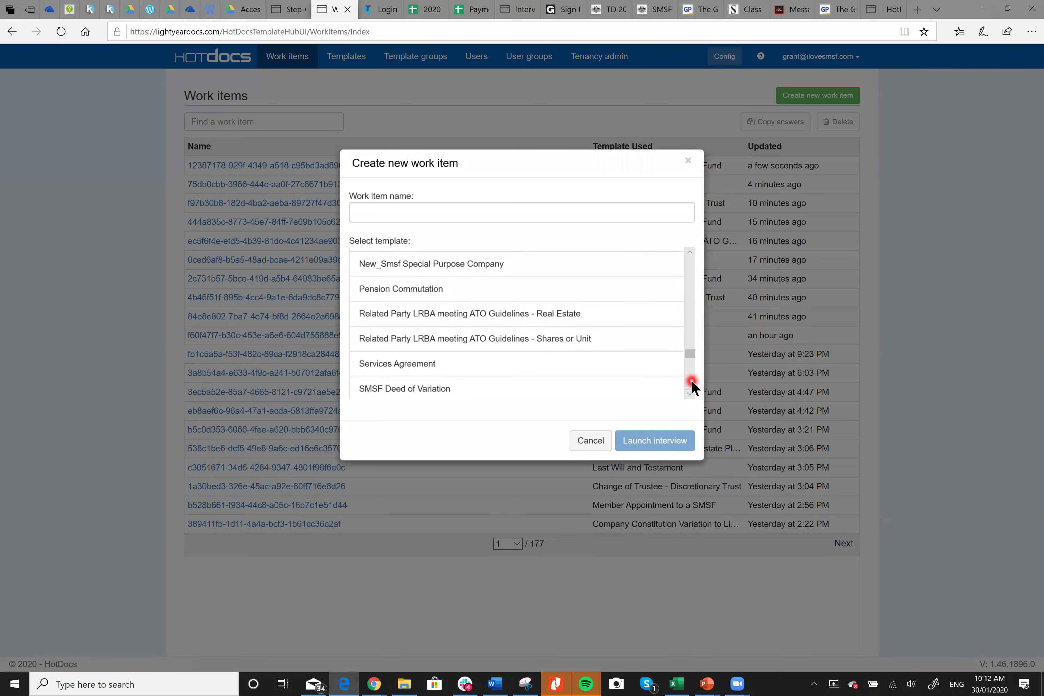
click(691, 382)
click(692, 382)
click(691, 382)
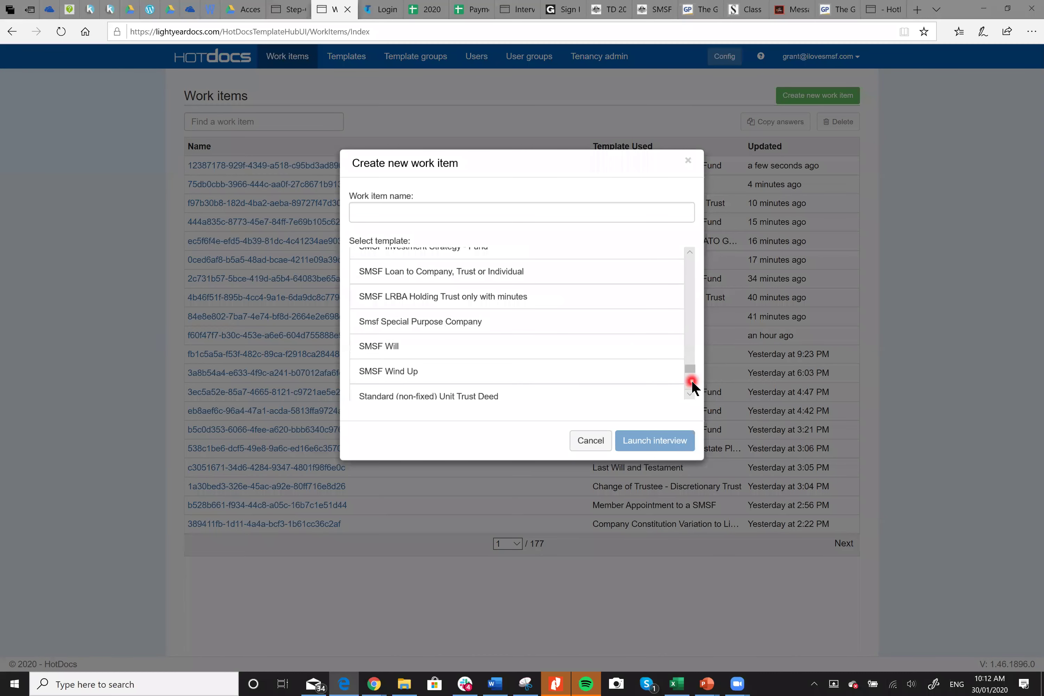
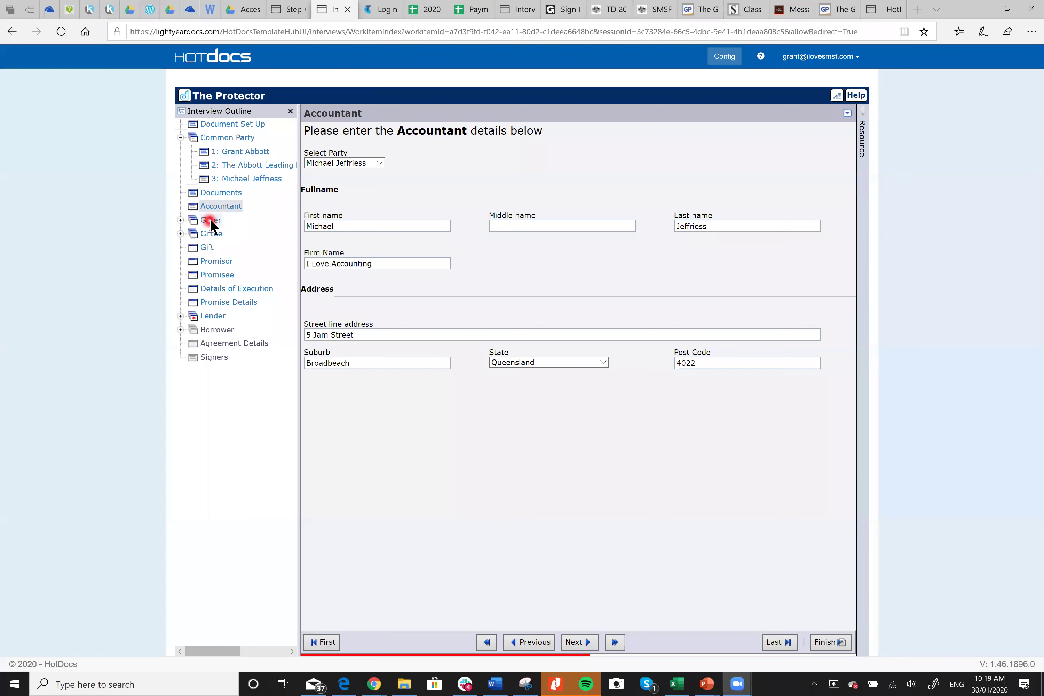
Set the Gifter as An Individual in The Protector interview and fill in the details from the first listed common party.
click(481, 224)
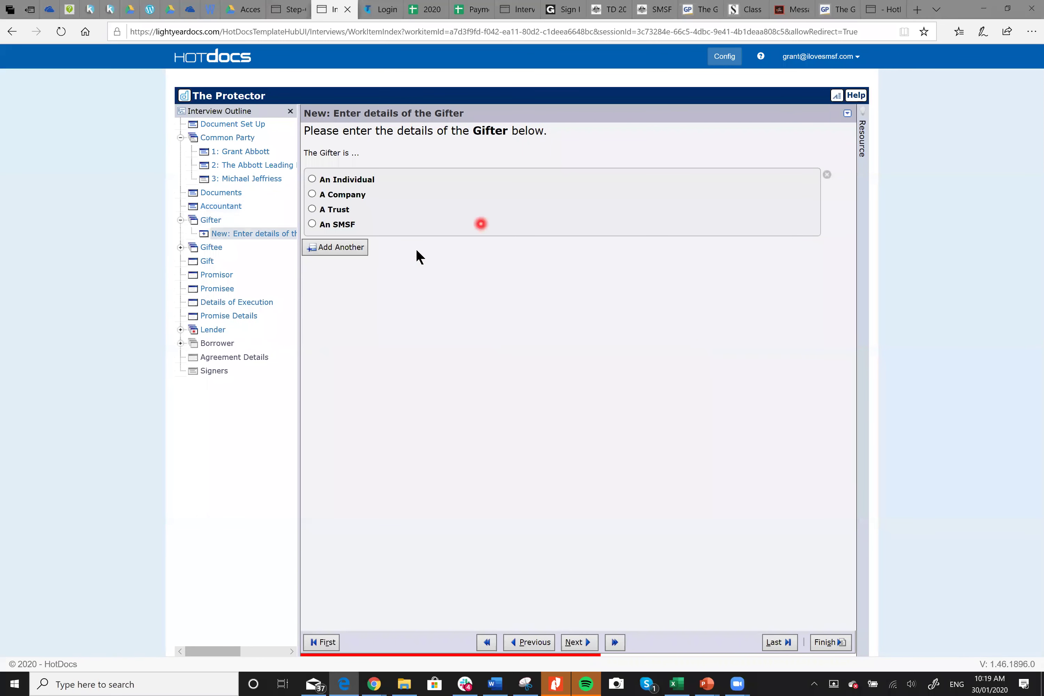
click(312, 179)
click(392, 213)
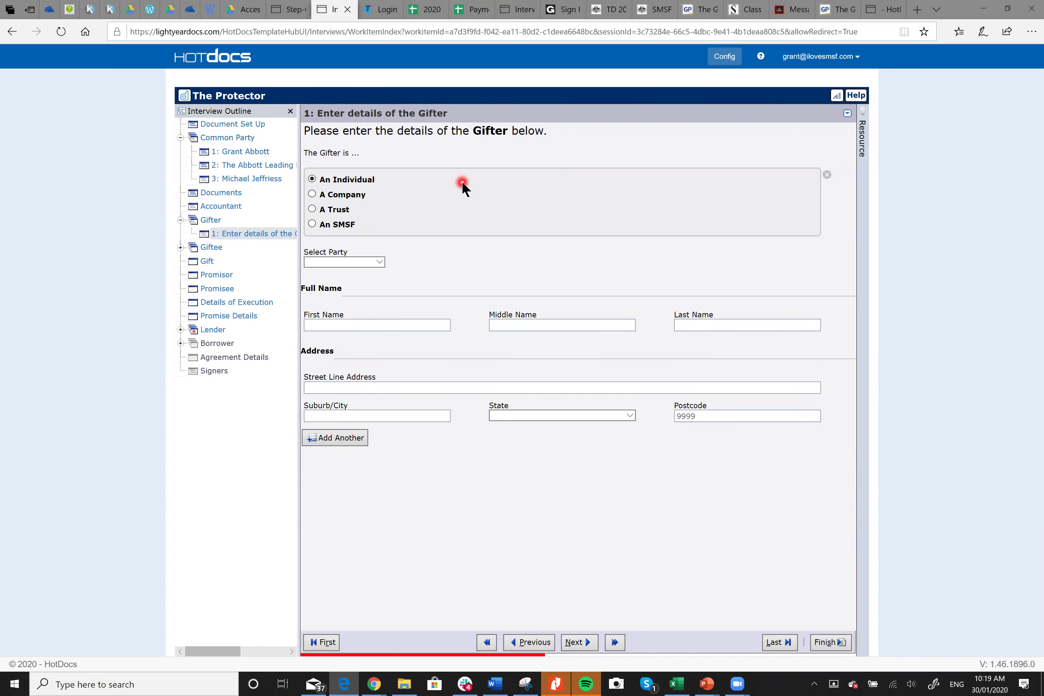
click(380, 264)
click(352, 270)
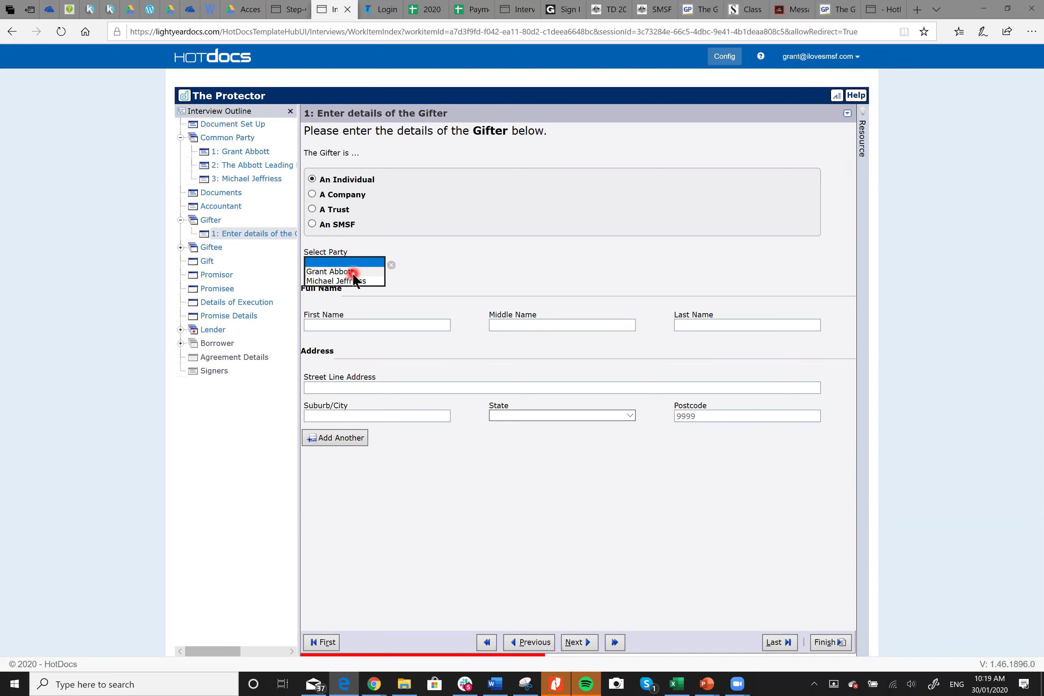
Set the Giftee as A Trust and fill in its details by selecting the existing leading member discretionary trust.
click(217, 249)
click(335, 224)
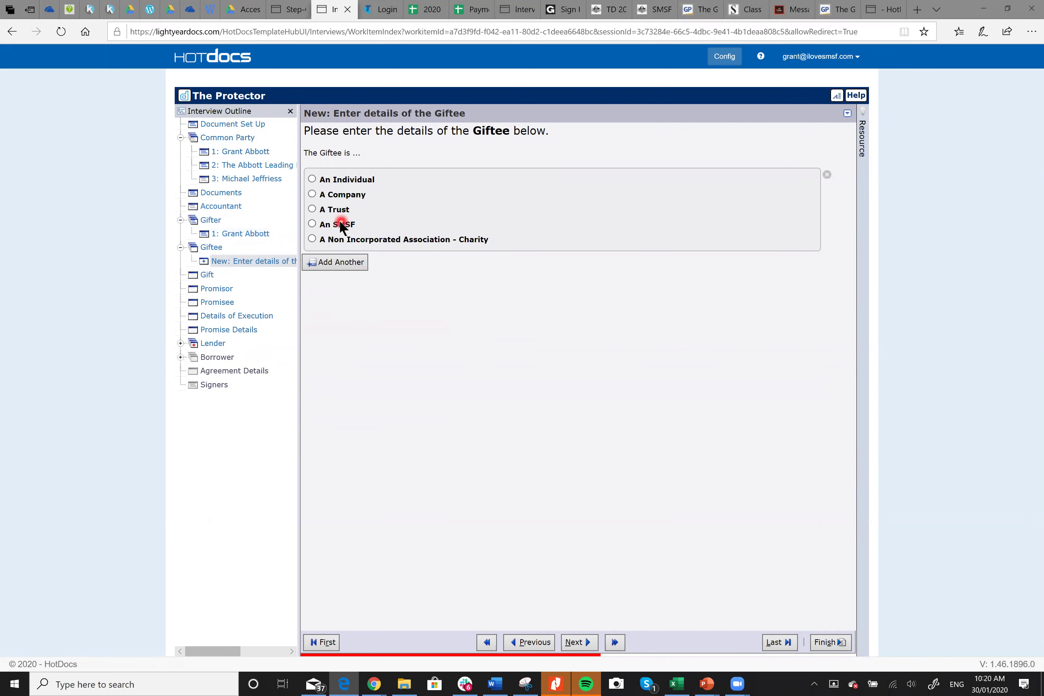
click(385, 179)
click(328, 209)
click(314, 207)
click(414, 253)
click(497, 277)
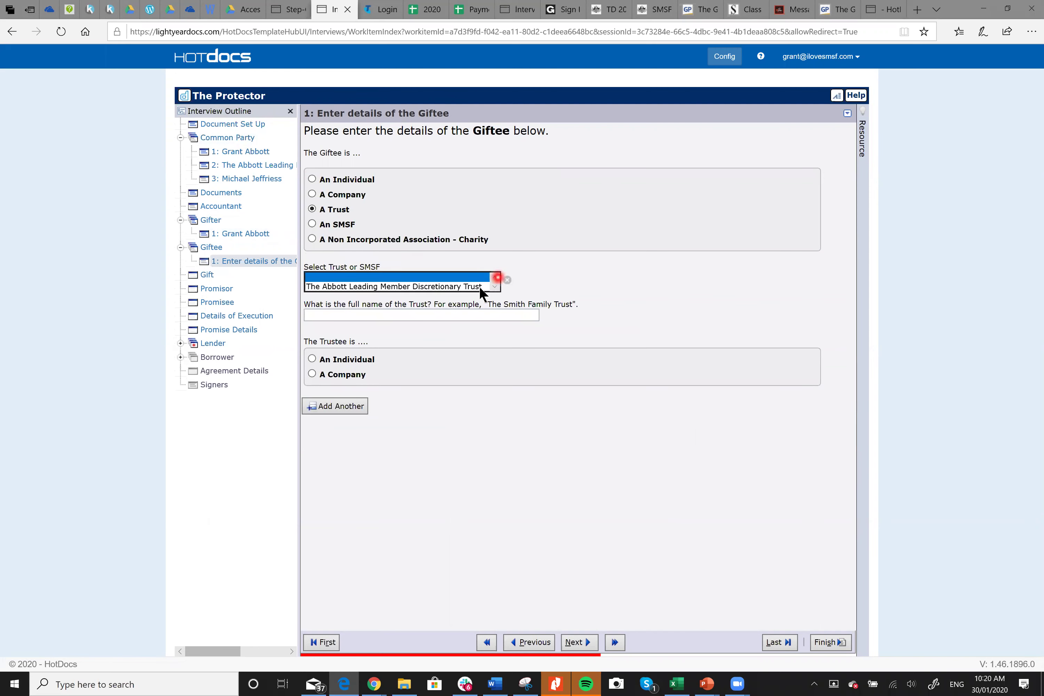
click(476, 286)
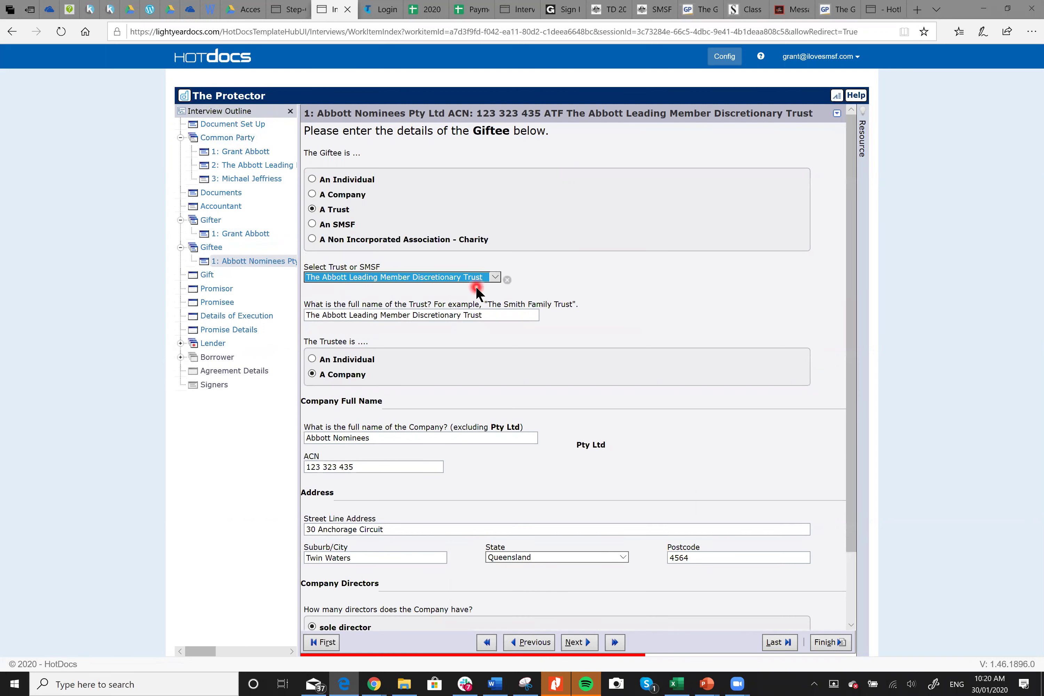
Open the Gift details and set the date of deed to 31/01/2020 and the governing state to Queensland.
click(202, 276)
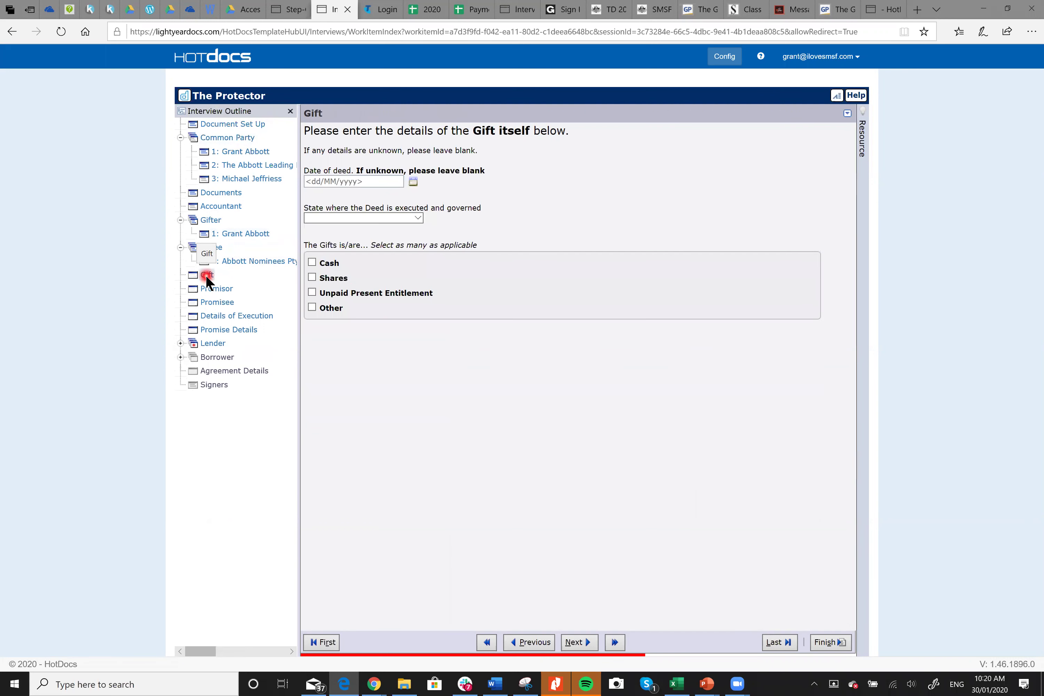
click(351, 291)
click(427, 241)
click(413, 187)
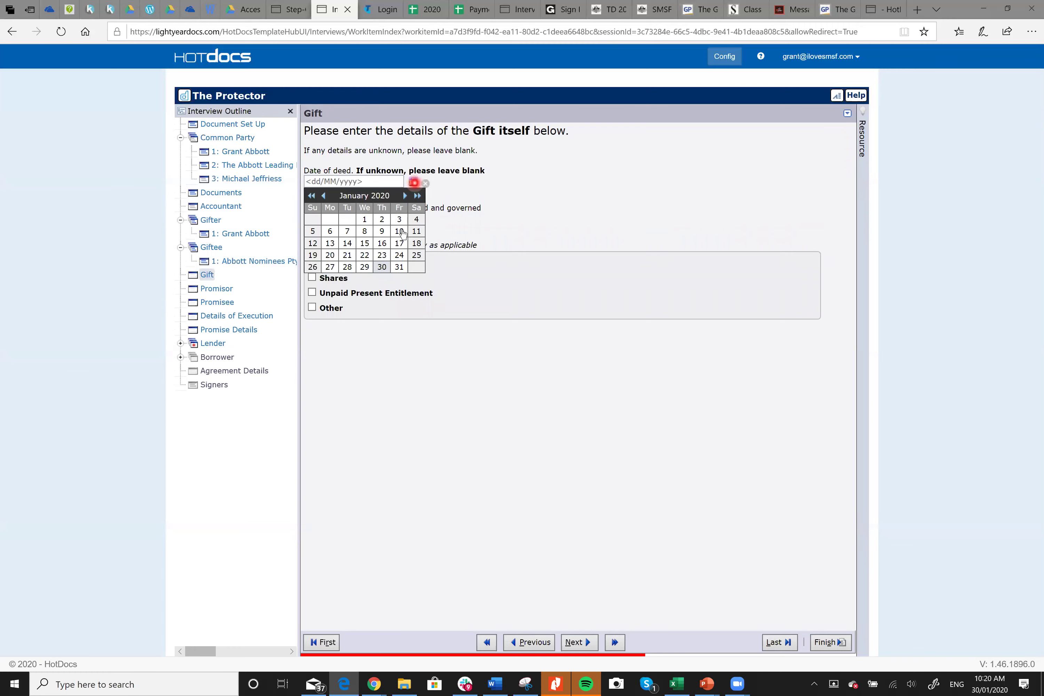
click(399, 270)
click(476, 229)
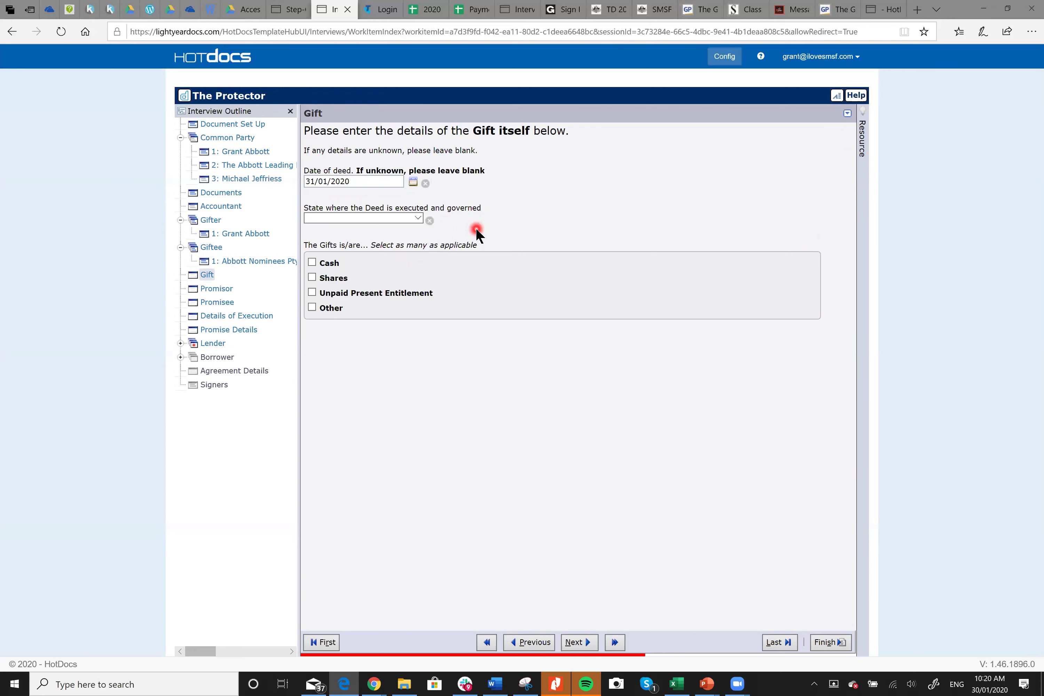
click(414, 218)
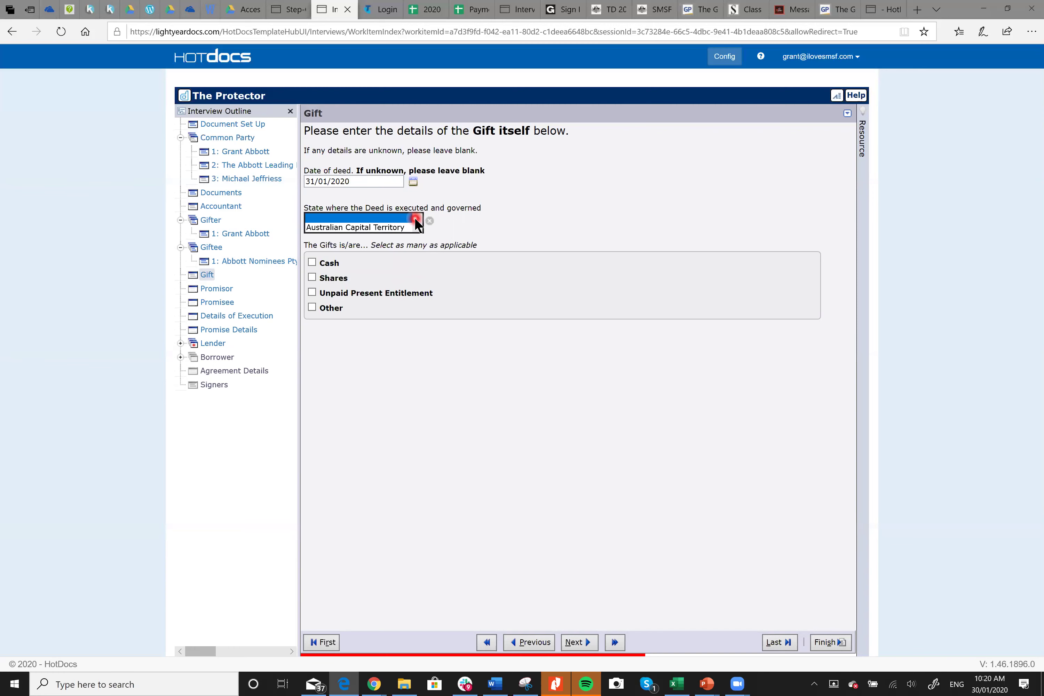
click(362, 254)
click(496, 220)
Include Cash in the gifts, with the details "All cash deposits ar any bank or other cash management instituion".
click(311, 266)
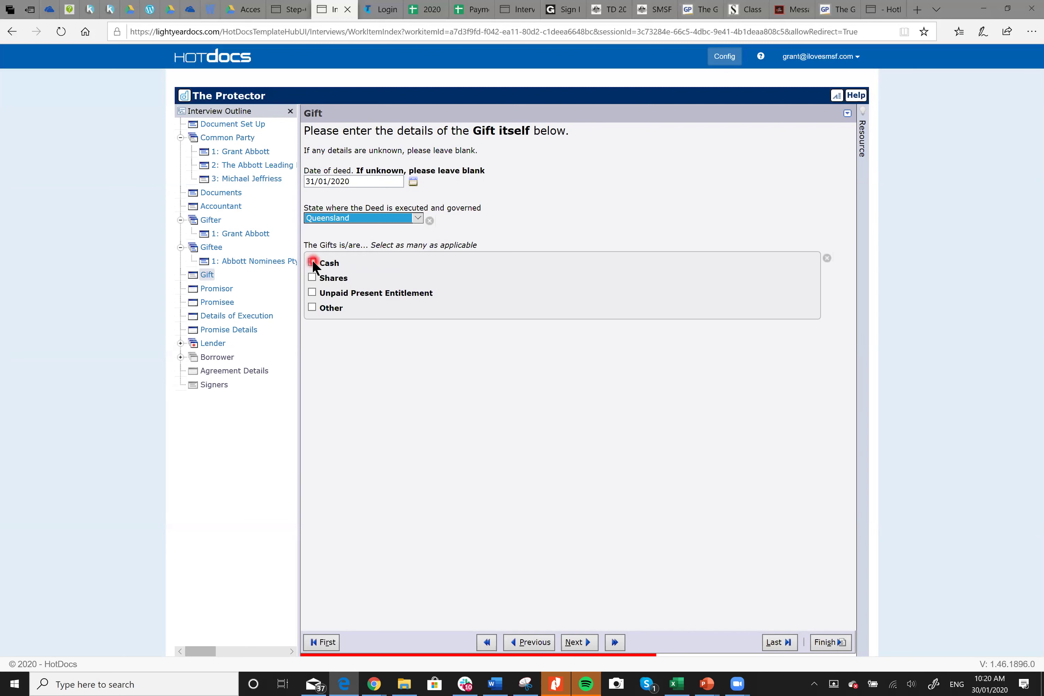
click(312, 278)
click(363, 346)
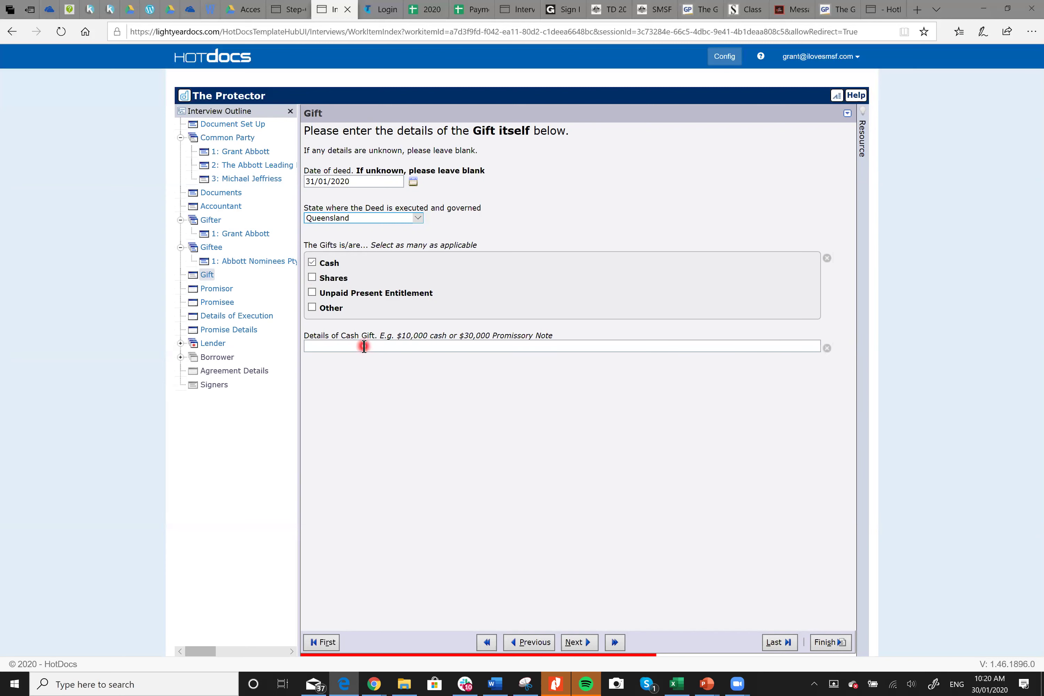
text(All cAsh)
key(BackSpace)
key(BackSpace)
key(BackSpace)
key(BackSpace)
text(a)
key(BackSpace)
text(cash deposit ar any bank or other )
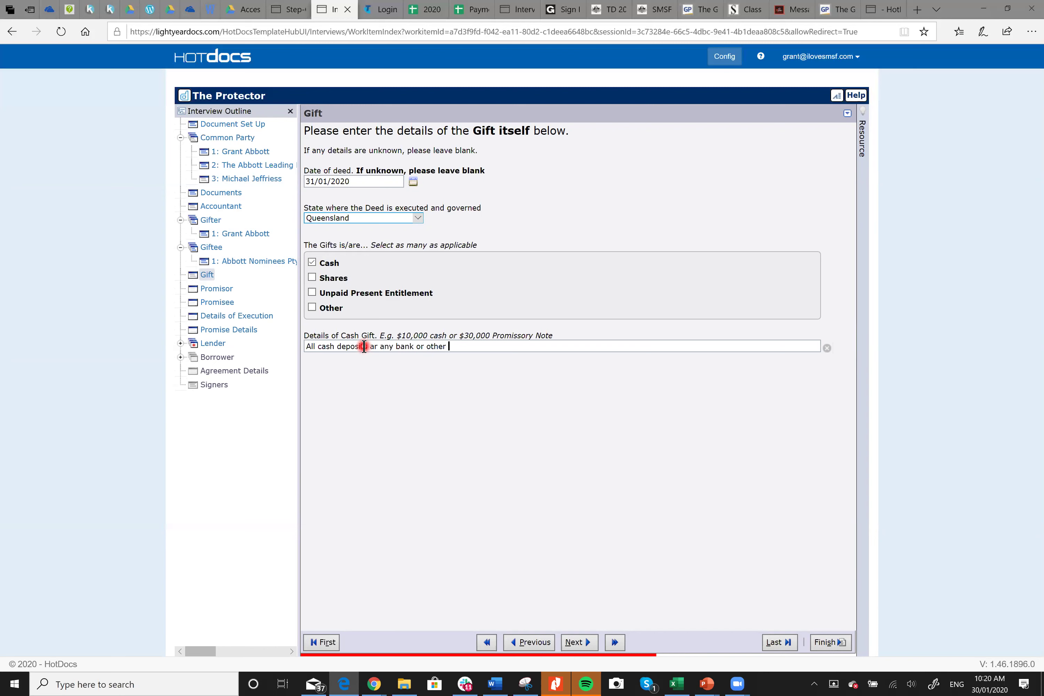
text(cash management instituion)
Include Shares with the details "All shares in the LightYear Group" and Unpaid Present Entitlement with "UPEs from my or any trust".
click(312, 277)
click(359, 385)
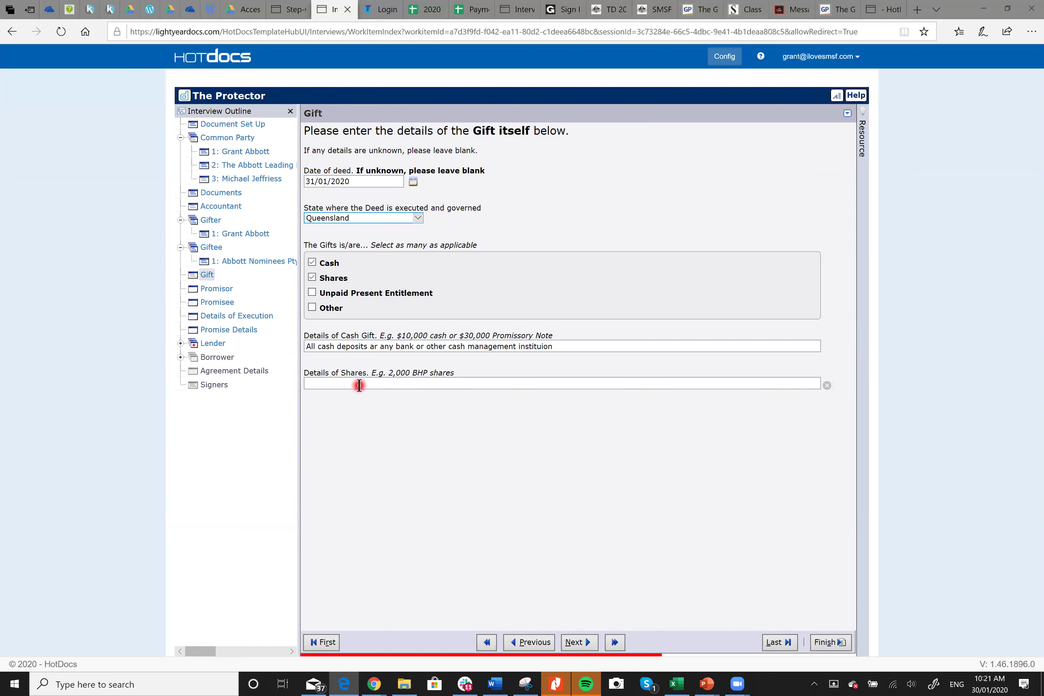
text(All shares in the LightYear Group)
click(312, 292)
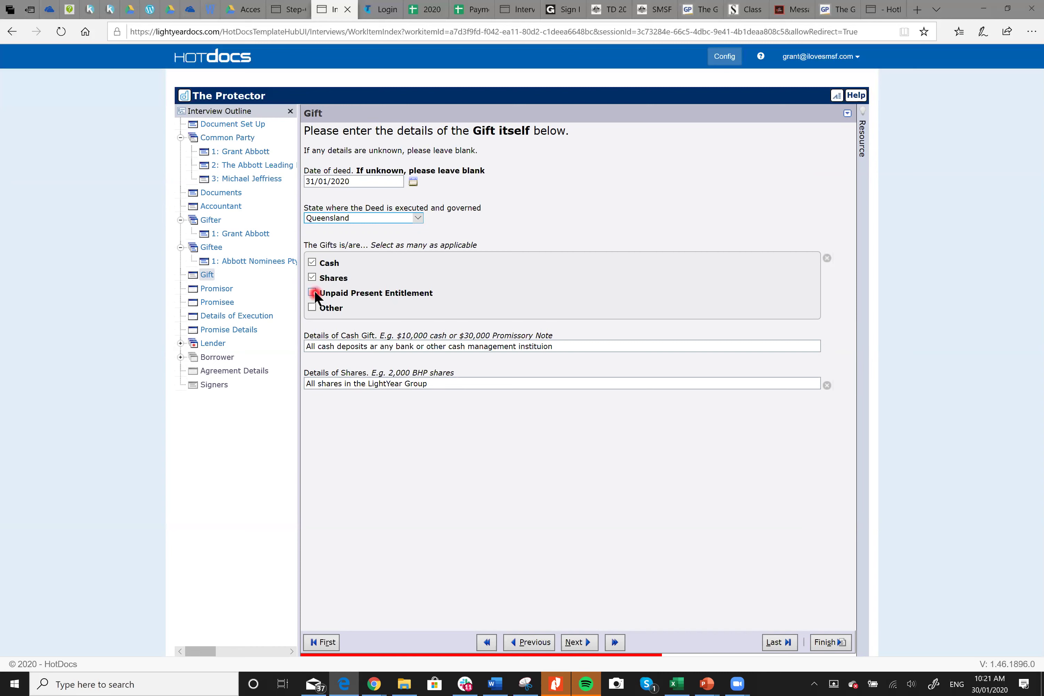
click(393, 412)
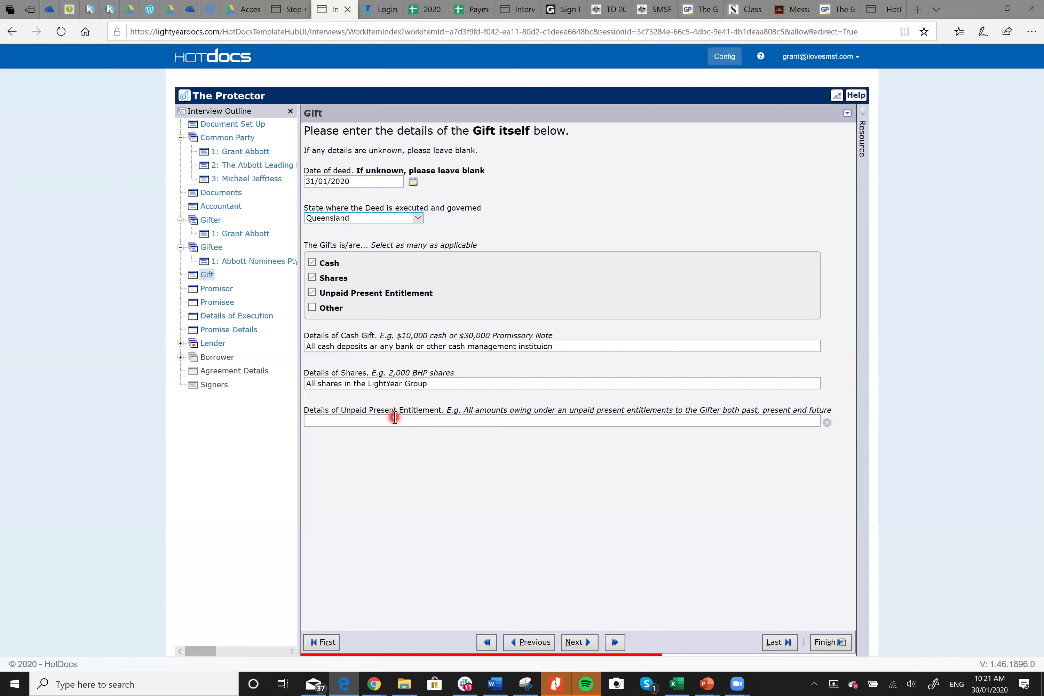
text(UPEs from my or any trust)
Include Other in the gifts, with the details "All gold held in custodial trust".
click(312, 307)
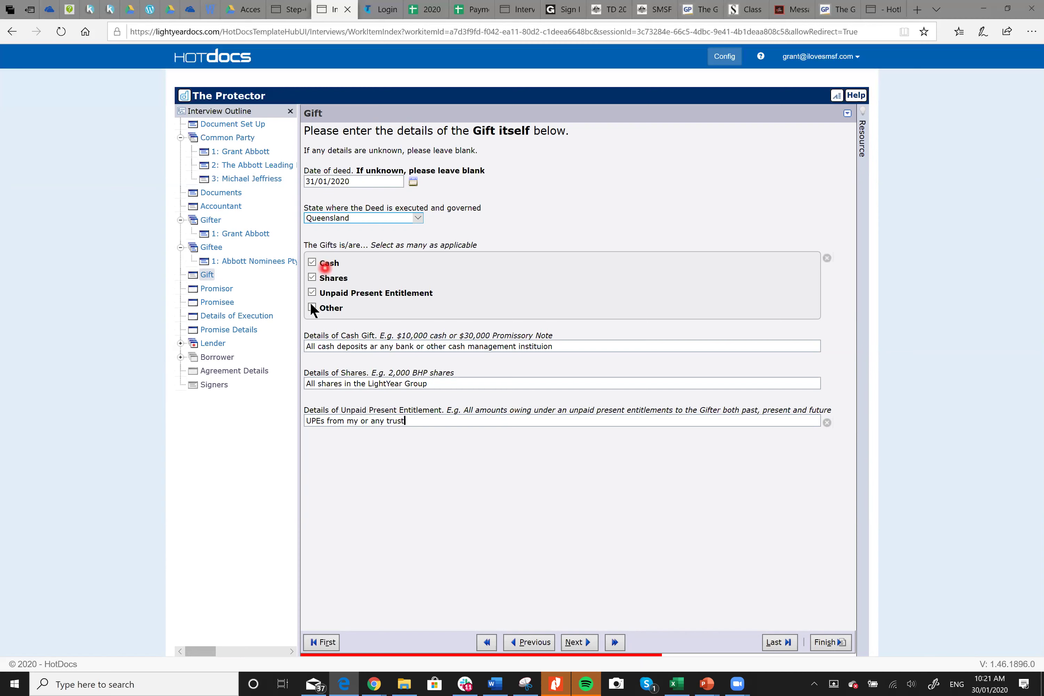
click(347, 459)
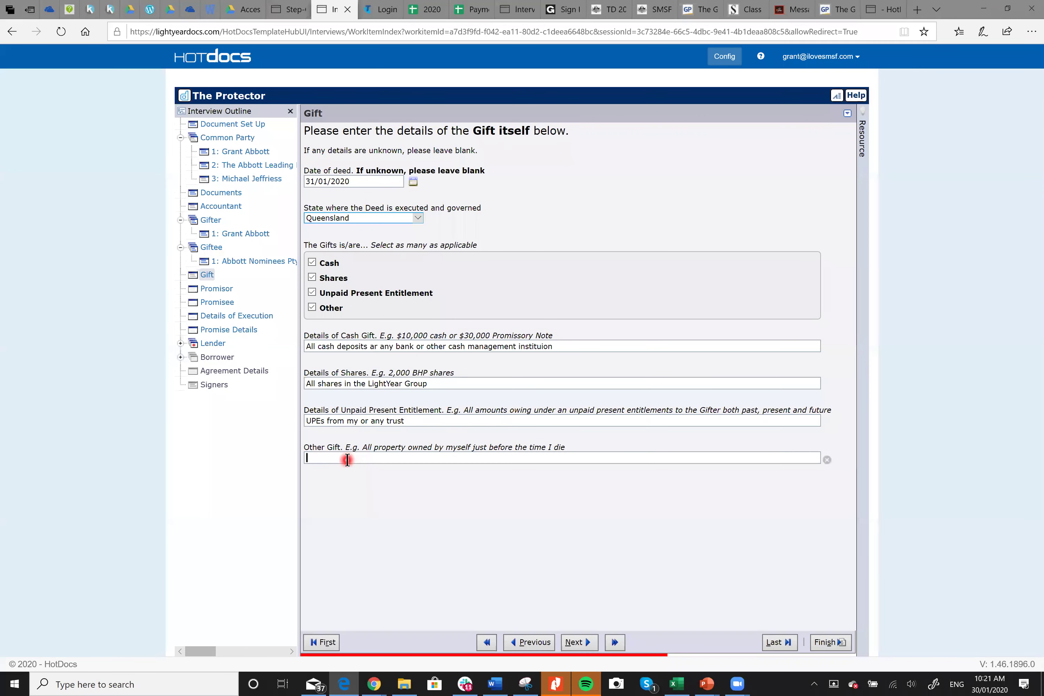
text(All gold held in custodial trust)
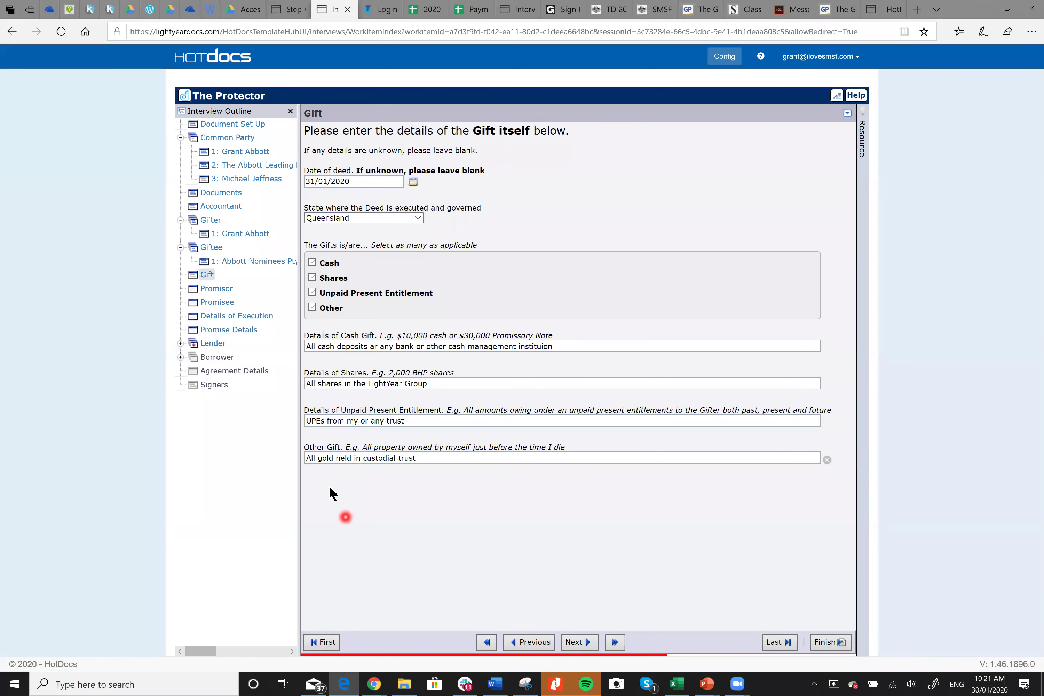
click(441, 515)
Set the Promisor as An Individual and fill in the details from the first listed common party.
click(230, 300)
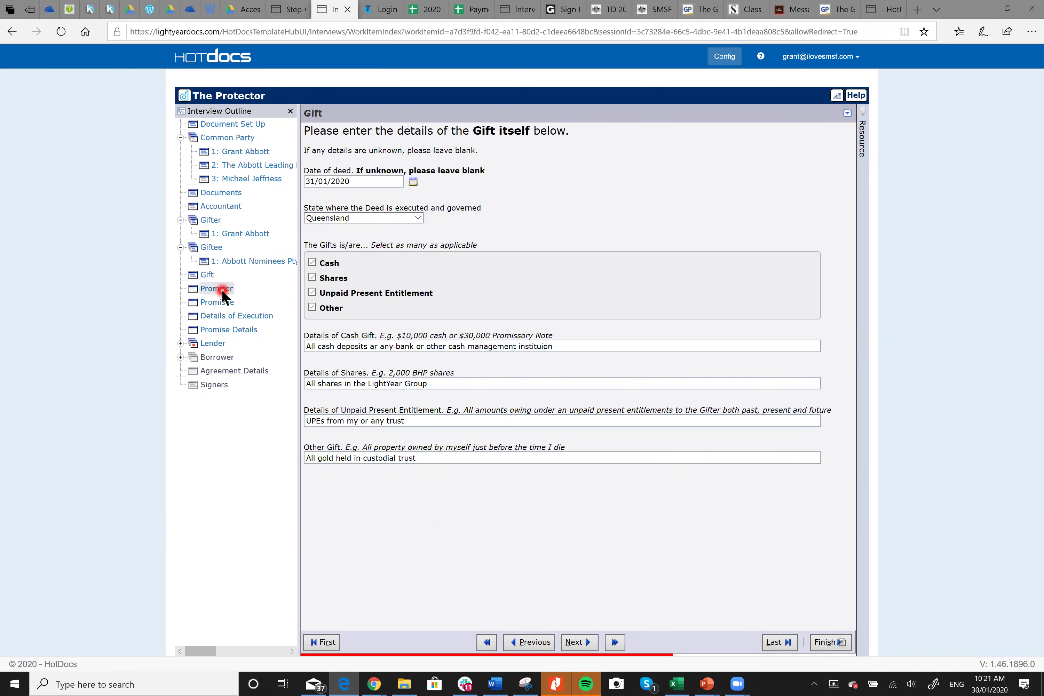
click(357, 178)
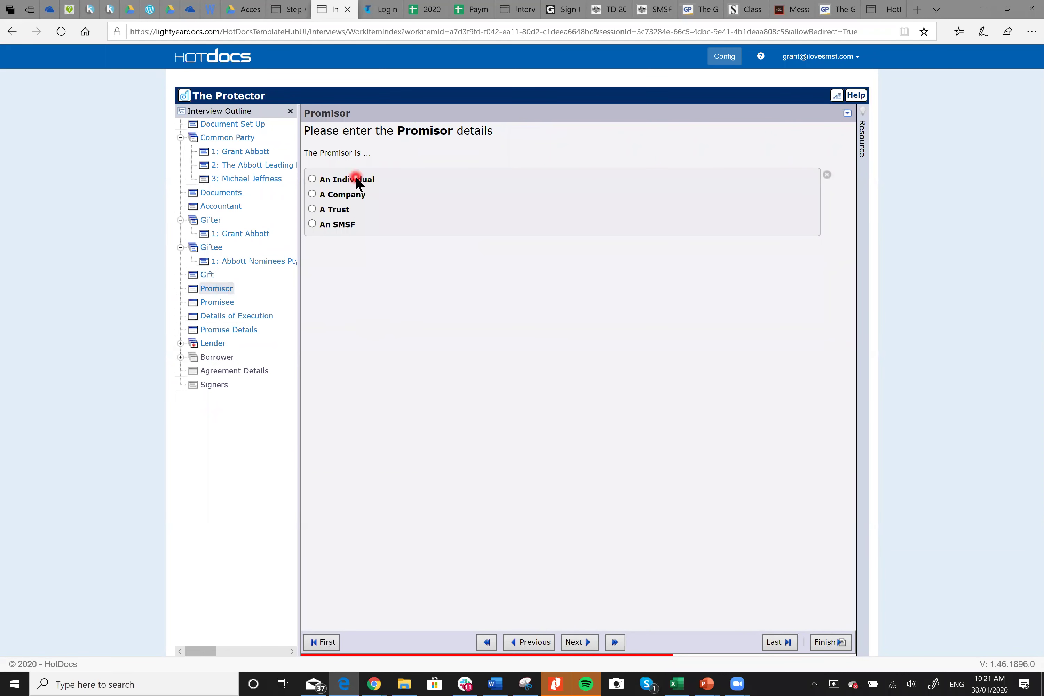
click(369, 263)
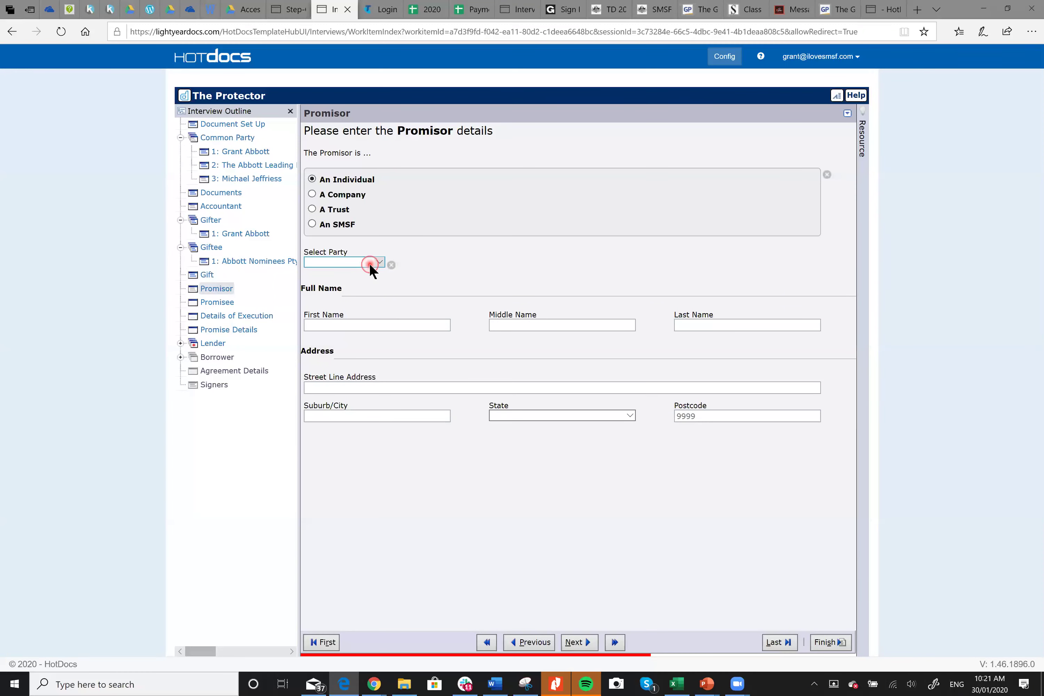
click(368, 272)
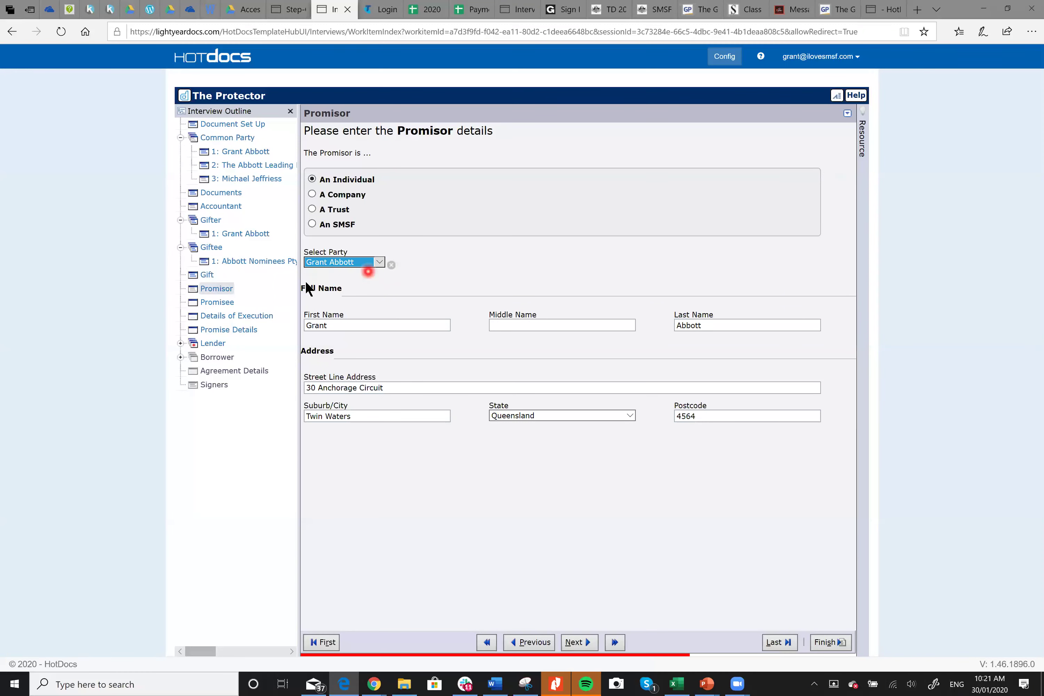
Set the Promisee as A Trust and fill in its details from the existing leading member discretionary trust.
click(229, 306)
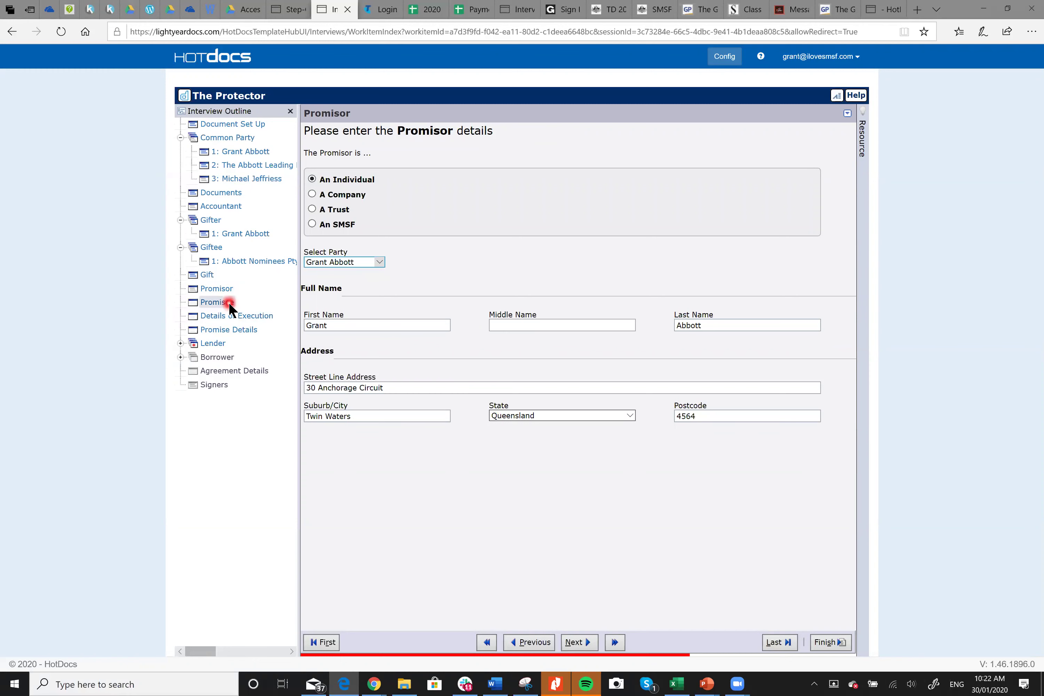
click(337, 211)
click(360, 260)
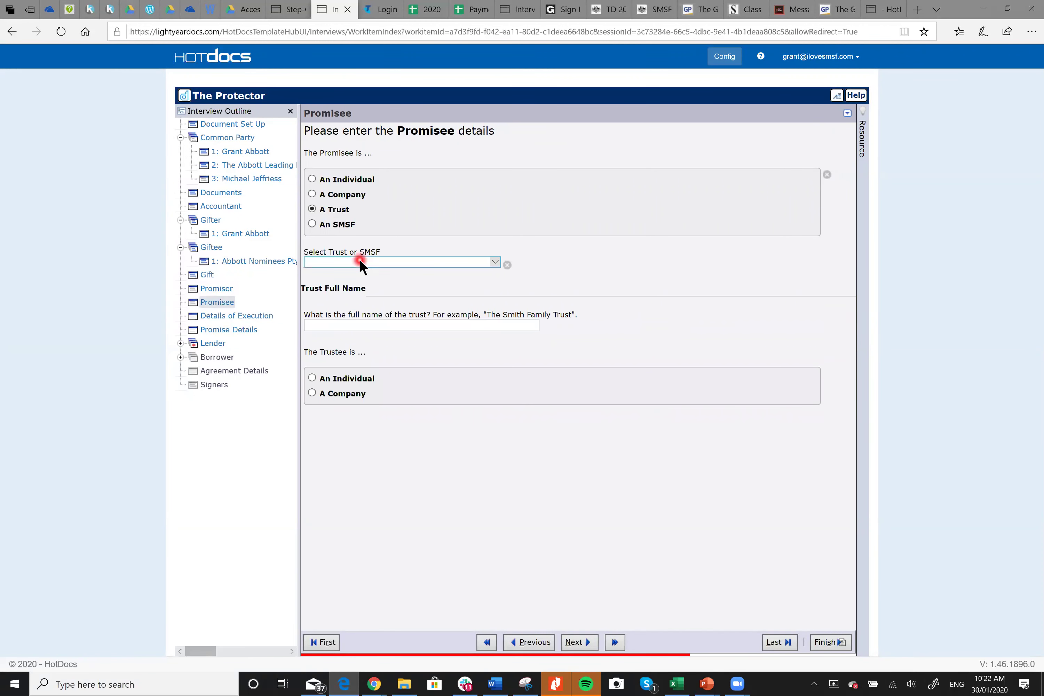
click(371, 270)
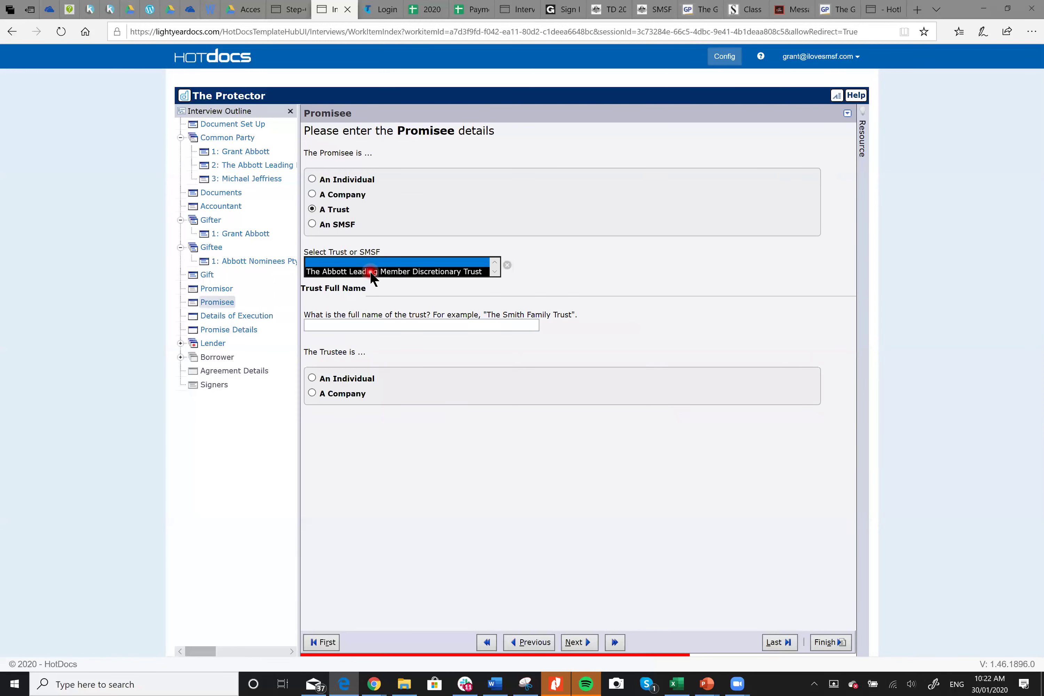
click(271, 272)
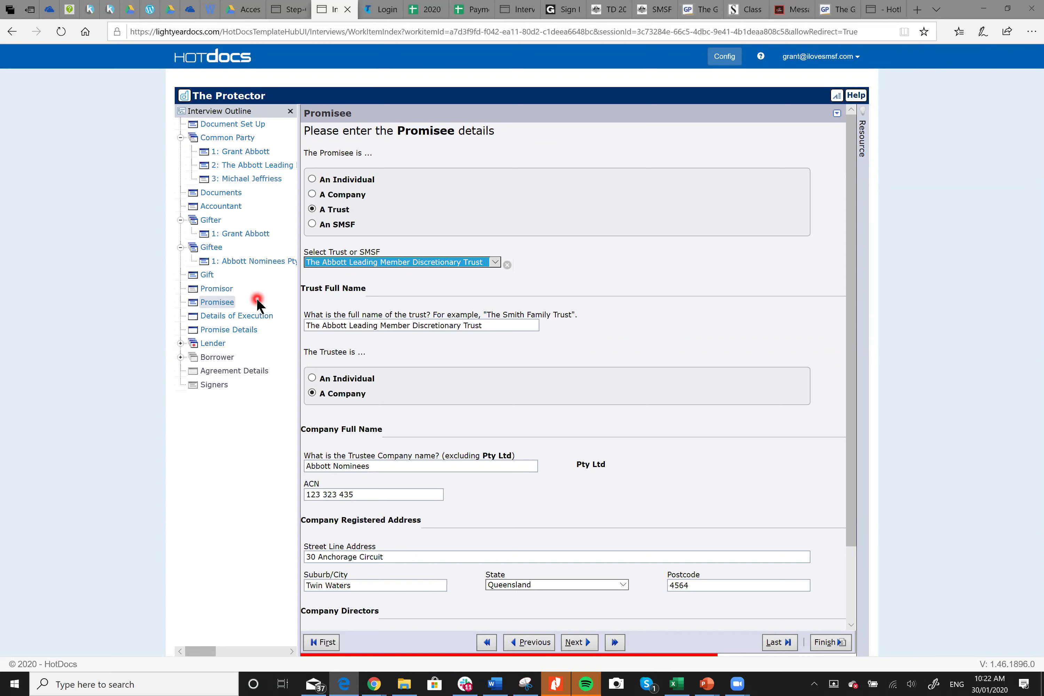
In the Details of Execution, set the promissory note's execution date to 31/01/2020 and its governing law to Queensland.
click(239, 316)
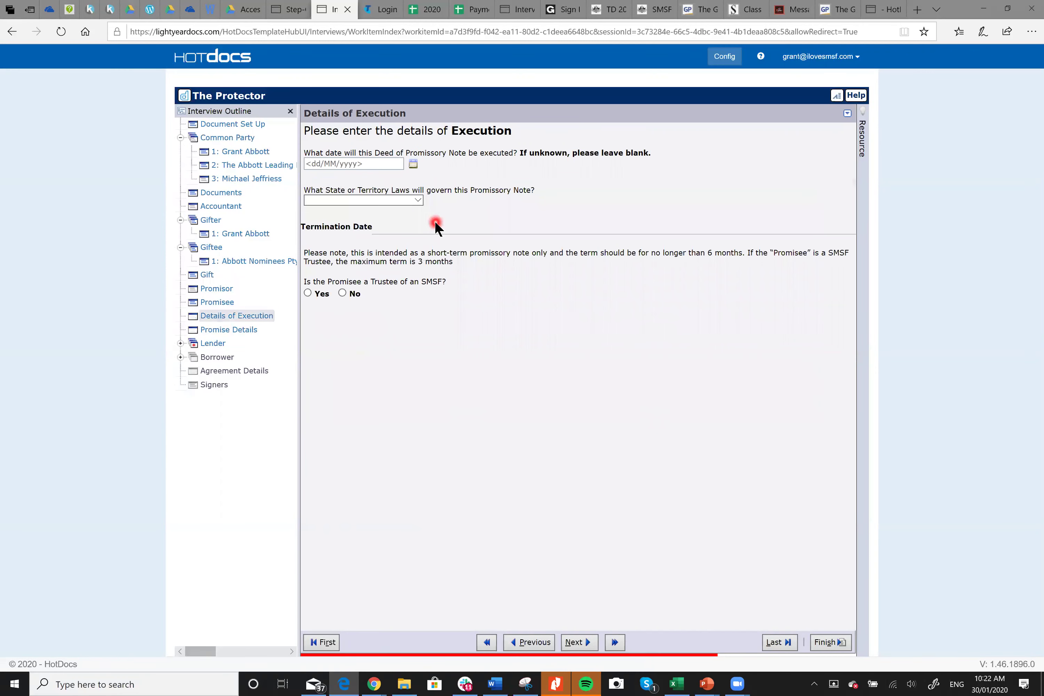
click(412, 164)
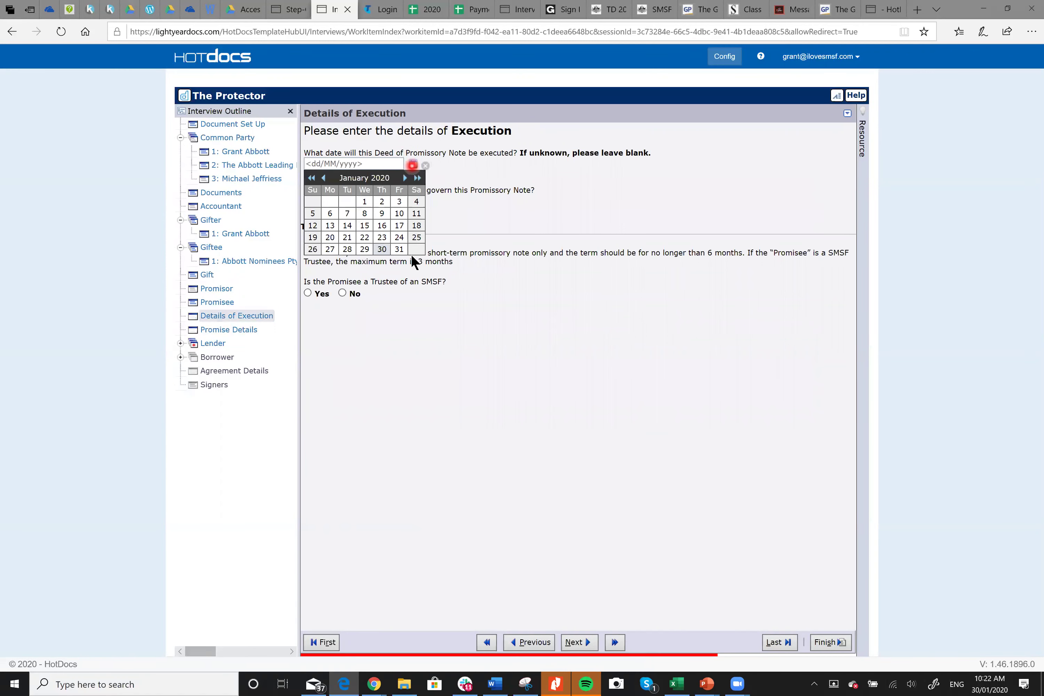
click(400, 251)
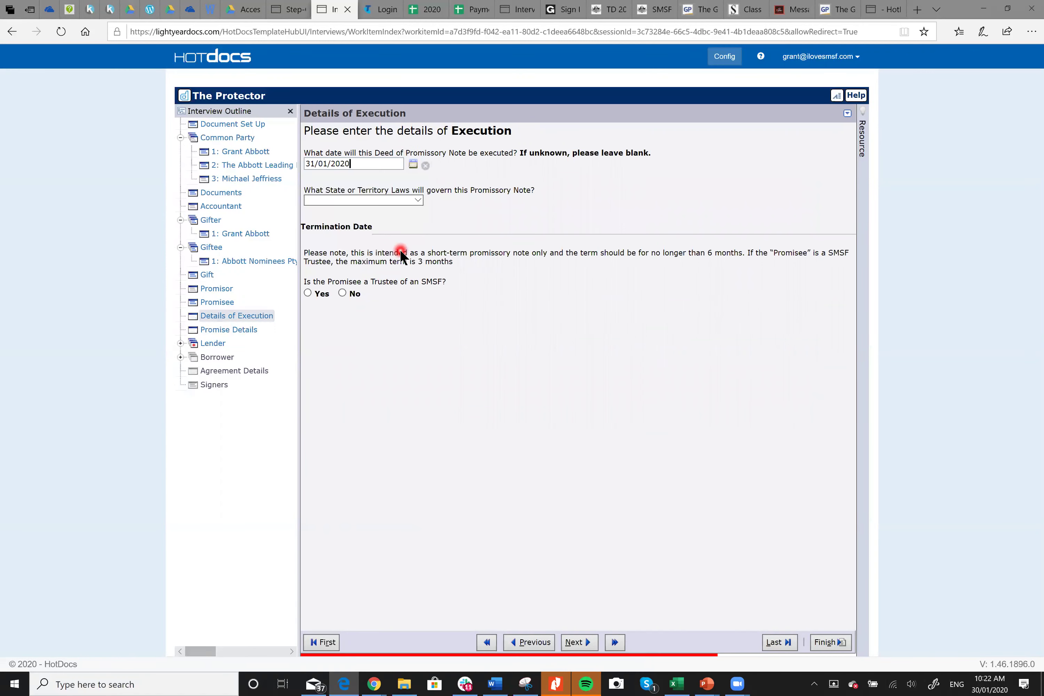
click(416, 200)
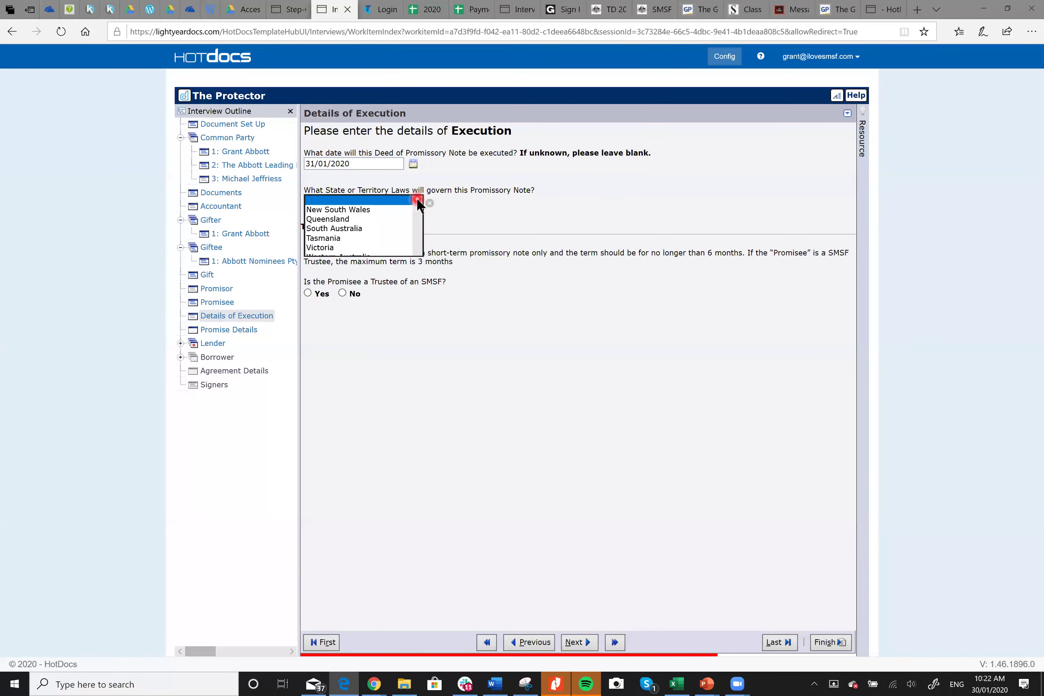
click(354, 219)
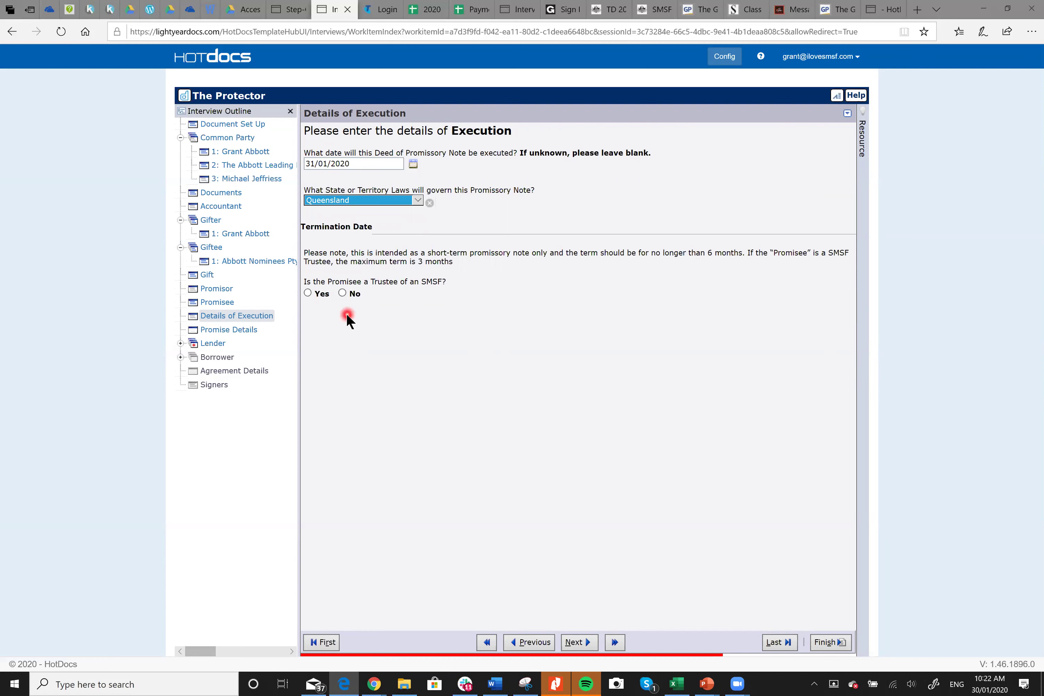
Answer No to the Promisee being a Trustee of an SMSF and set the termination date to 29/01/2021.
click(342, 292)
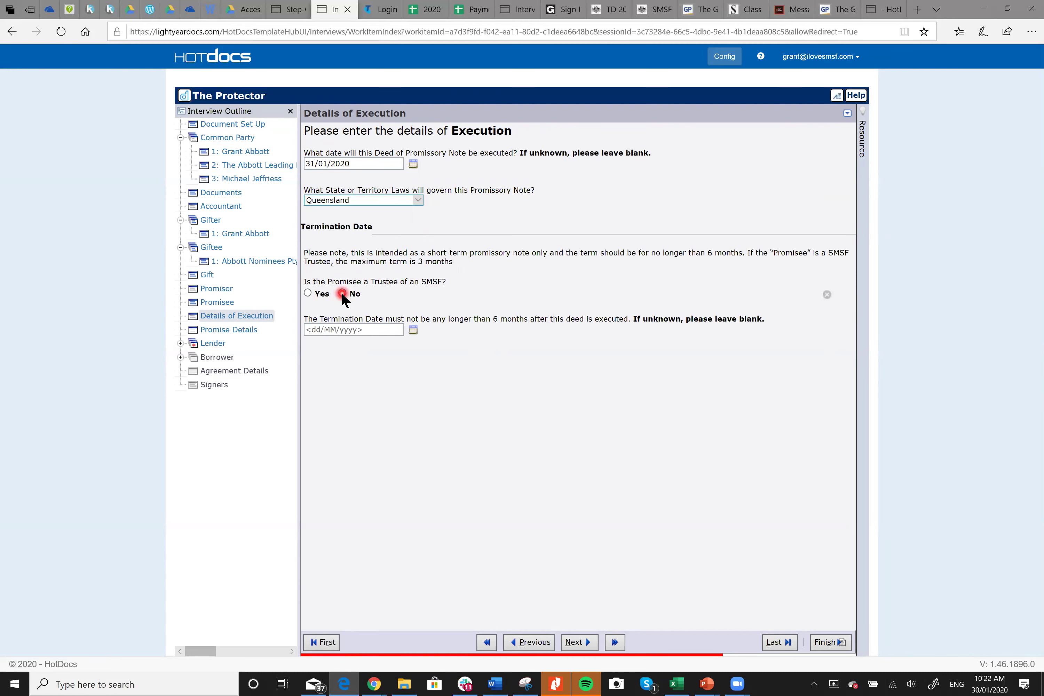
click(413, 331)
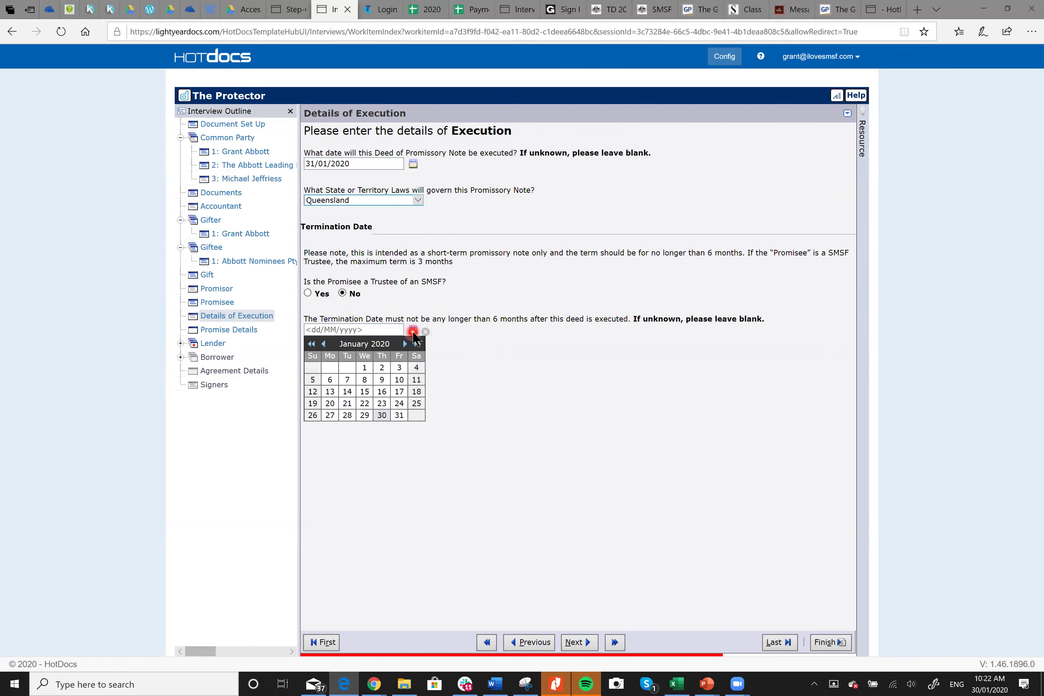
click(406, 343)
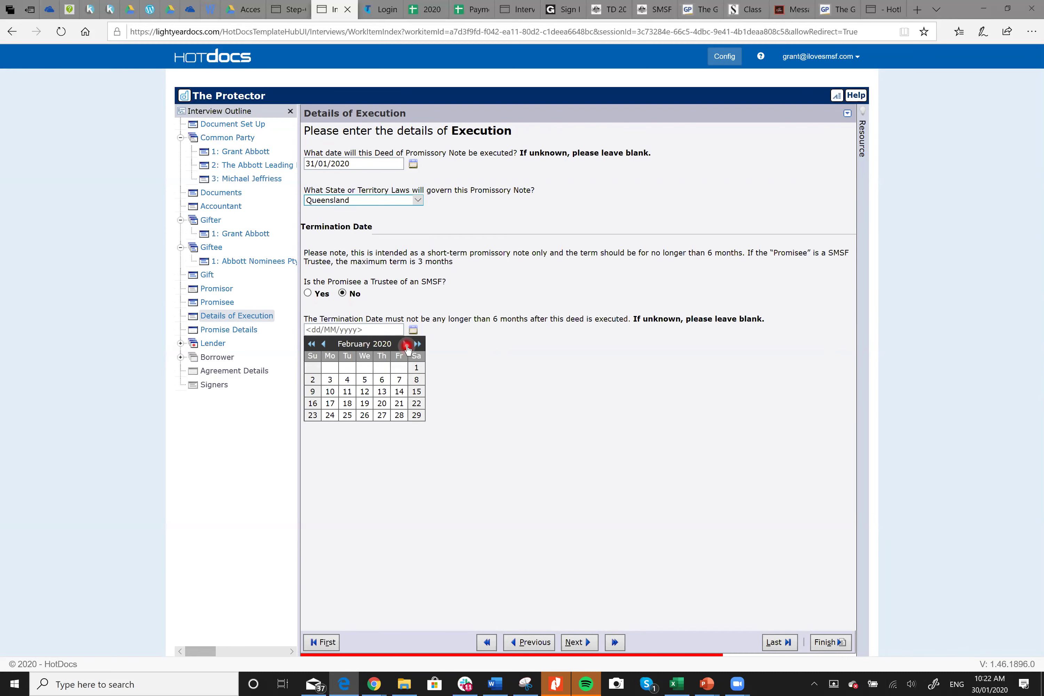
click(407, 345)
click(407, 345)
click(407, 345)
click(407, 344)
click(407, 345)
click(406, 345)
click(406, 345)
click(407, 345)
click(406, 345)
click(407, 345)
click(406, 345)
click(399, 415)
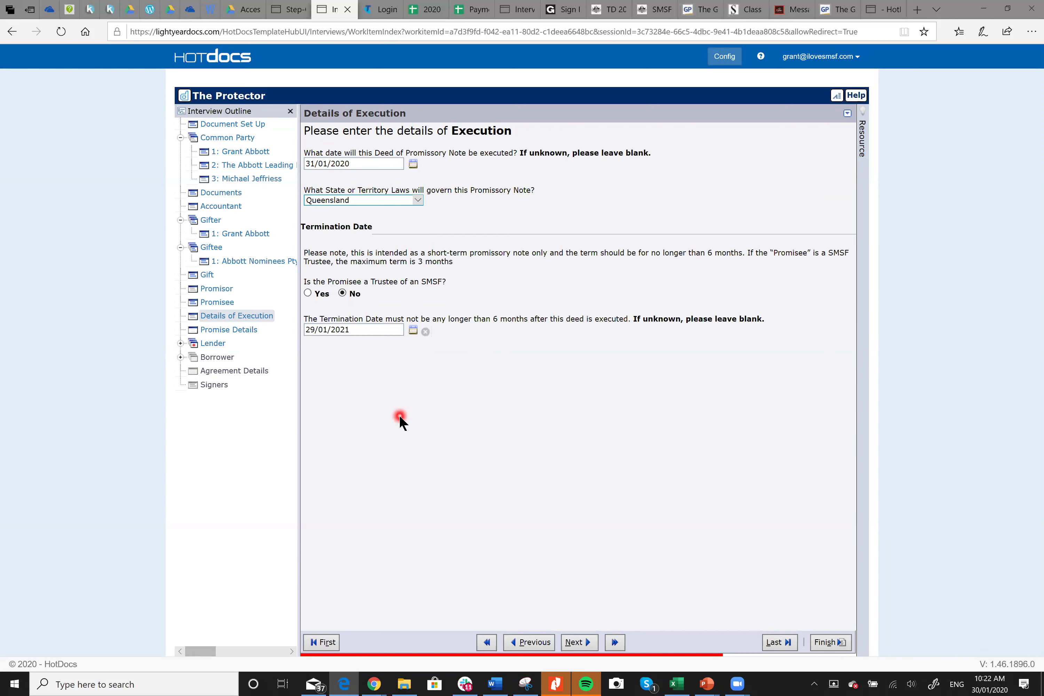
Open the Promise Details and try to enter $450,343 as the amount the Promisor will pay on the termination date.
click(236, 333)
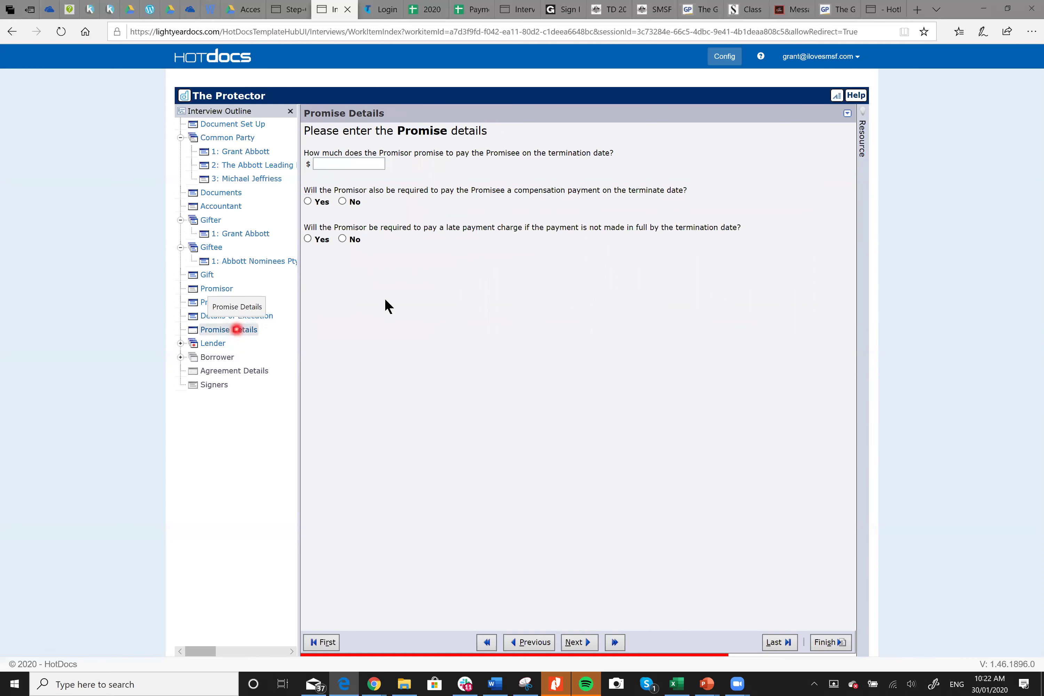
click(356, 162)
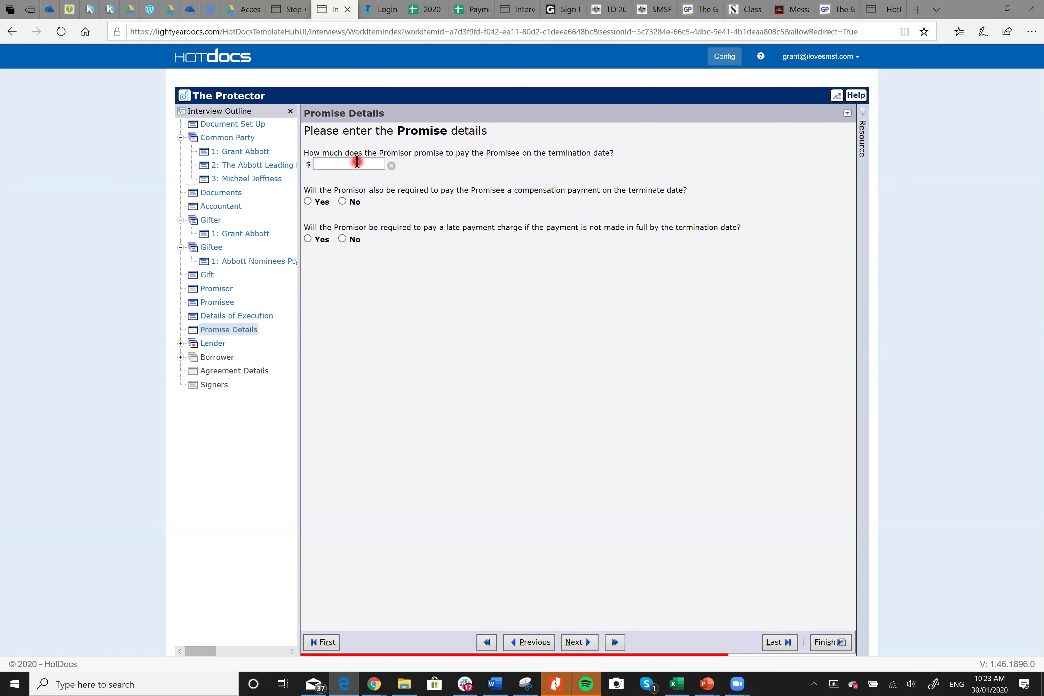
text($450,343)
click(341, 202)
click(344, 244)
click(341, 210)
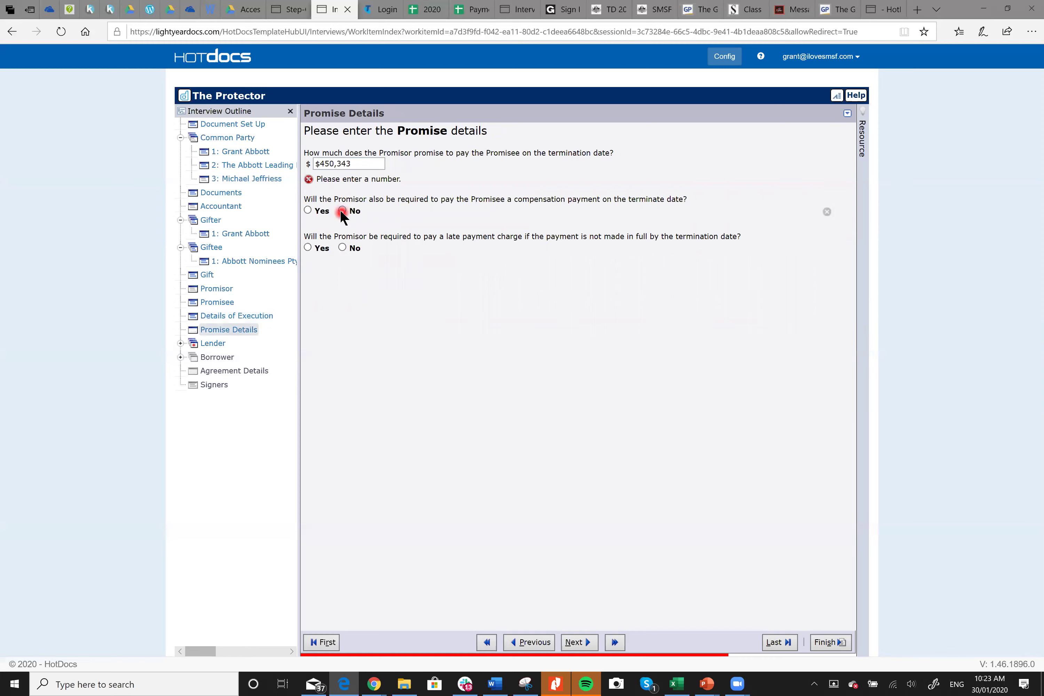
Replace the amount promised to the Promisee with 450341, without a currency symbol.
click(356, 165)
key(BackSpace)
key(BackSpace)
key(BackSpace)
key(BackSpace)
key(BackSpace)
key(BackSpace)
key(BackSpace)
key(BackSpace)
text(45)
text(0,34)
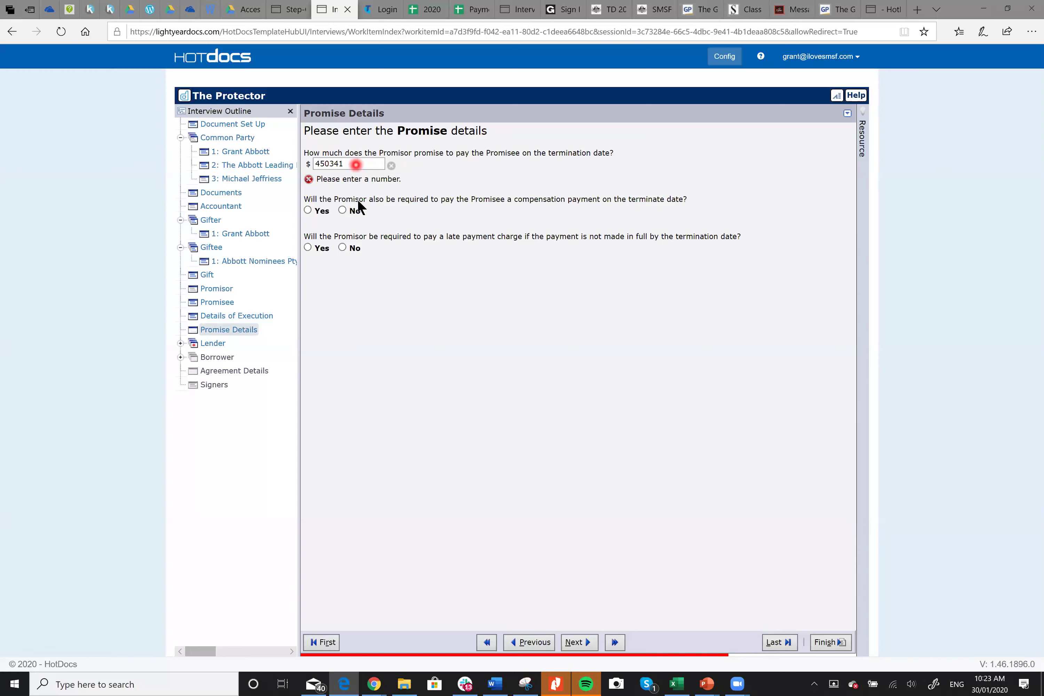
text(1)
click(343, 209)
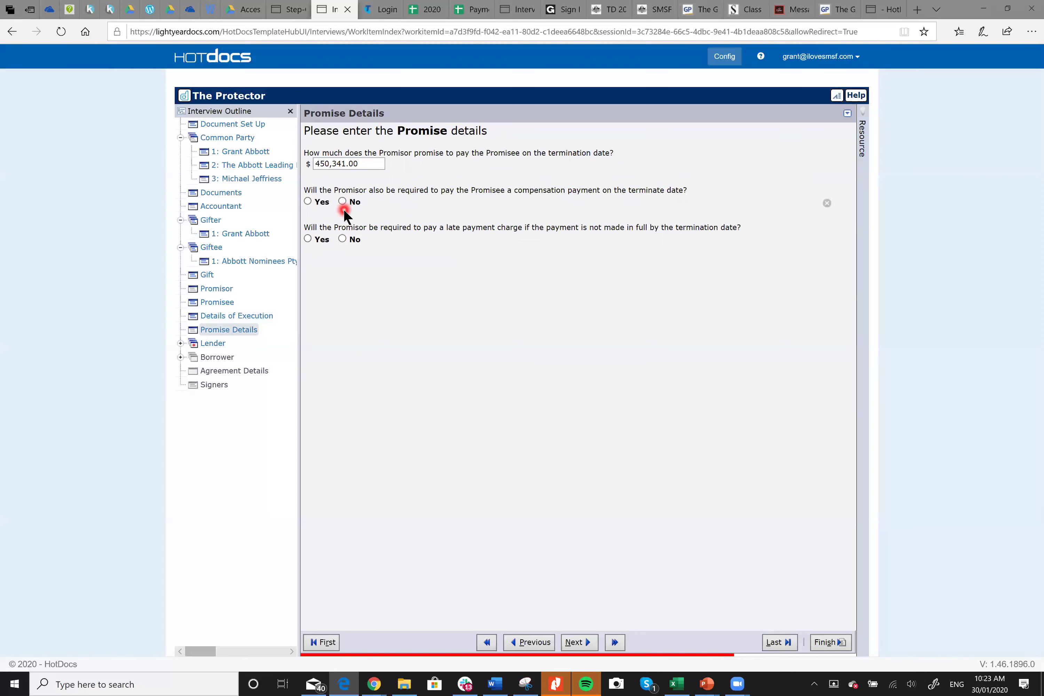
Answer No to the late payment charge and set the lender as trustee of the existing leading member discretionary trust.
click(341, 238)
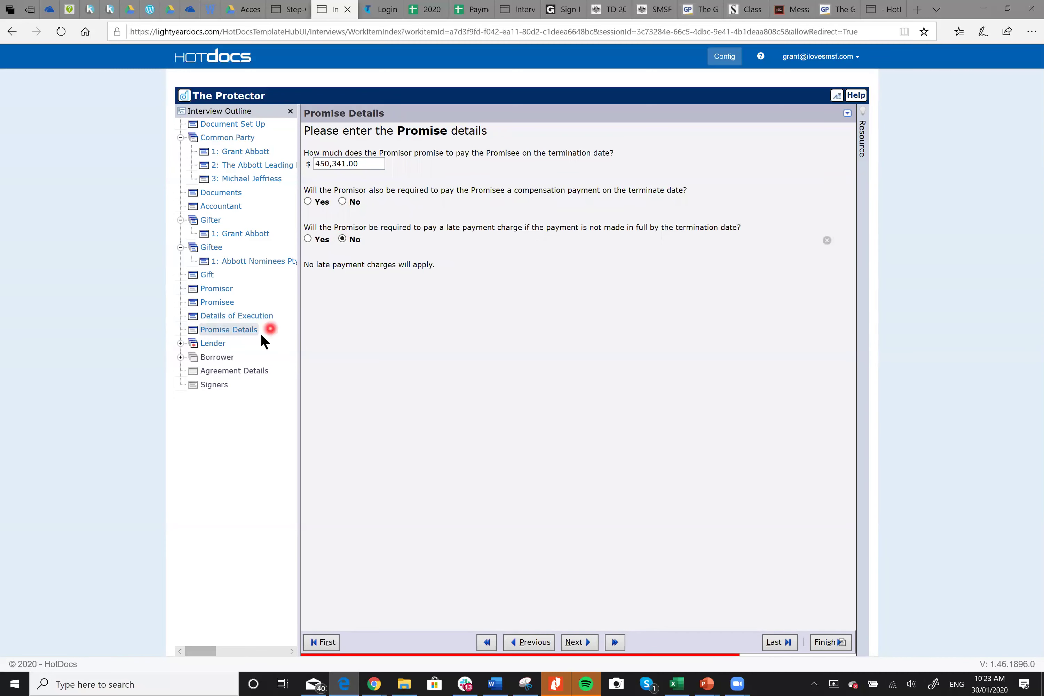
click(220, 343)
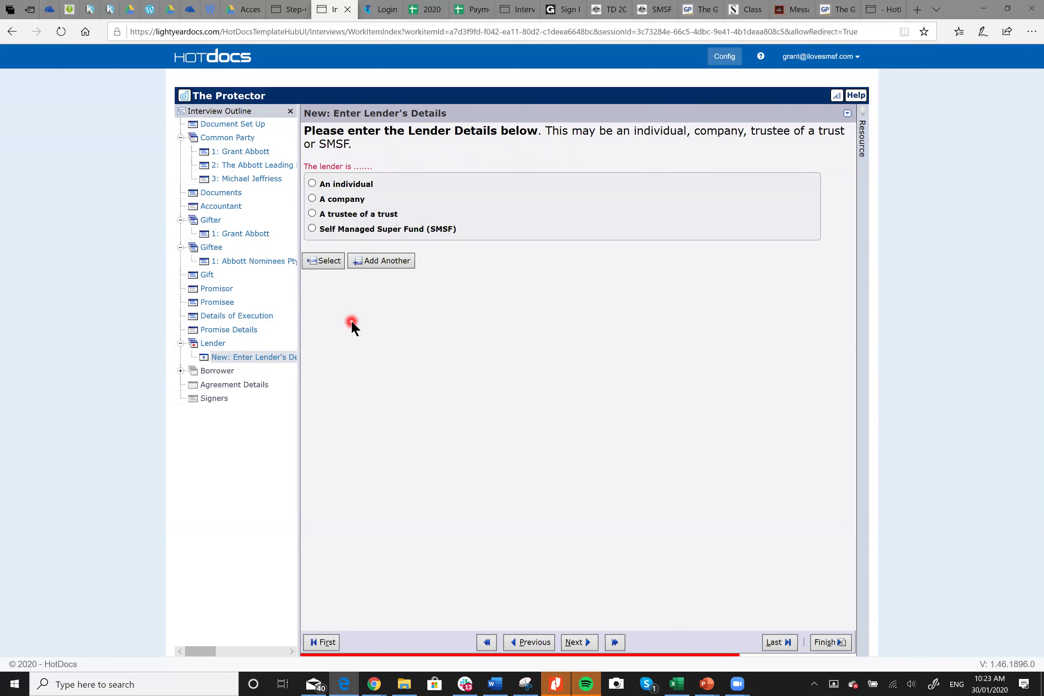
click(326, 213)
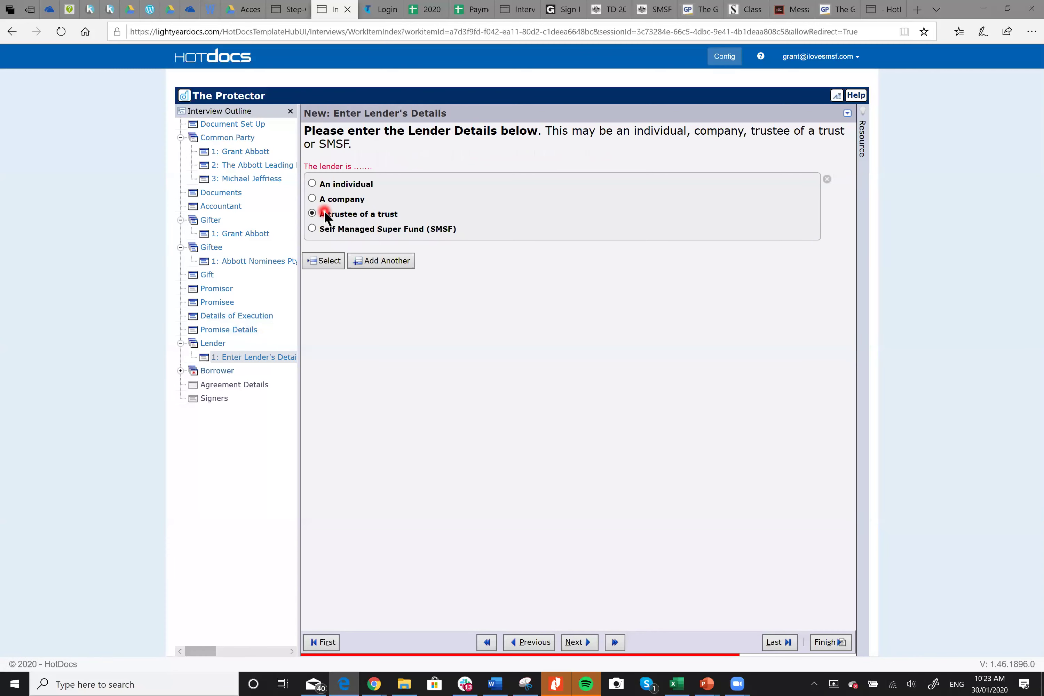
click(385, 267)
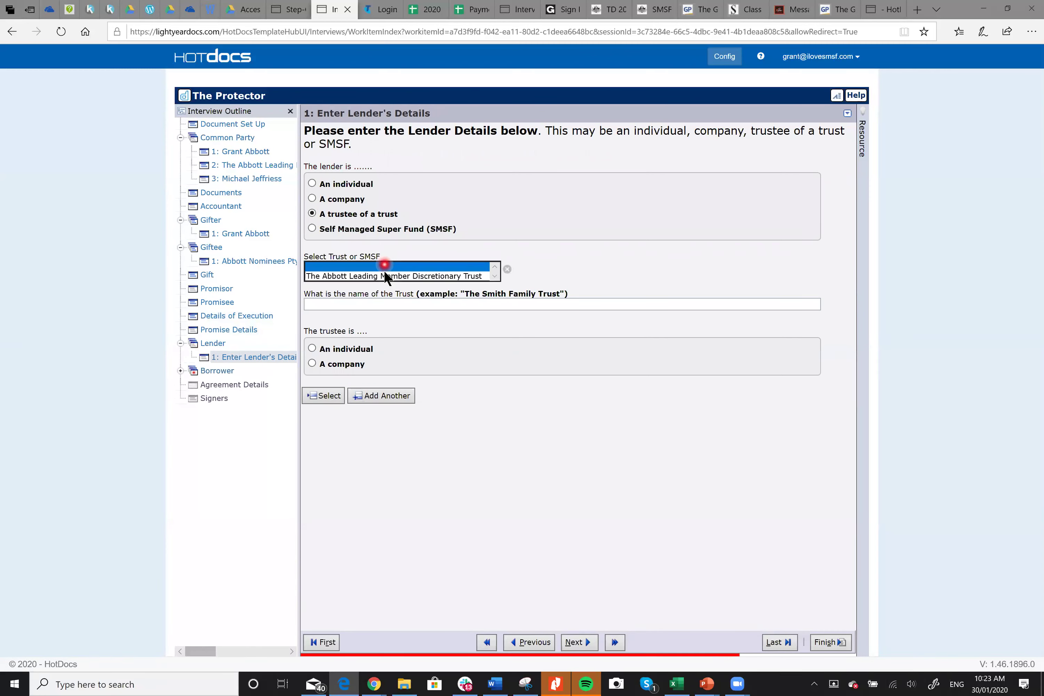
click(384, 276)
Set the borrower as an individual and fill in the details from the gifter's existing common party record.
click(233, 369)
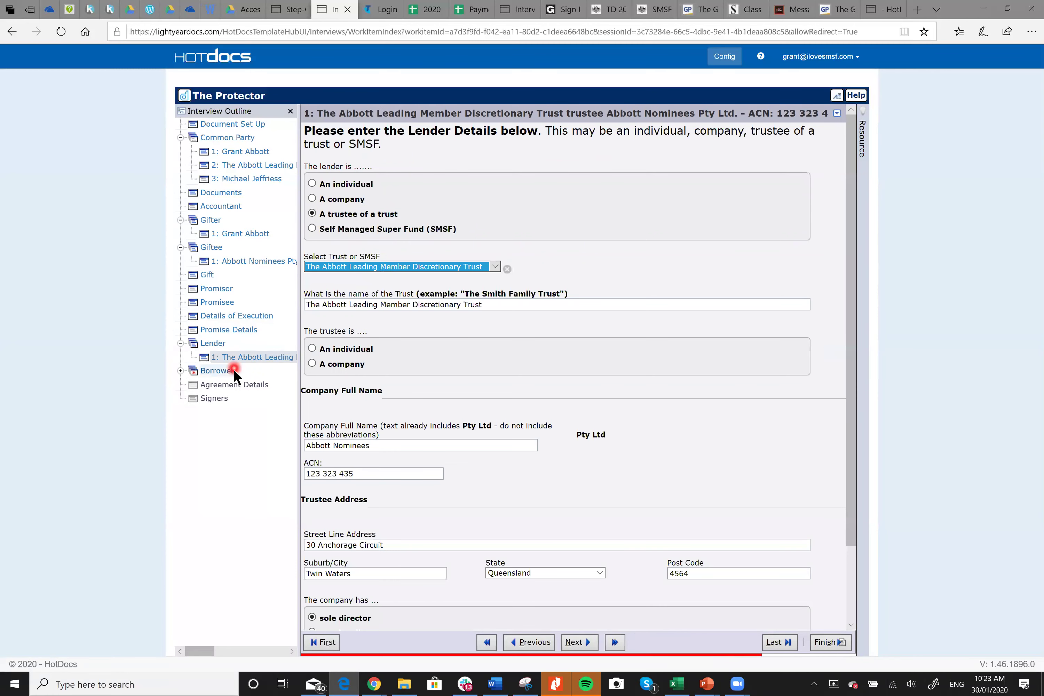
click(271, 360)
click(339, 190)
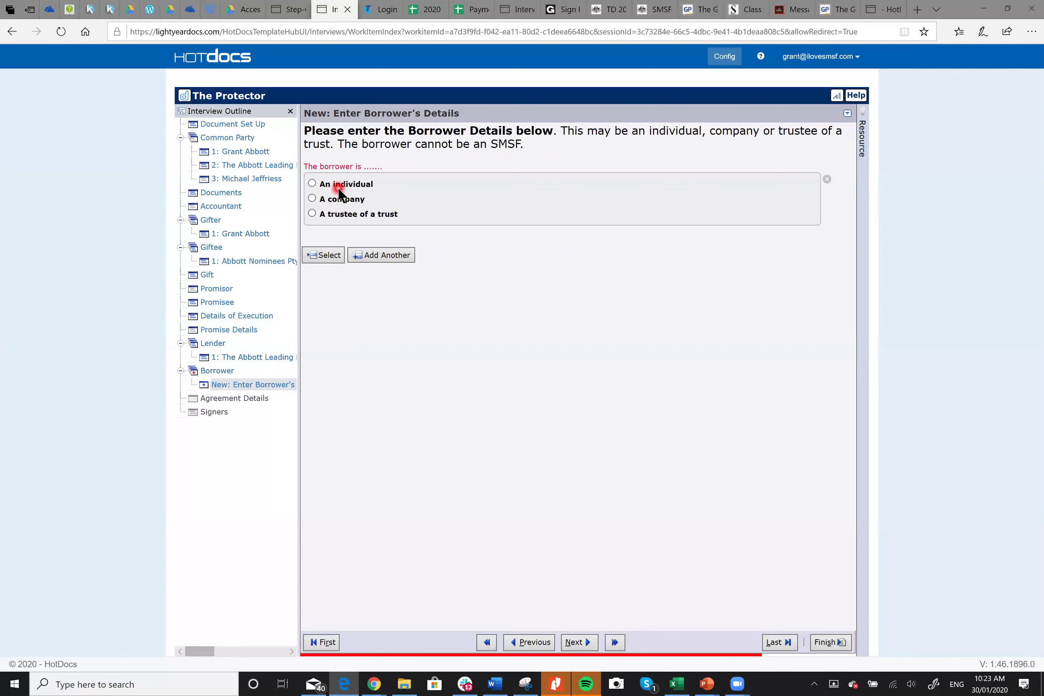
click(338, 251)
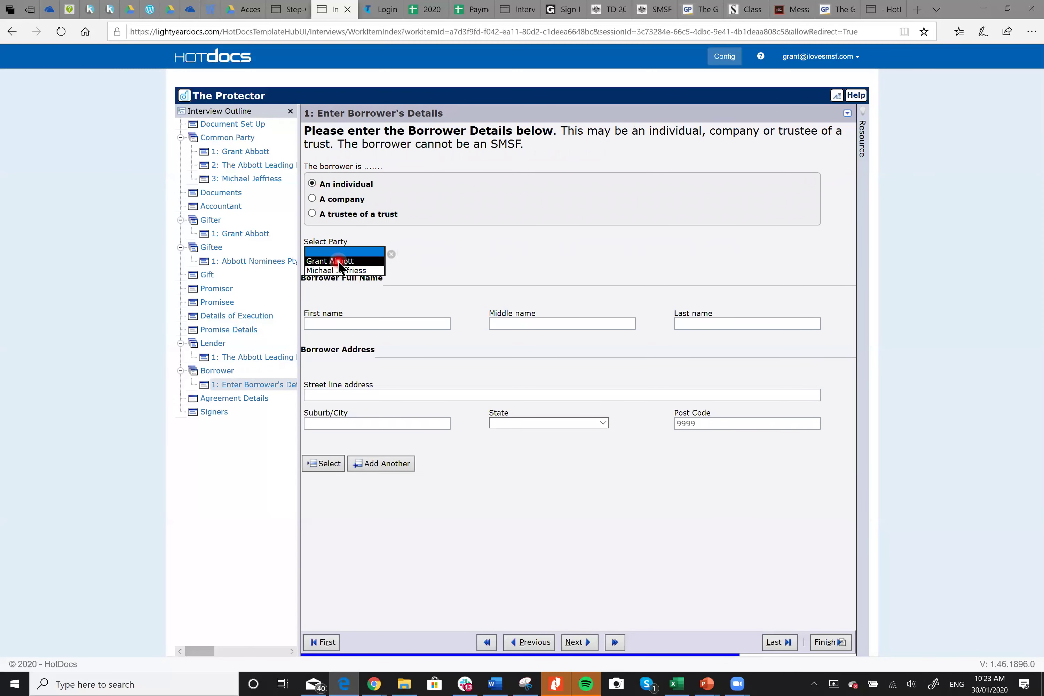
click(338, 260)
In the Agreement Details, set the agreement and loan commencement dates to 31/01/2020 and the governing state to Queensland.
click(252, 399)
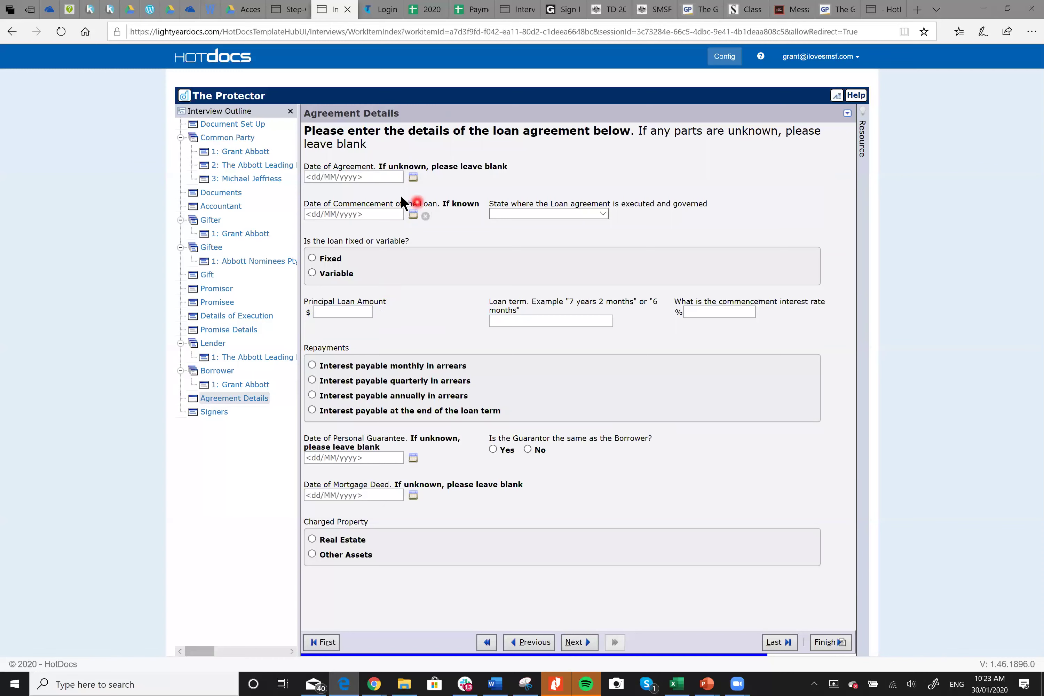
click(414, 177)
click(399, 264)
click(417, 215)
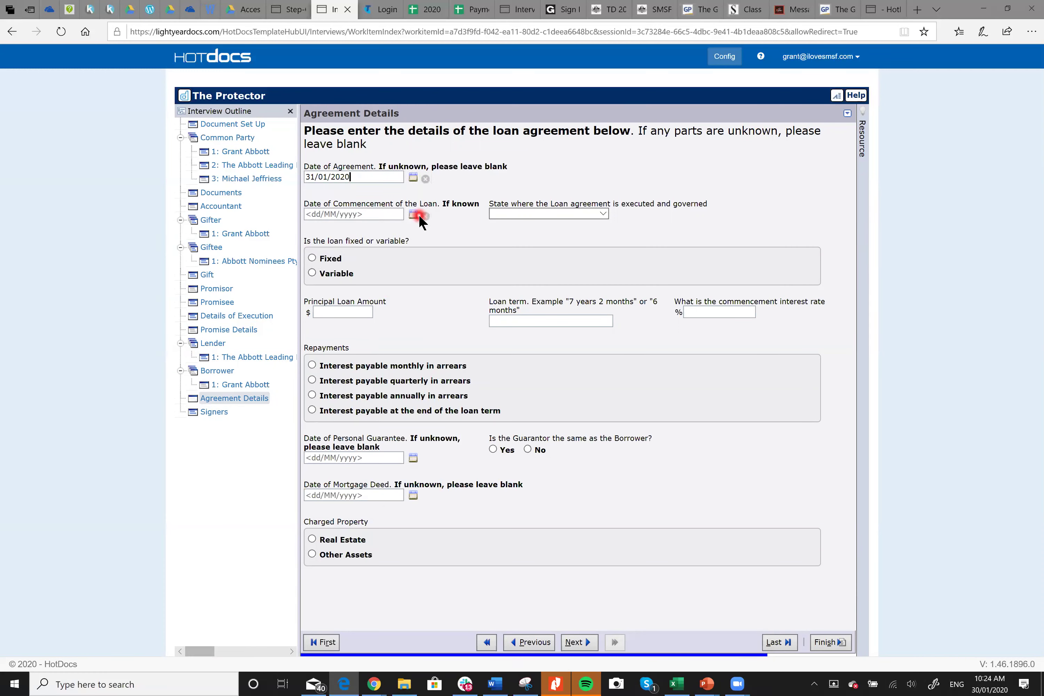
click(398, 298)
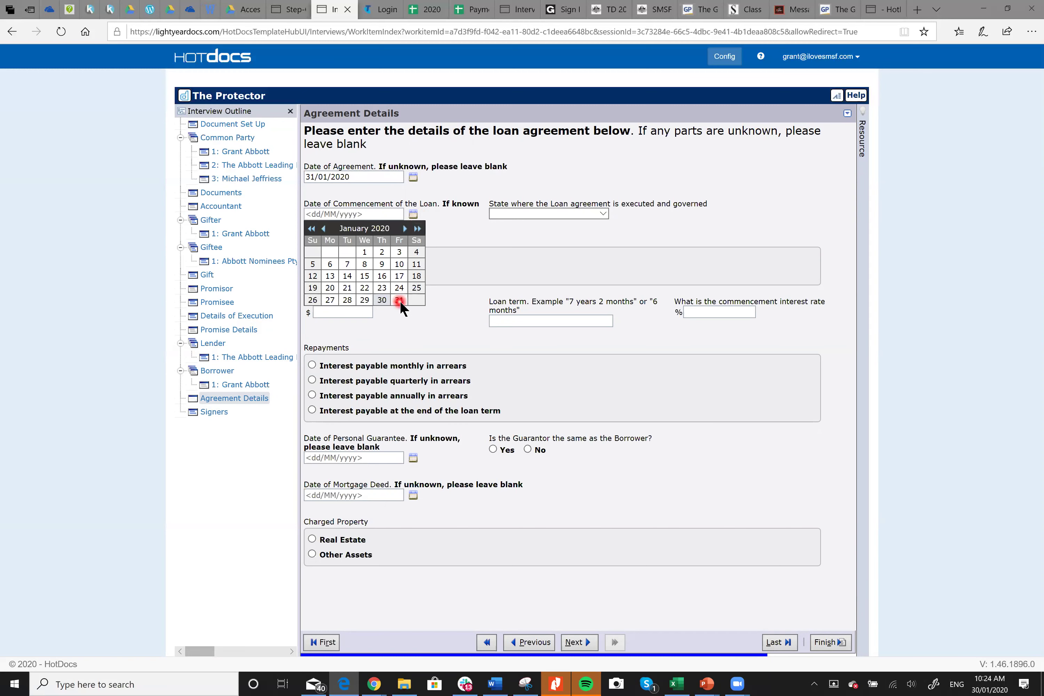
click(600, 216)
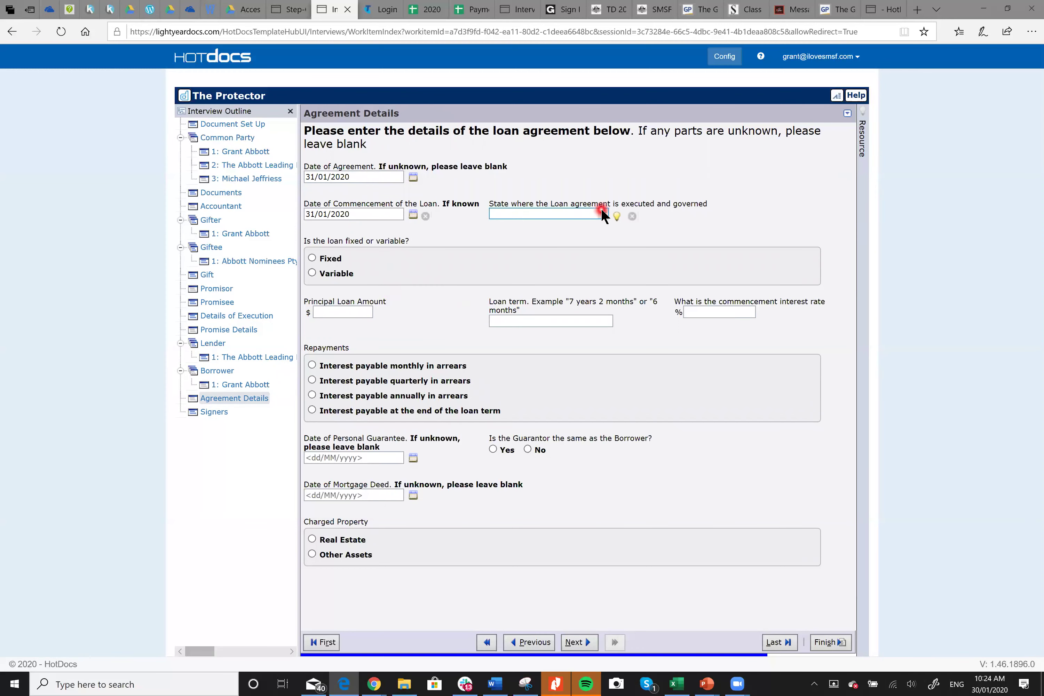
click(530, 252)
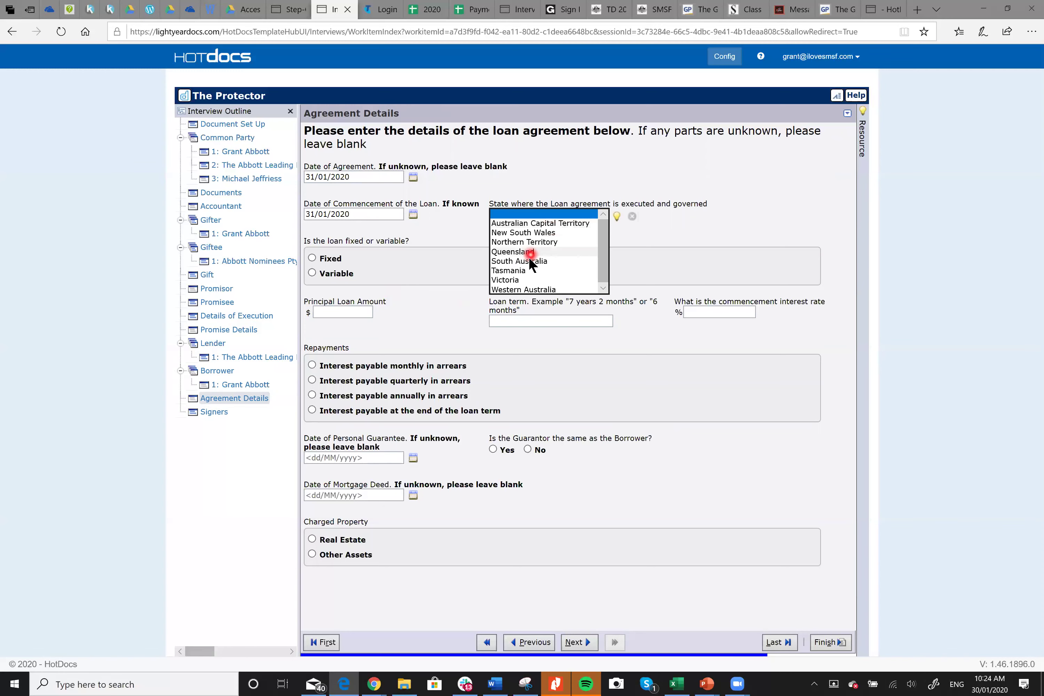
Make the loan fixed, with a principal amount of 450,341 and a loan term of 20 years.
click(336, 268)
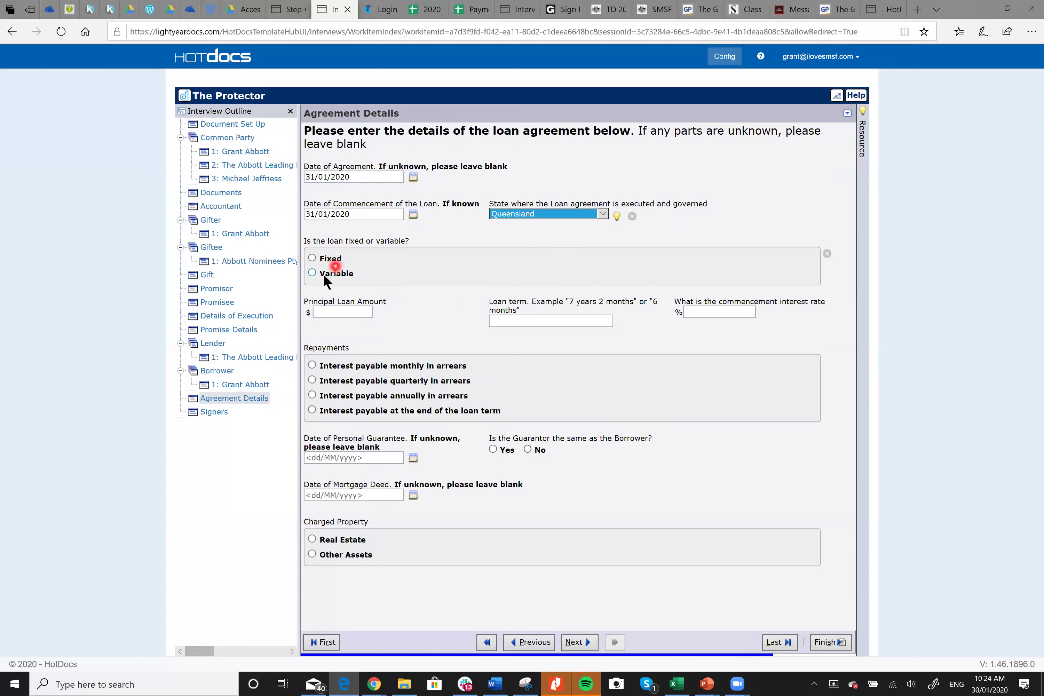
click(331, 314)
text(45)
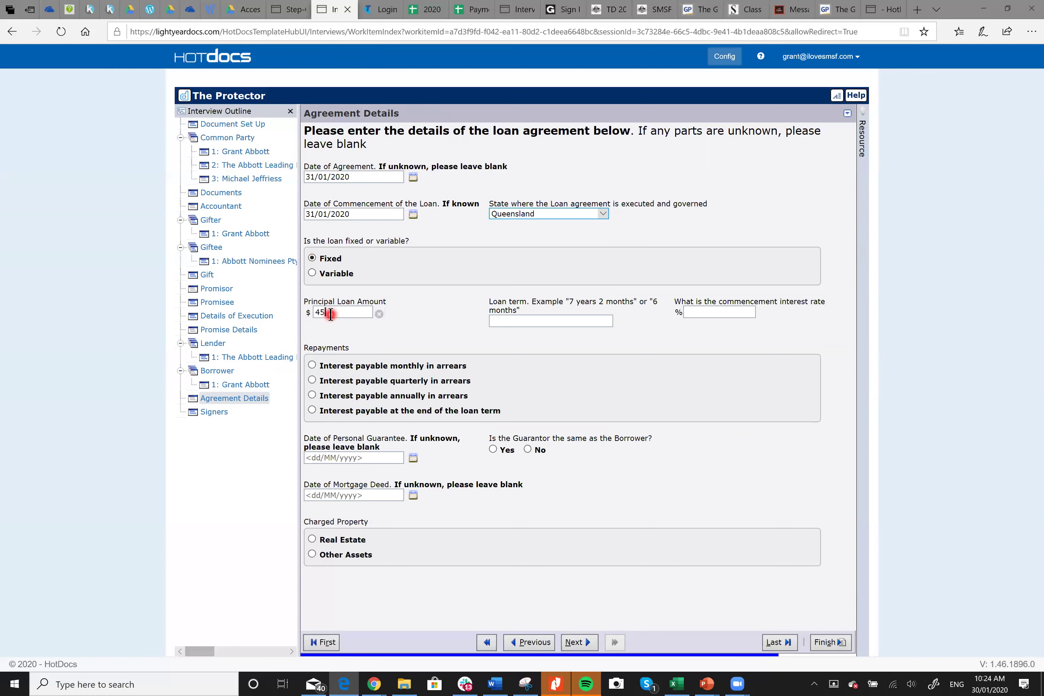
text(0000)
click(532, 322)
text(20 years)
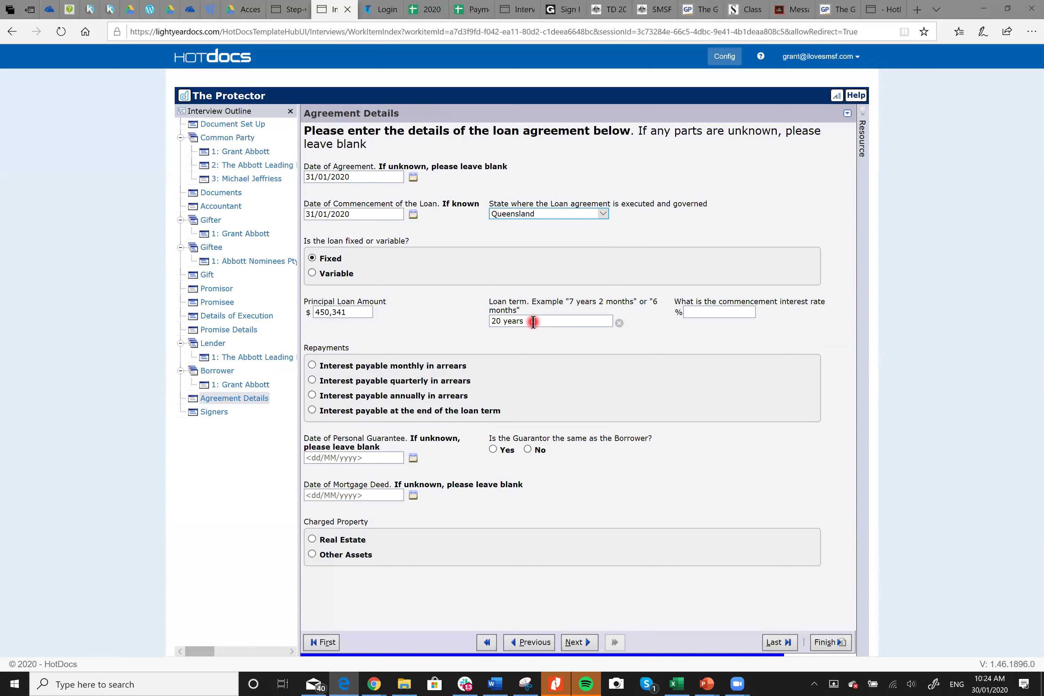
Try to enter "RBA prime rate" as the loan's commencement interest rate.
click(702, 311)
text(RBA prime rate)
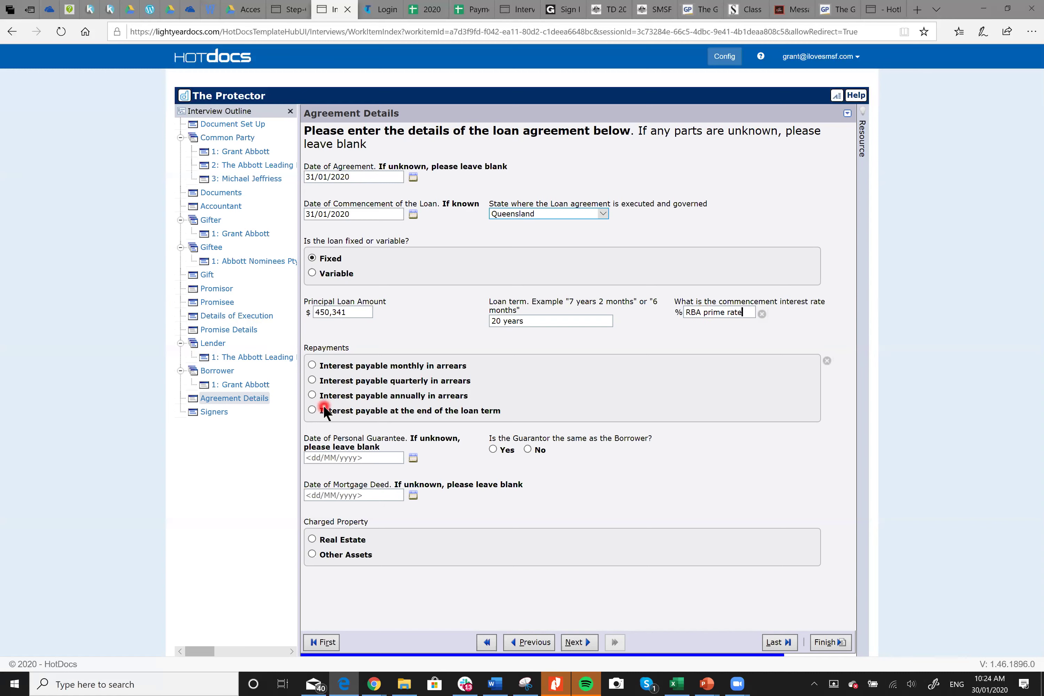
Make interest payable at the end of the loan term and date the personal guarantee 31/01/2020, with the Guarantor same as the Borrower.
click(311, 409)
click(389, 461)
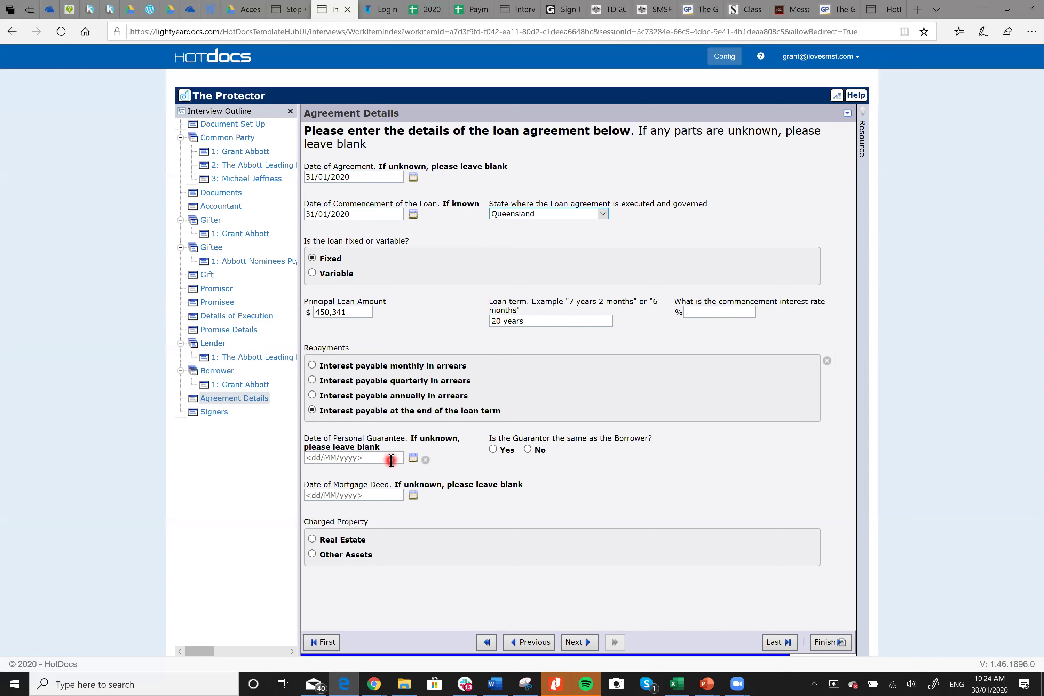
click(414, 458)
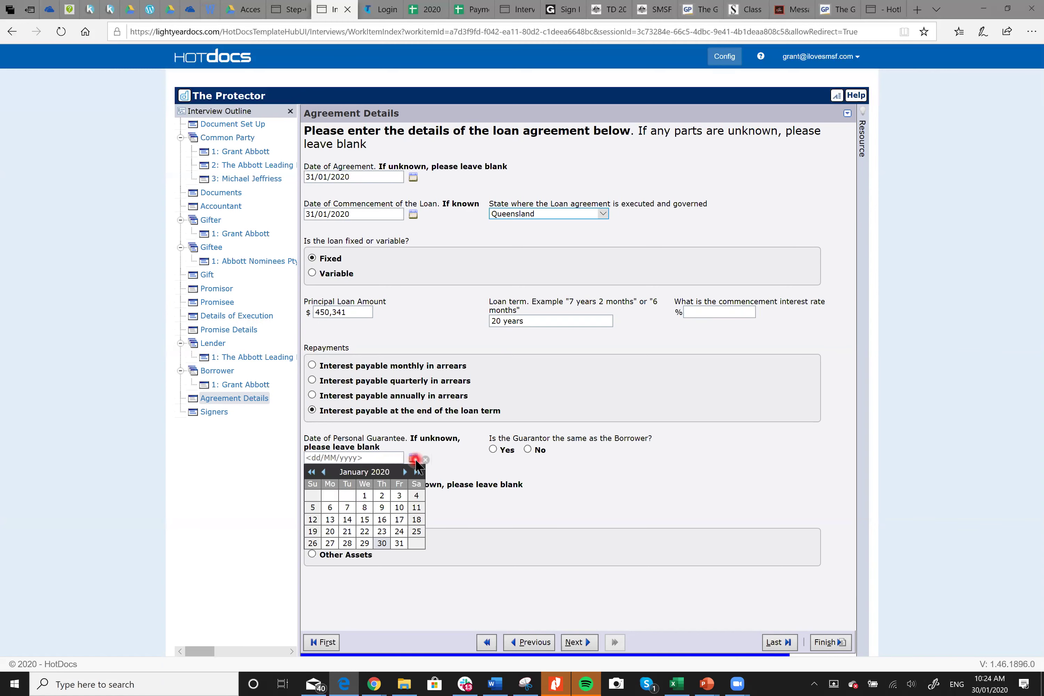
click(402, 544)
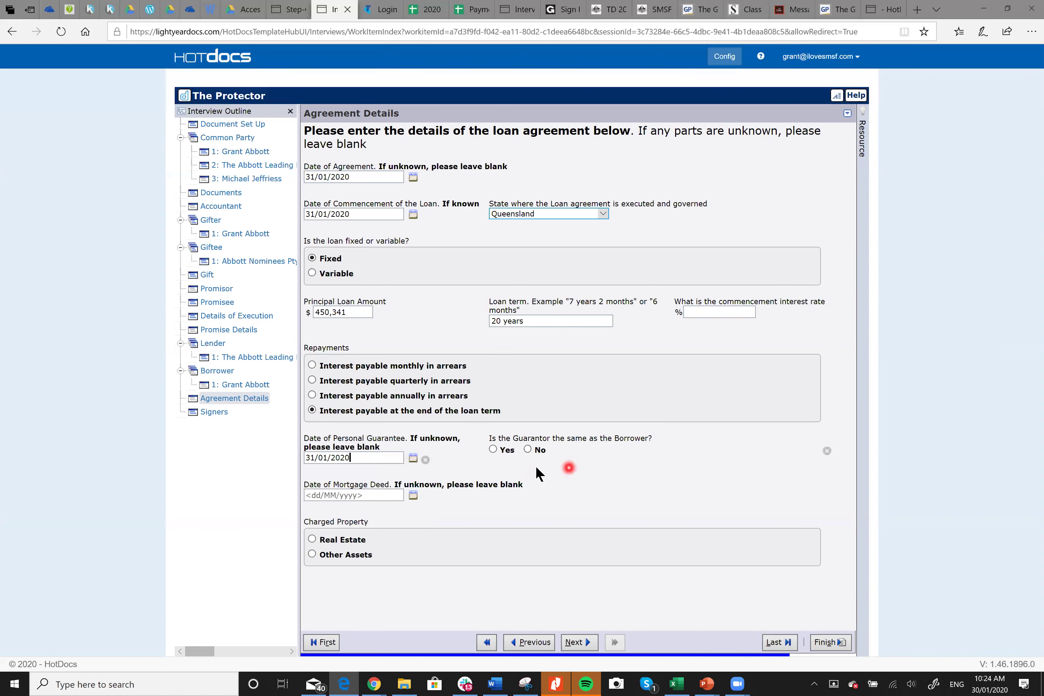
click(493, 448)
Try to set the mortgage deed date to 31/01/2020 and choose Real Estate as the charged property.
click(414, 496)
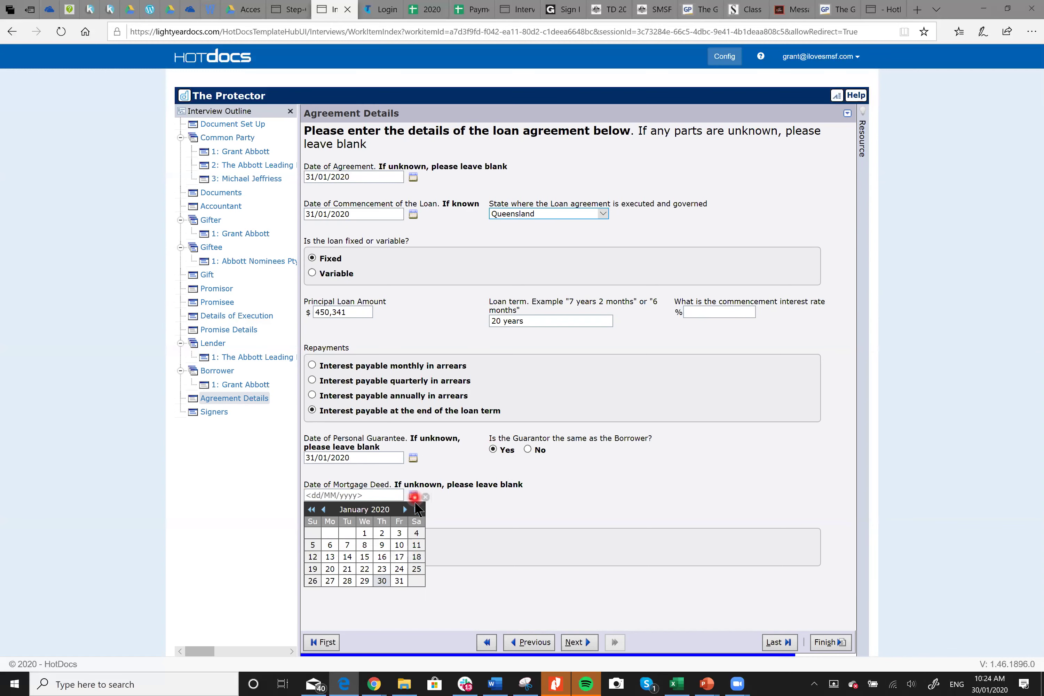
click(400, 586)
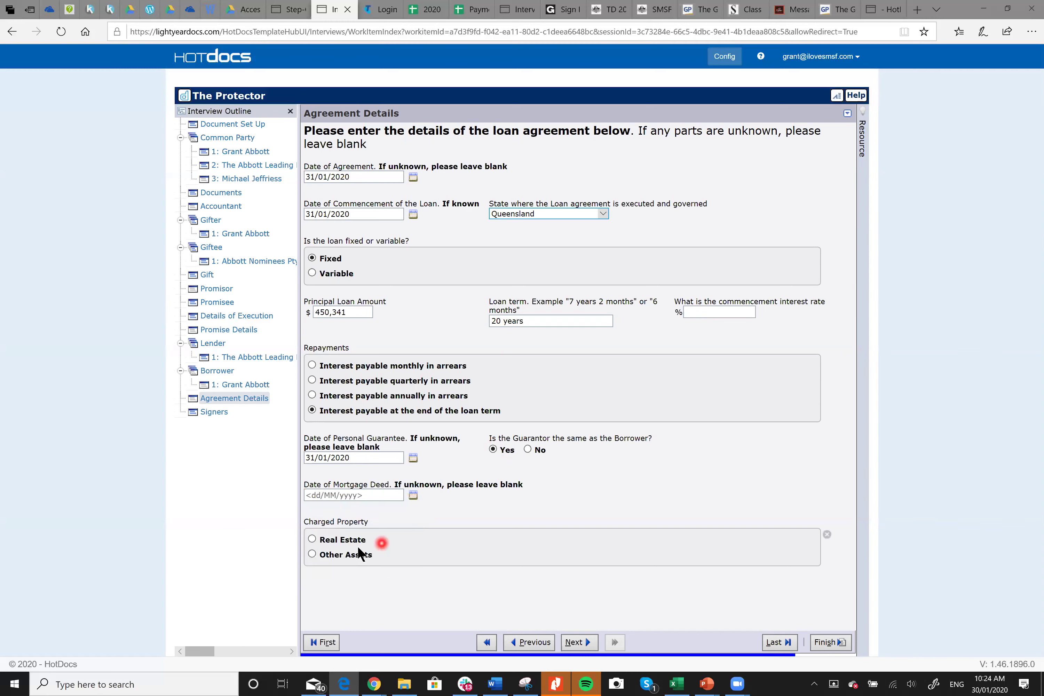
click(312, 539)
click(644, 538)
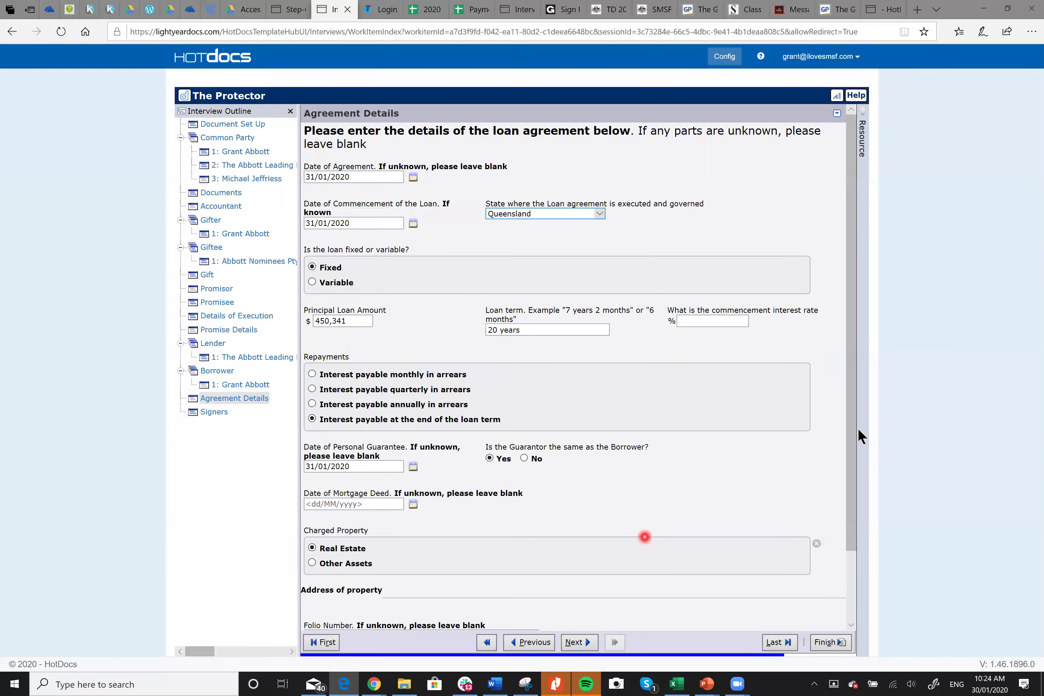
click(852, 422)
scroll(853, 422, down, 3)
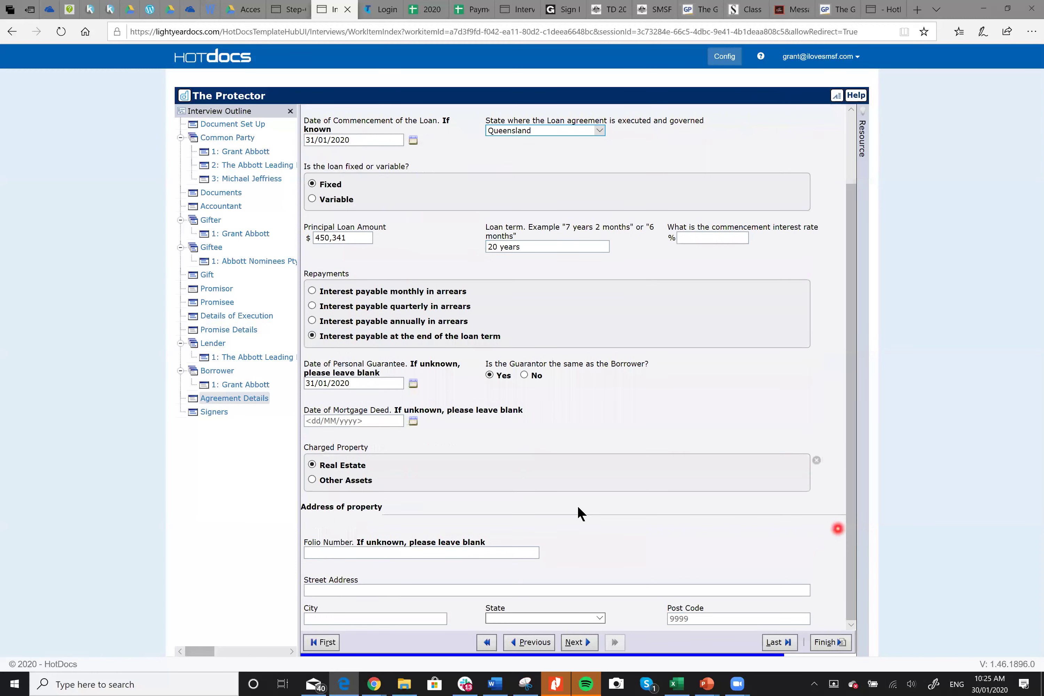
Set the charged property to Other Assets, with the details "All assets subject to the Gift by the Gifter".
click(312, 479)
click(562, 551)
click(473, 602)
text(A)
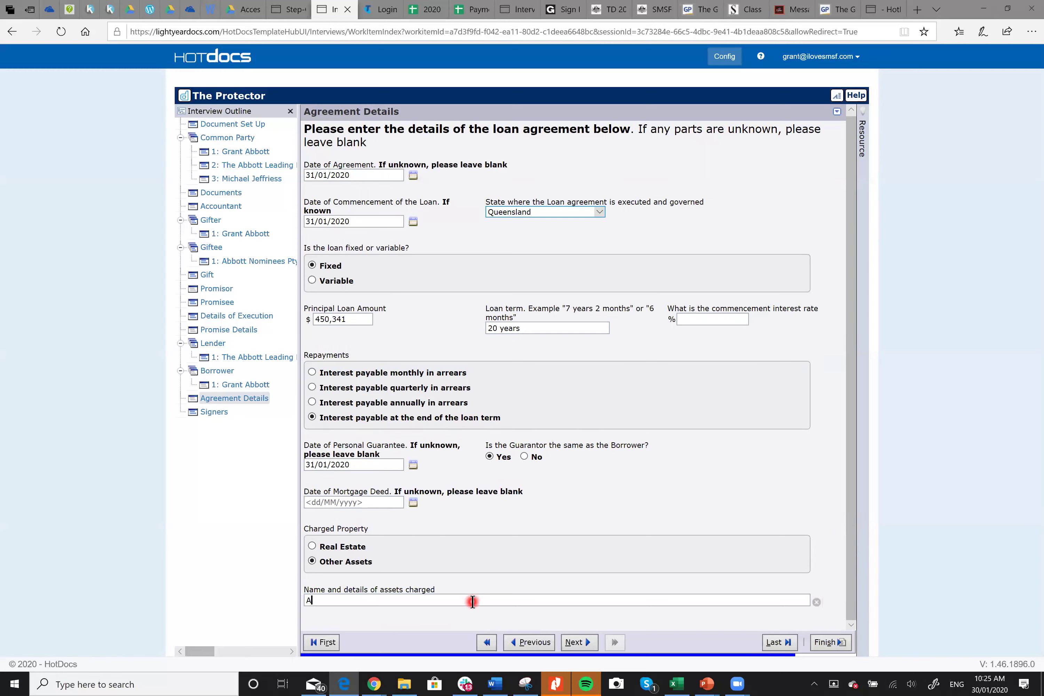
text(ll assets subject to the Gift by the Gifter)
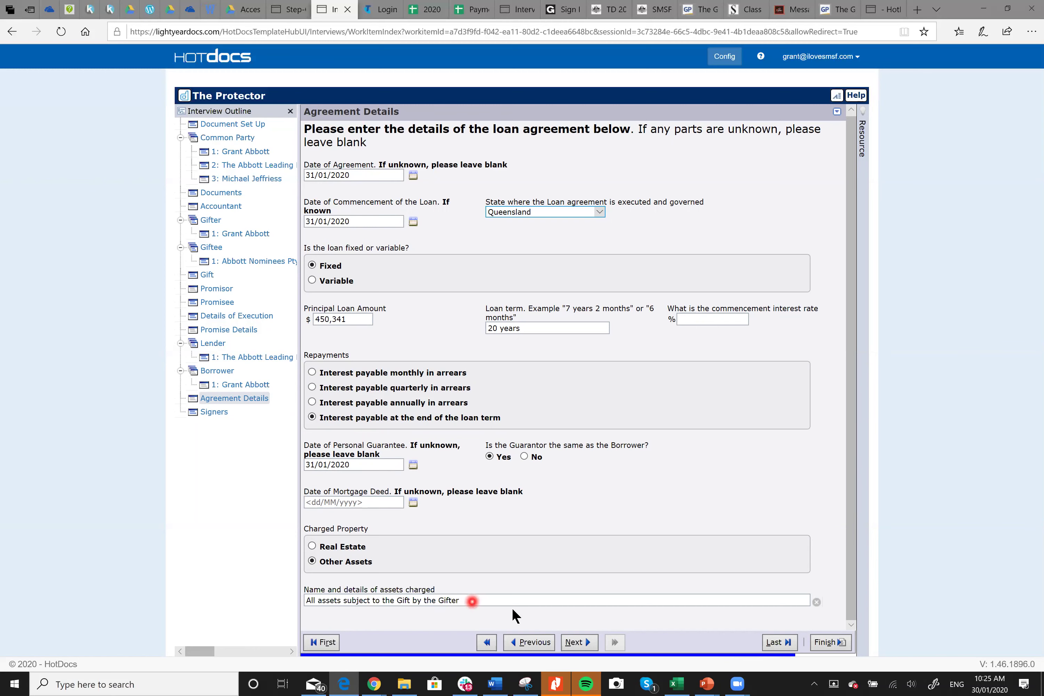
Continue to the Signers page and review the required signers and the end-of-interview note.
click(579, 643)
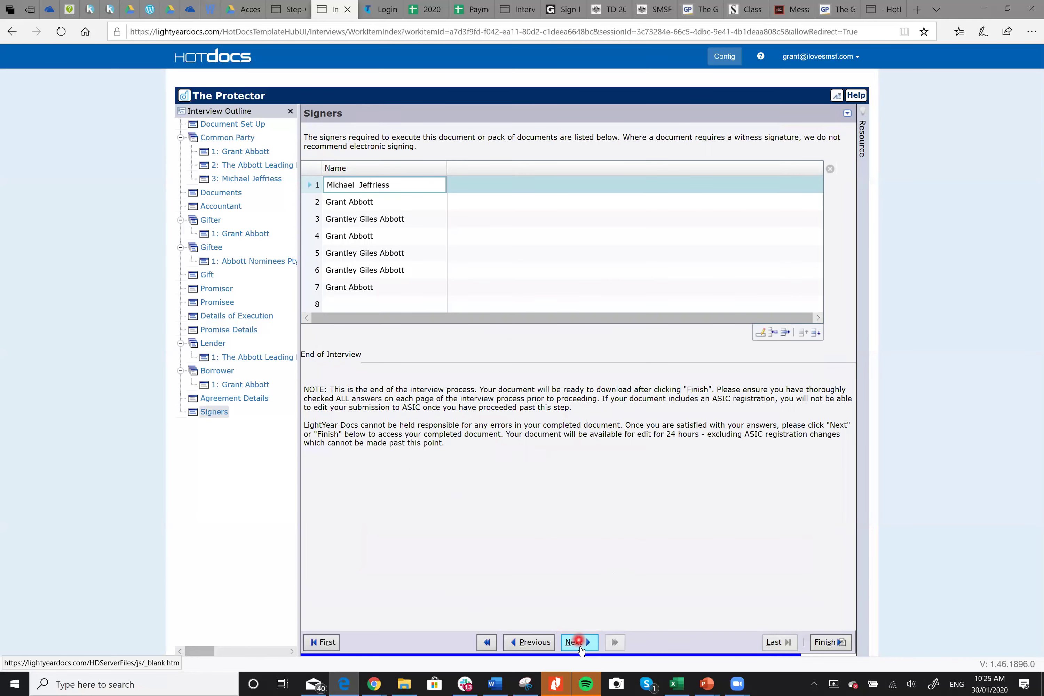
click(580, 645)
click(455, 397)
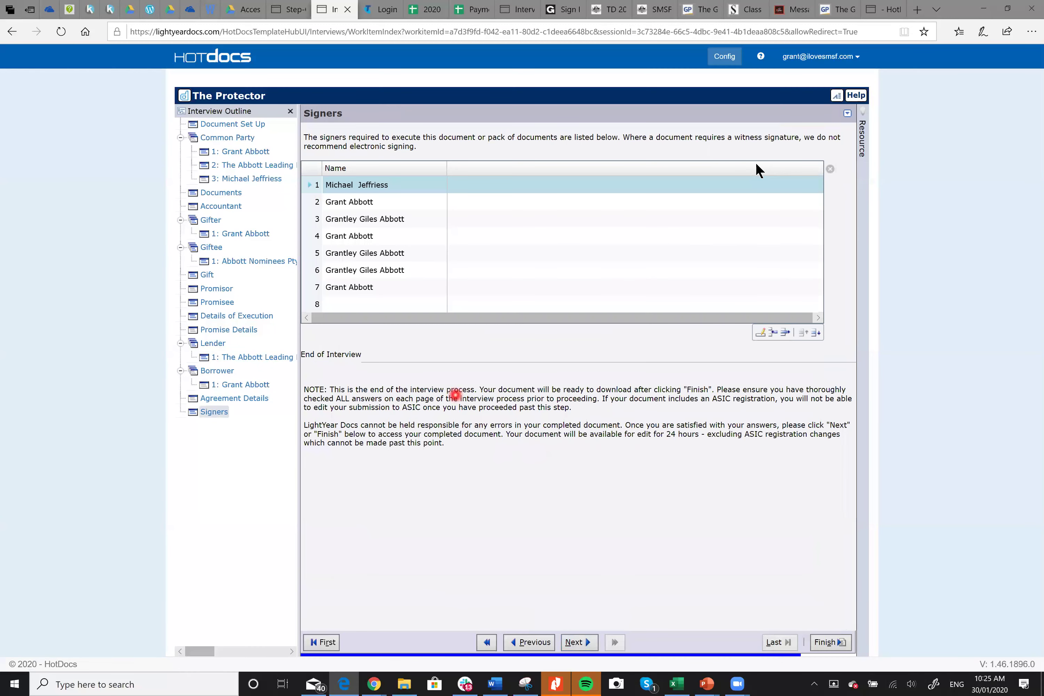